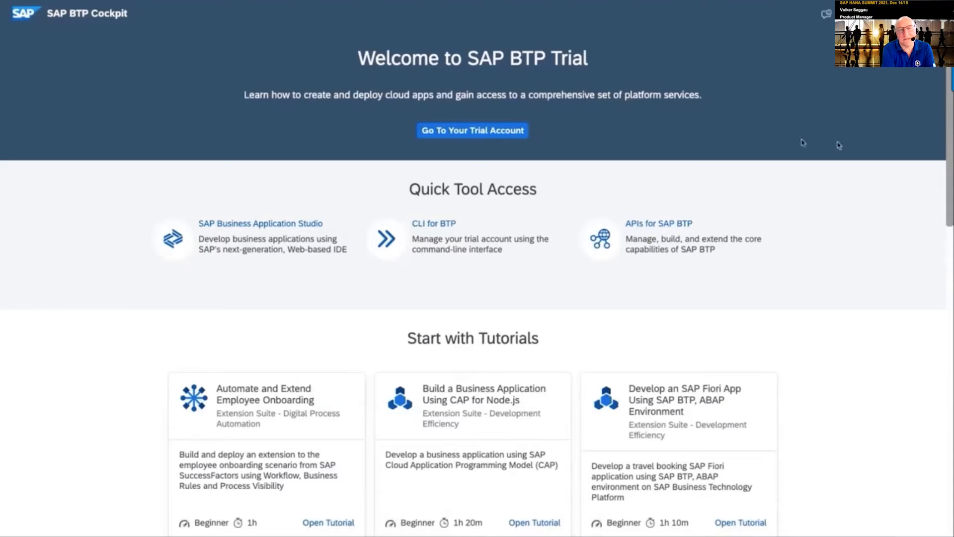
Go from the trial account to the trial subaccount's dev space SAP HANA Cloud instances and open DEMO's actions
left_click(453, 131)
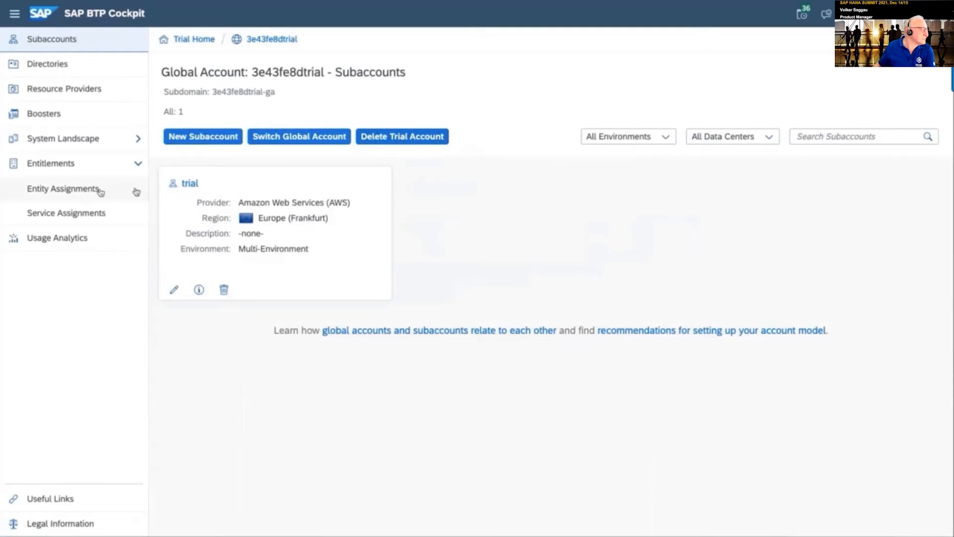
left_click(185, 185)
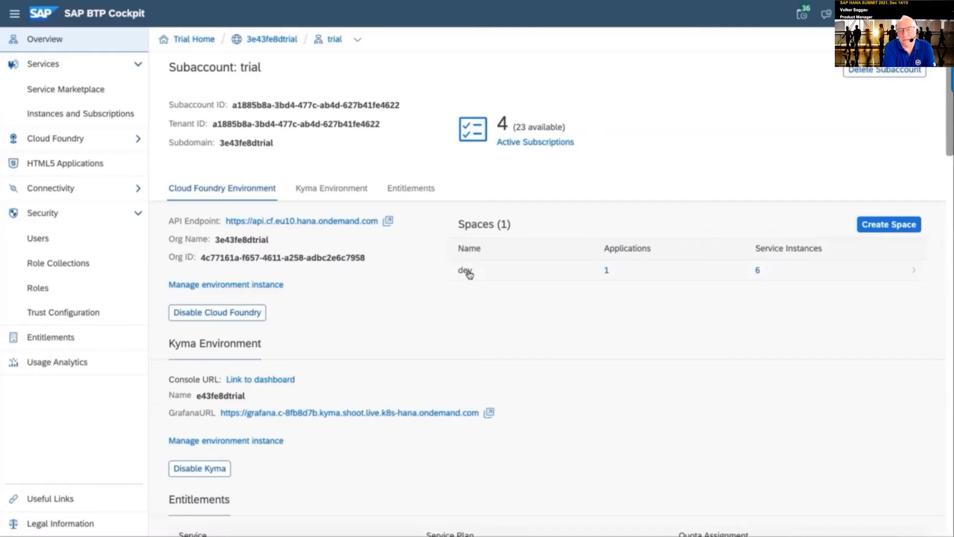
left_click(468, 274)
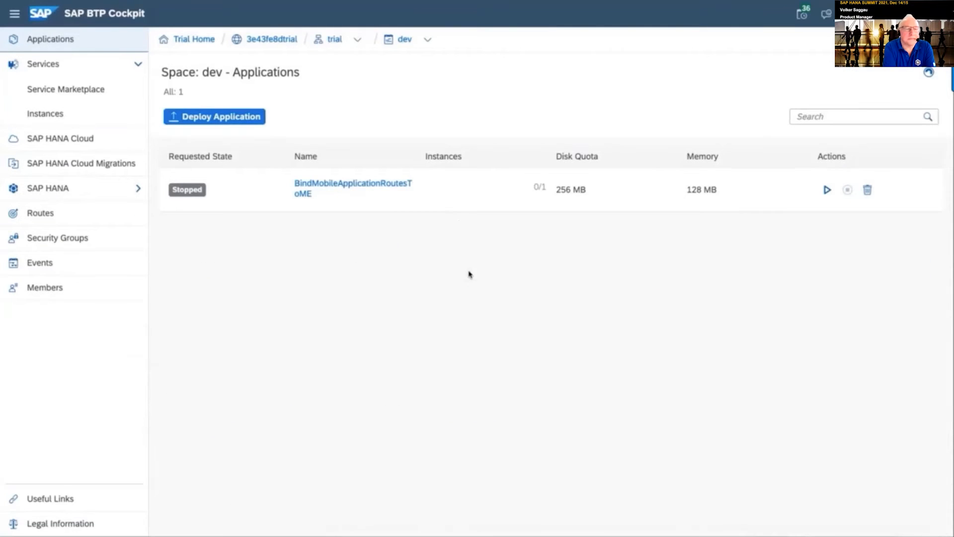
left_click(56, 141)
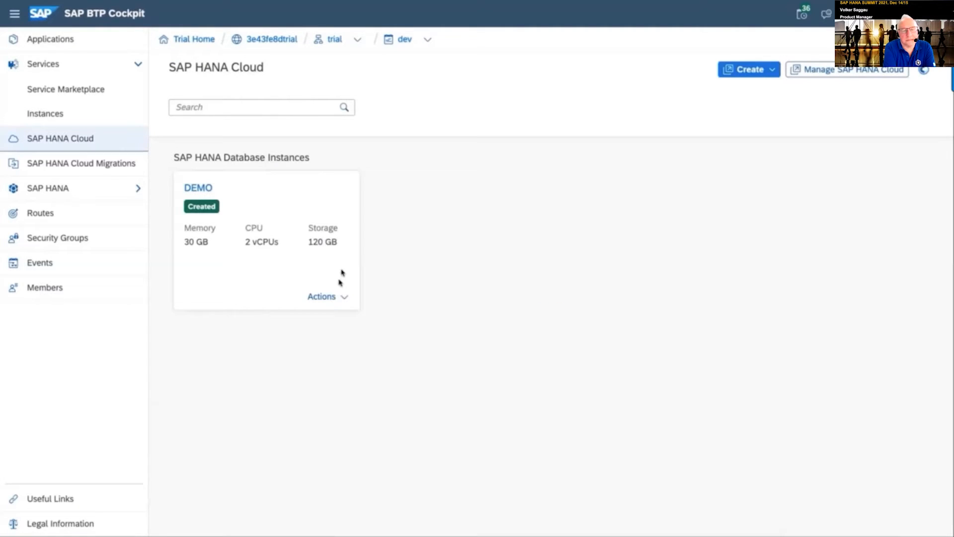
left_click(336, 303)
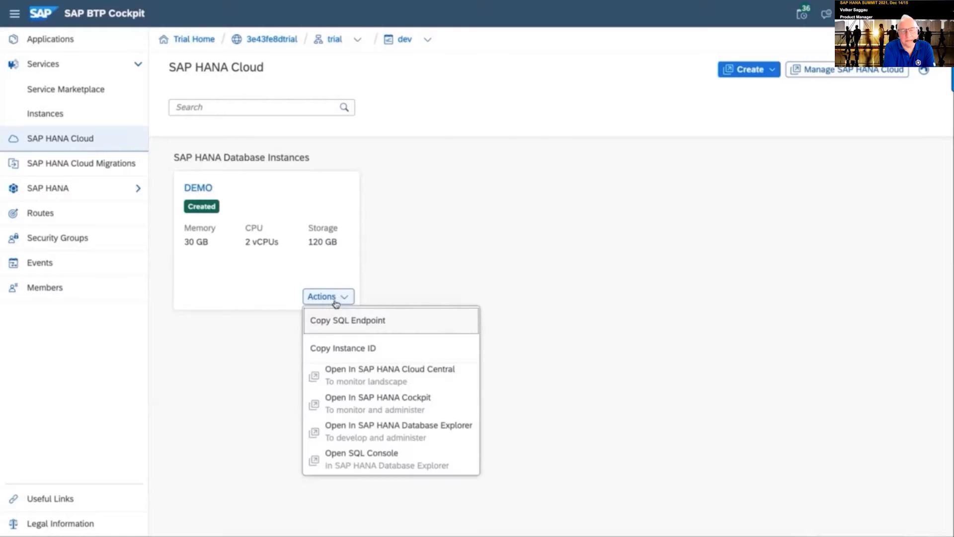
Open DEMO in SAP HANA Cloud Central with the saved account, then launch it in SAP HANA Database Explorer
left_click(395, 385)
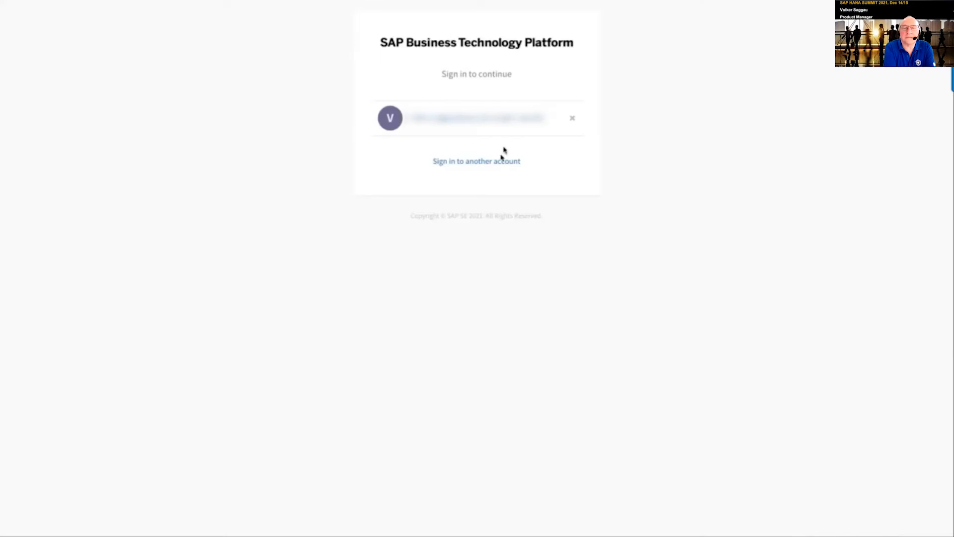
left_click(481, 122)
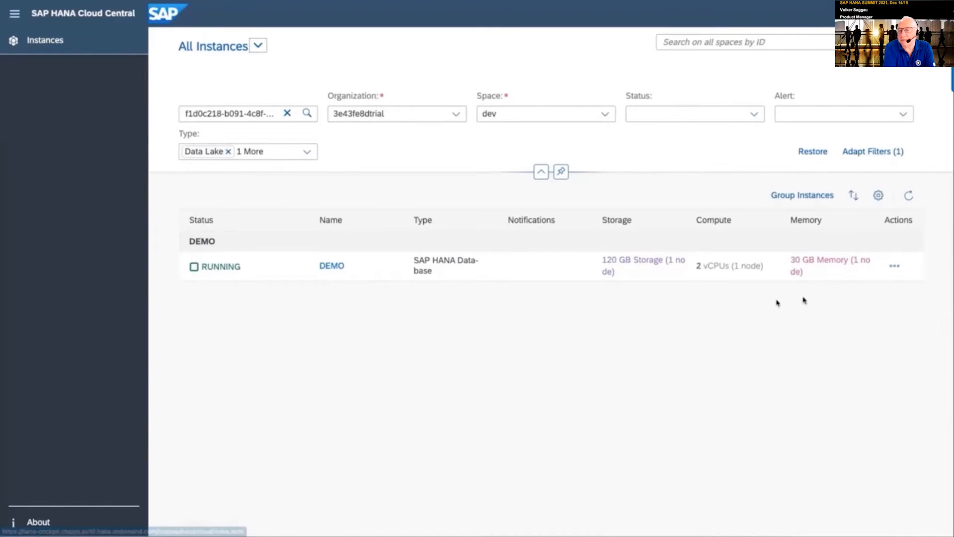
left_click(896, 266)
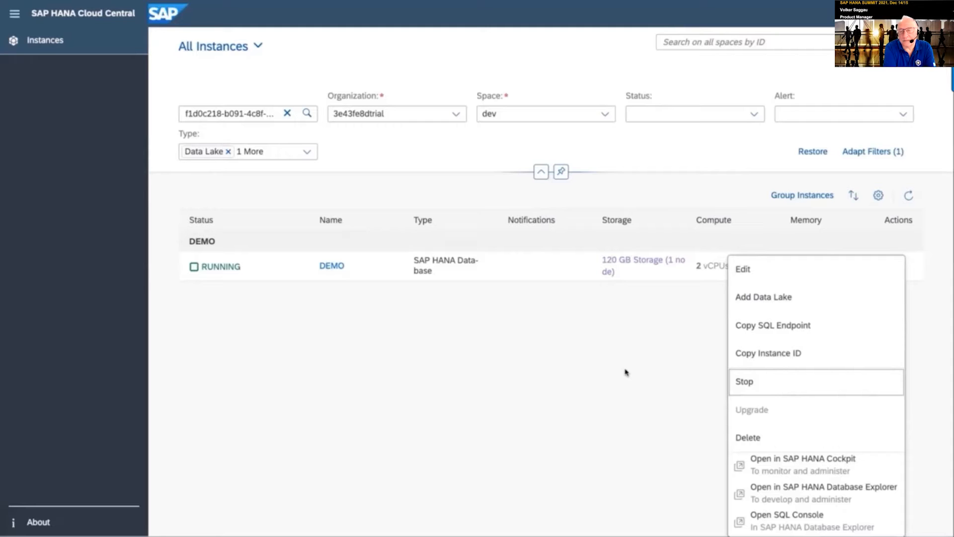
left_click(592, 355)
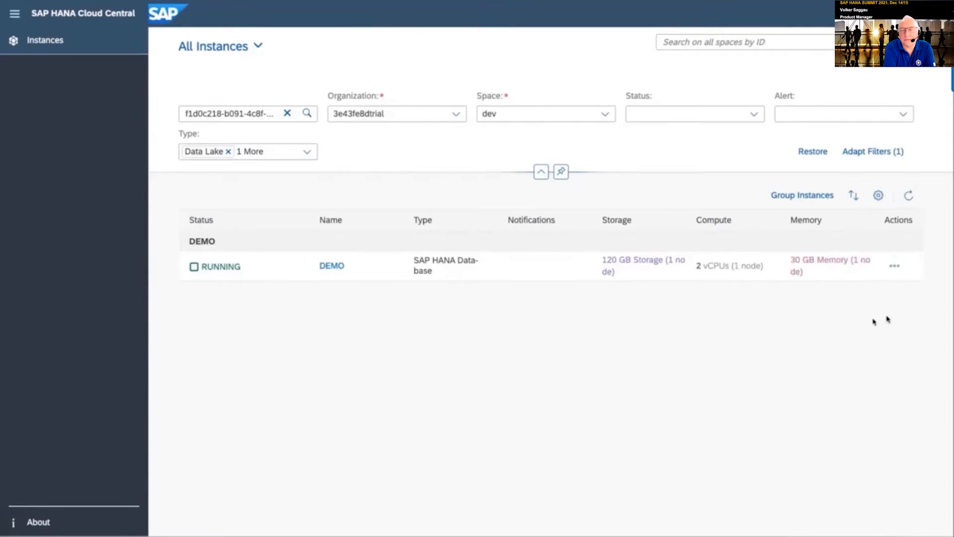
left_click(895, 266)
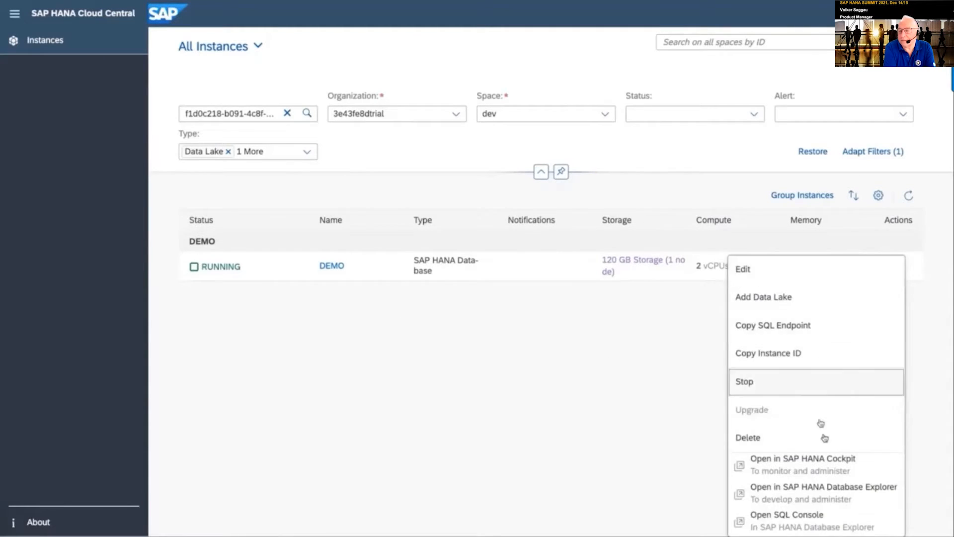
left_click(840, 492)
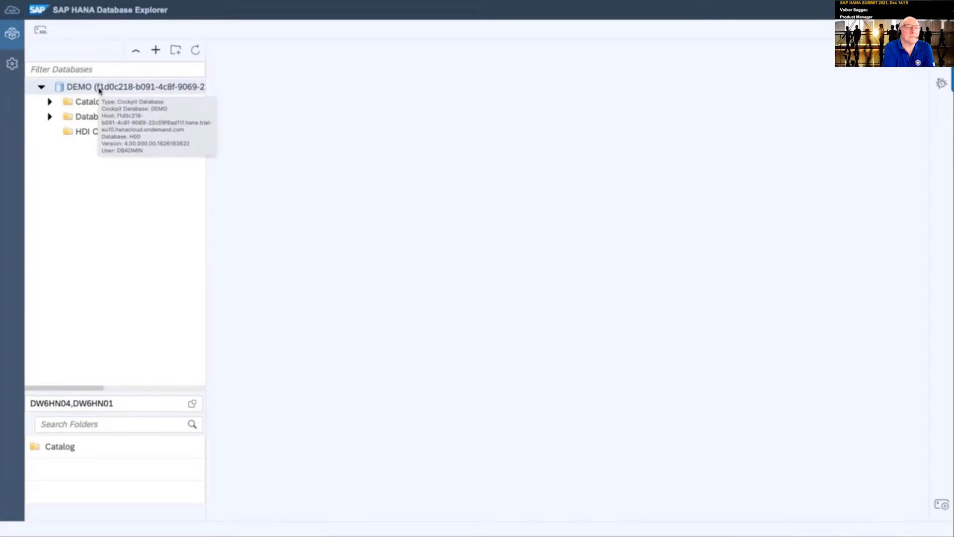
Run SELECT CURRENT_USER "current user" FROM DUMMY; in a new SQL console on DEMO, returning DBADMIN
left_click(42, 32)
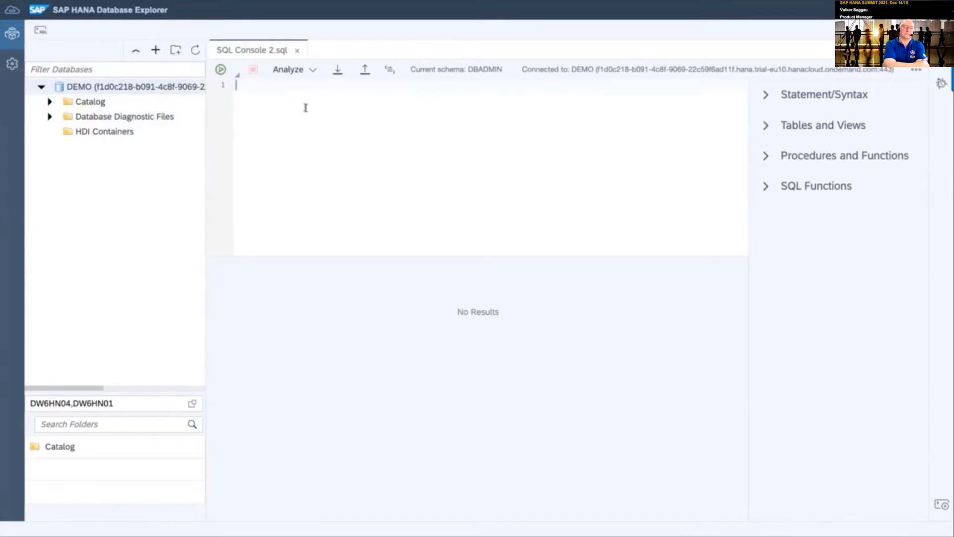
type("SELECT CURRENT_USER \"current user\" FROM DUMMY;")
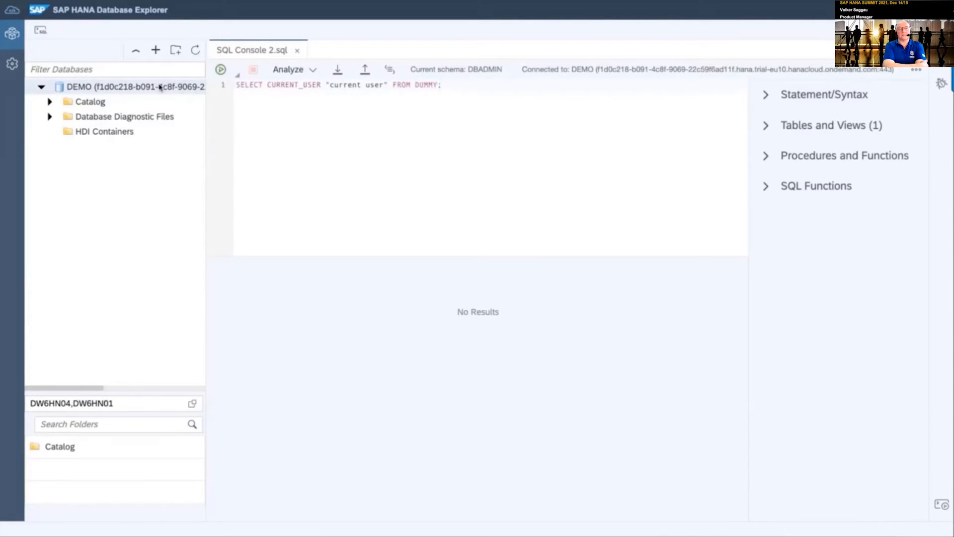
left_click(220, 69)
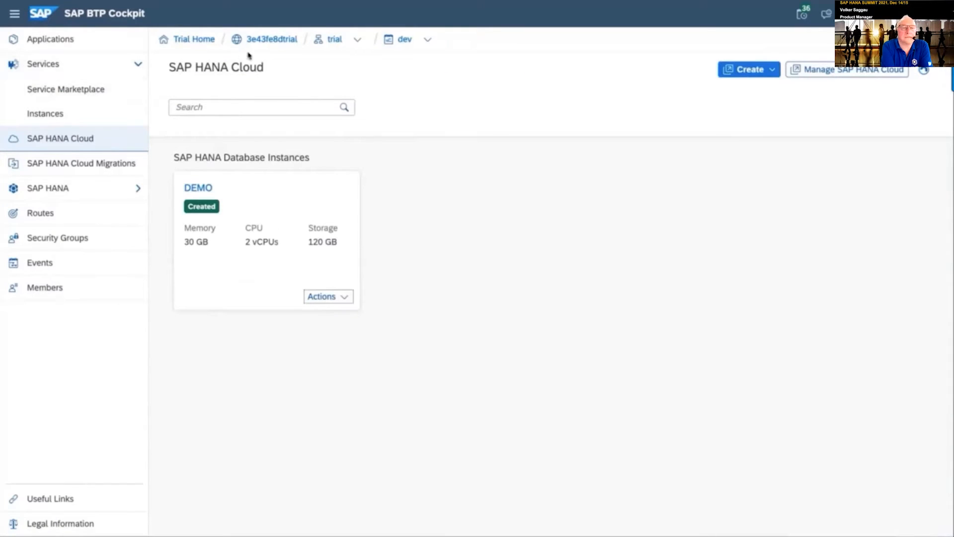
Return via the global account breadcrumb to Trial Home and launch SAP Business Application Studio from Quick Tool Access
left_click(274, 44)
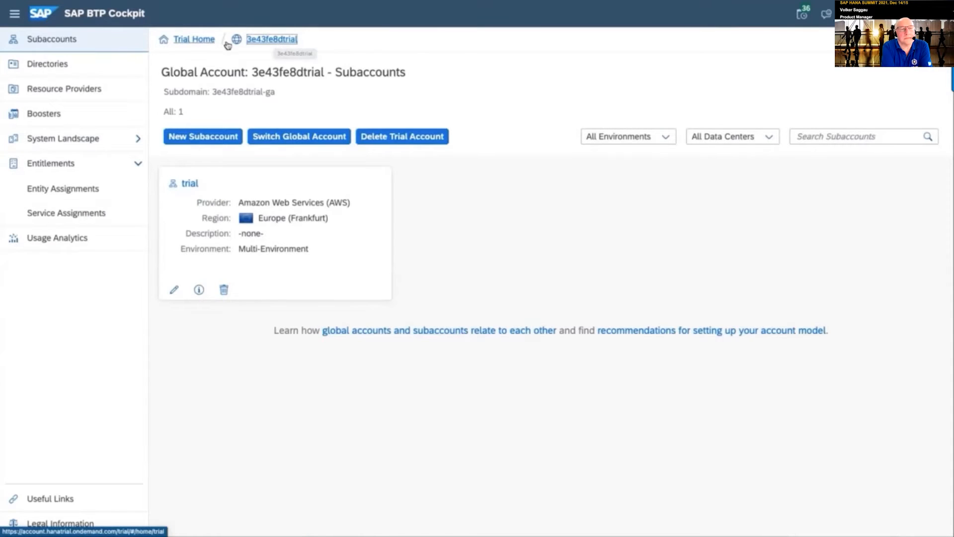
left_click(190, 40)
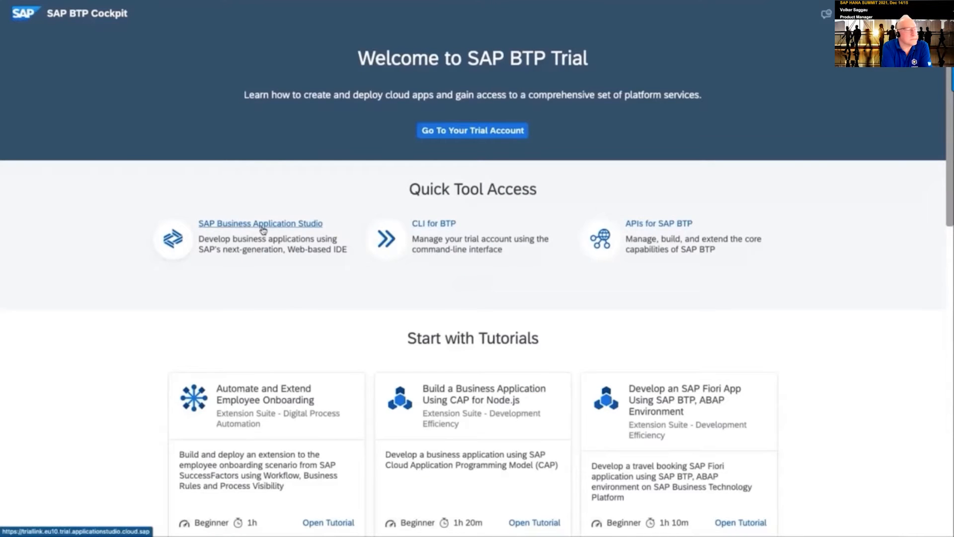
left_click(263, 226)
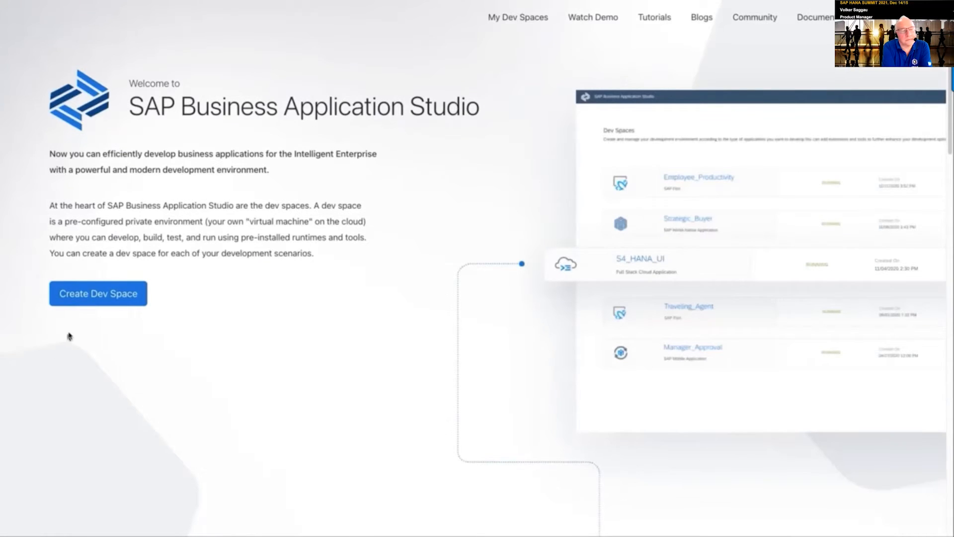
Create a new SAP HANA Native Application dev space named WS3_1
left_click(105, 298)
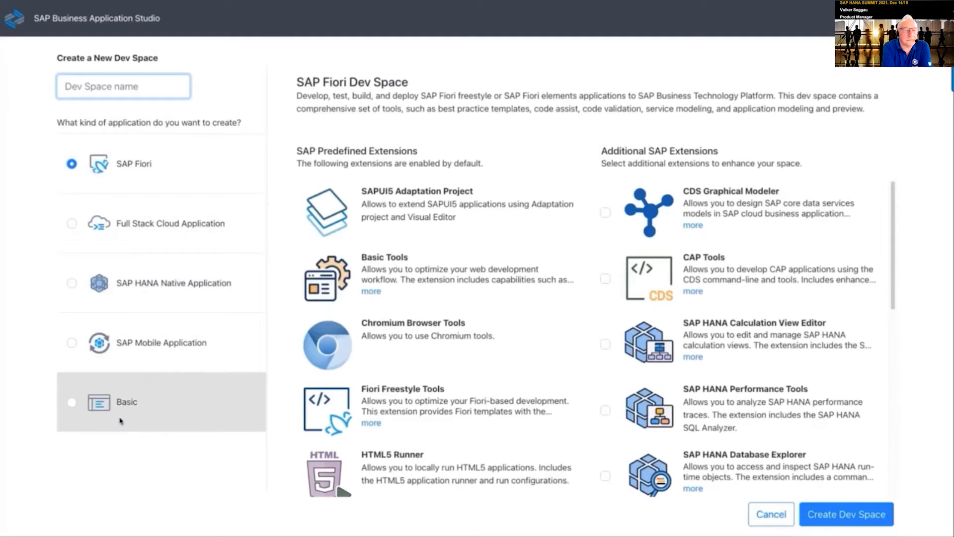
left_click(140, 275)
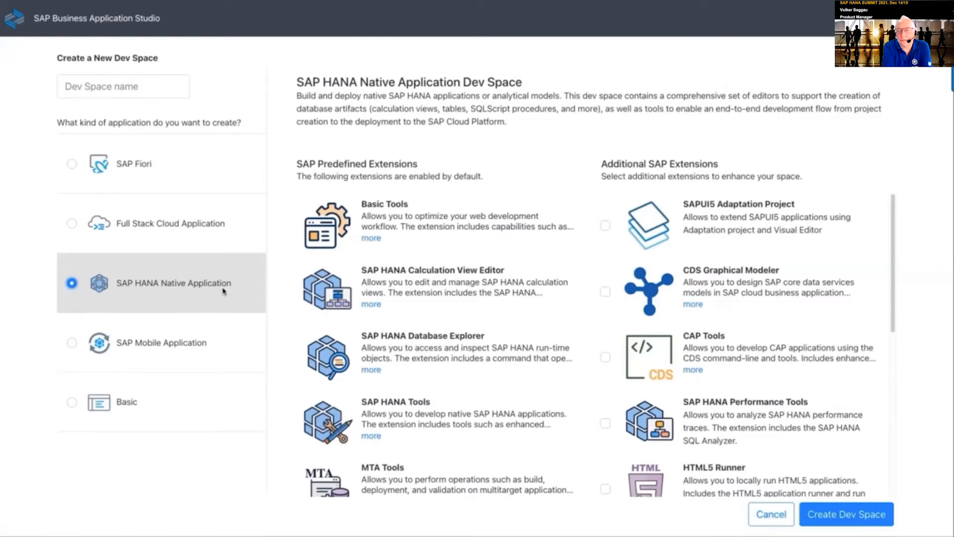
left_click(114, 77)
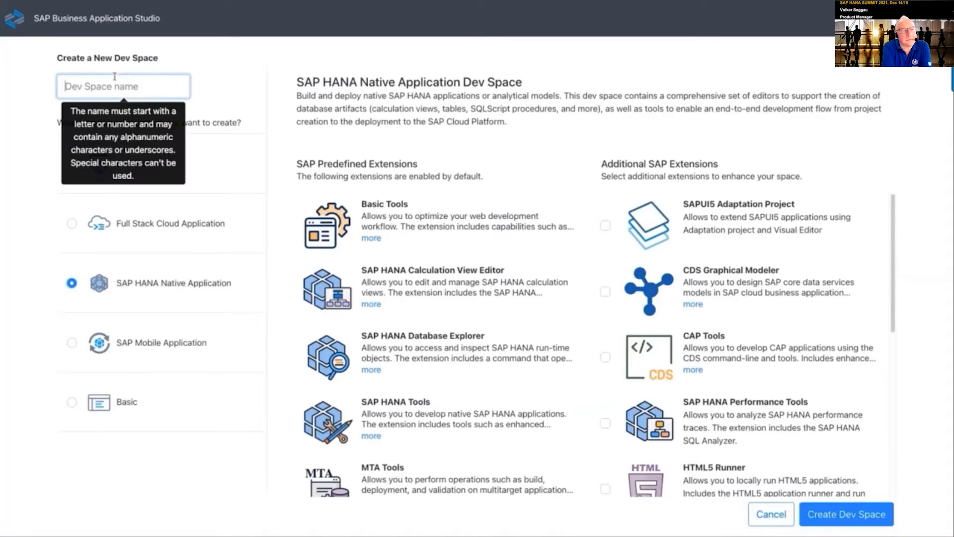
type("WS")
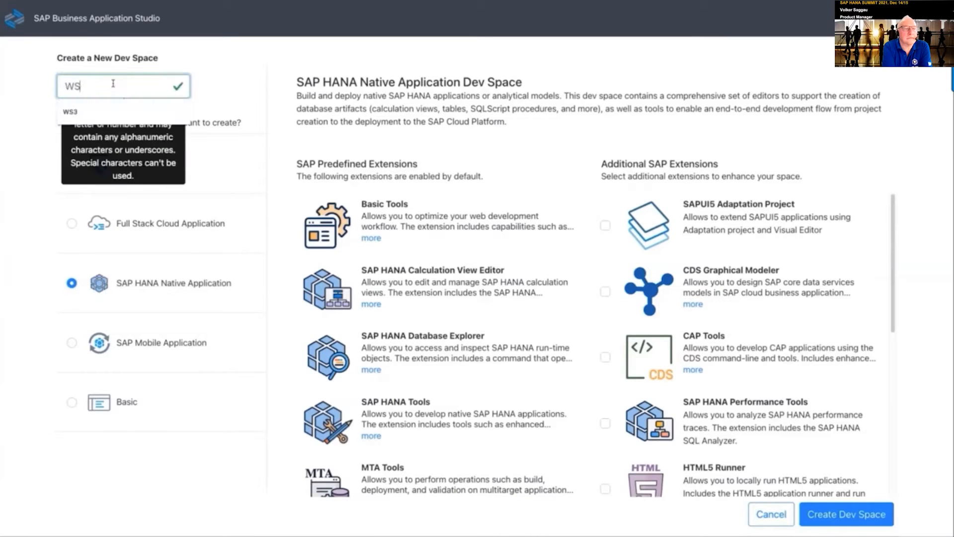
type("3_1")
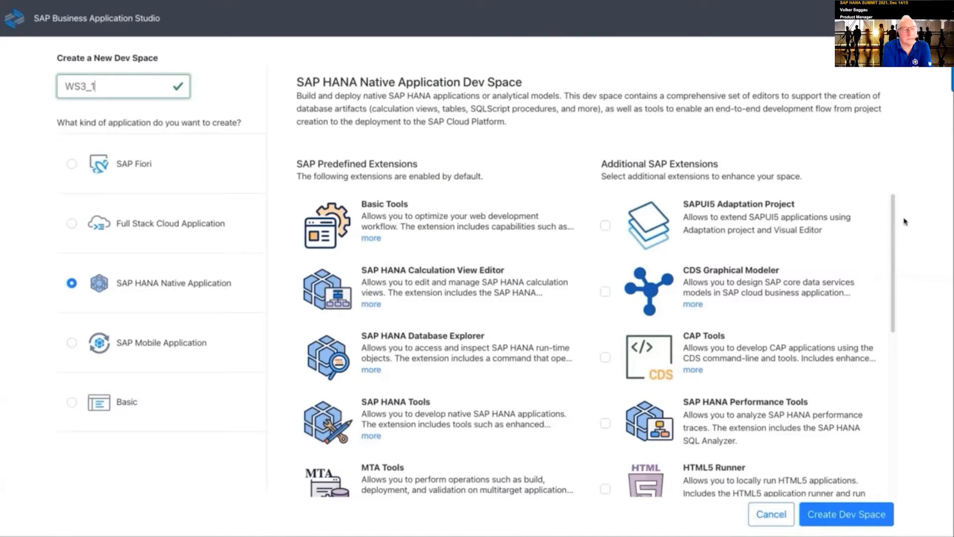
left_click_drag(893, 228, 891, 329)
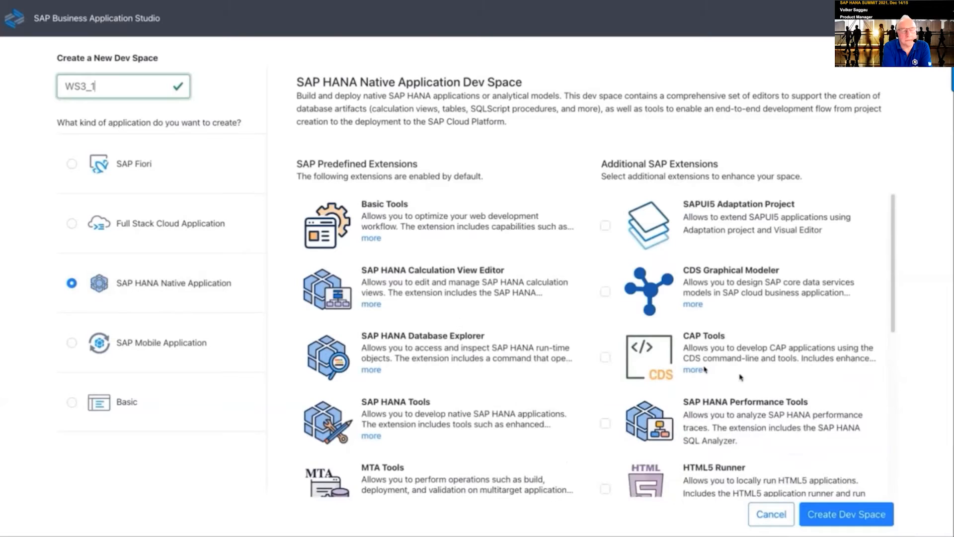
left_click(846, 512)
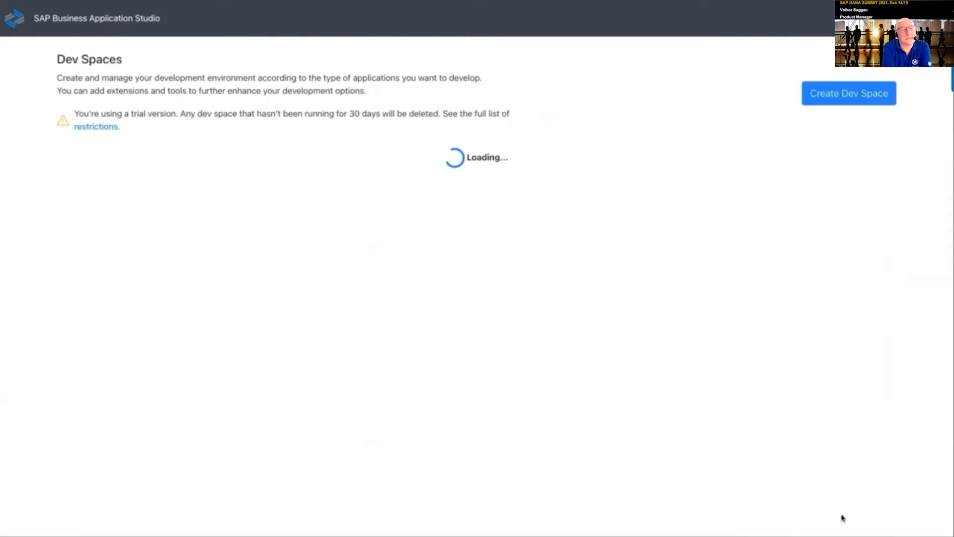
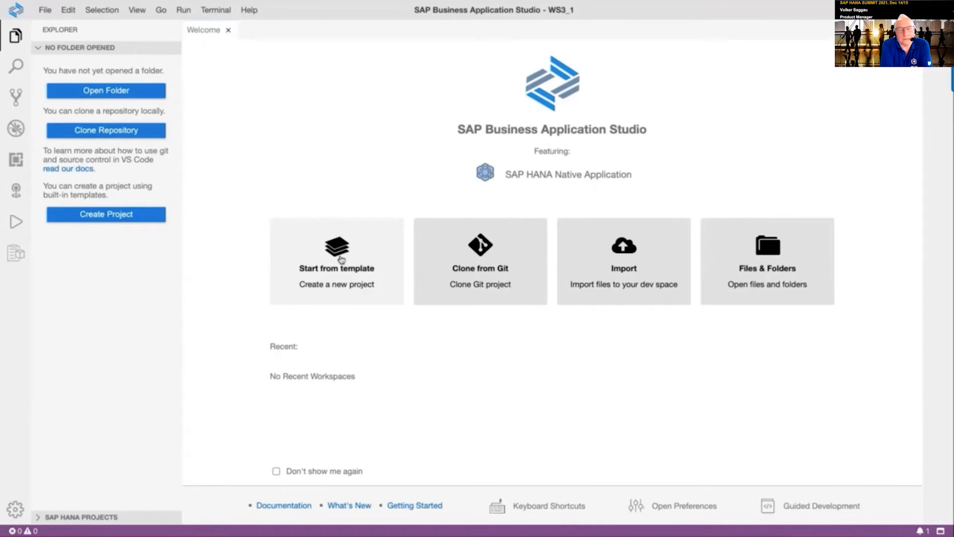
Start a new project from the SAP HANA Database Project template
left_click(341, 259)
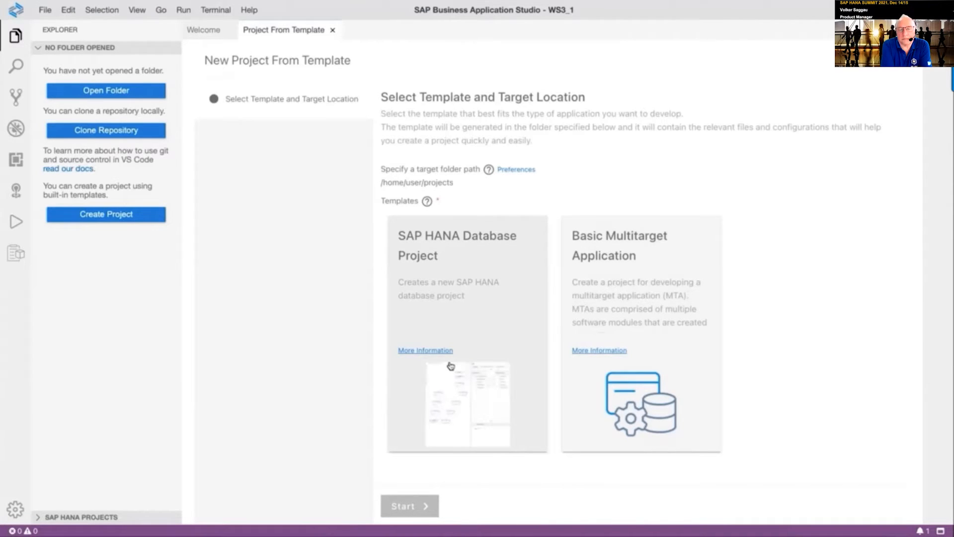
left_click(508, 304)
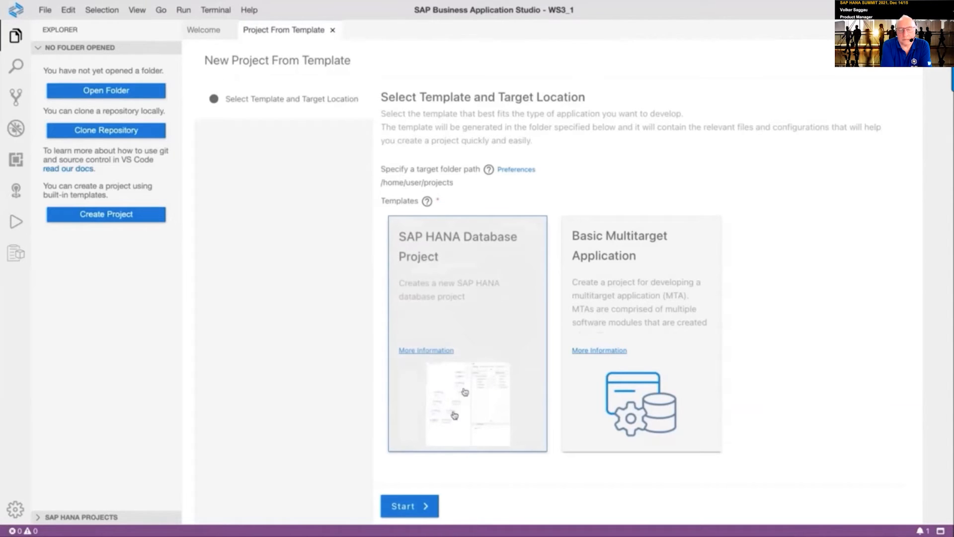
left_click(423, 505)
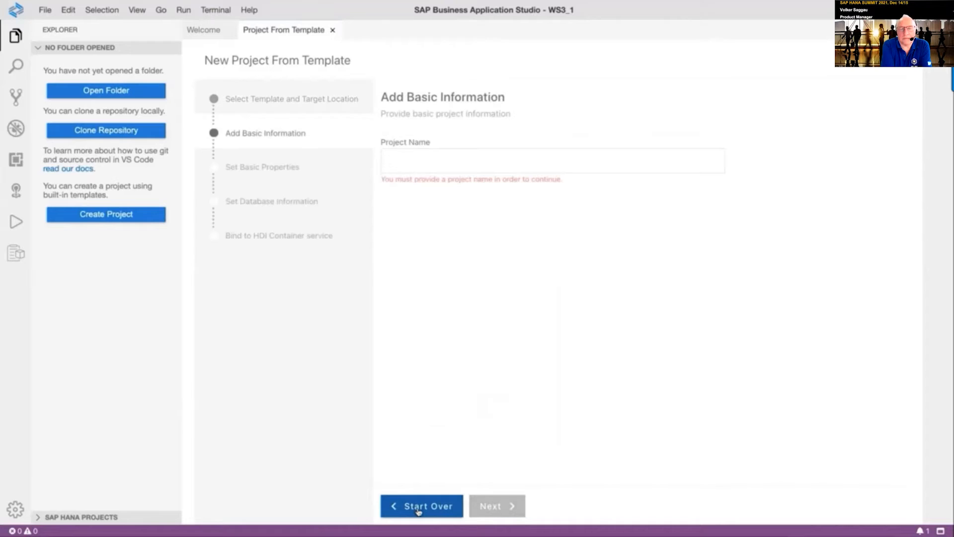
Name the project WS3_1, keeping module db and the default database settings
left_click(442, 154)
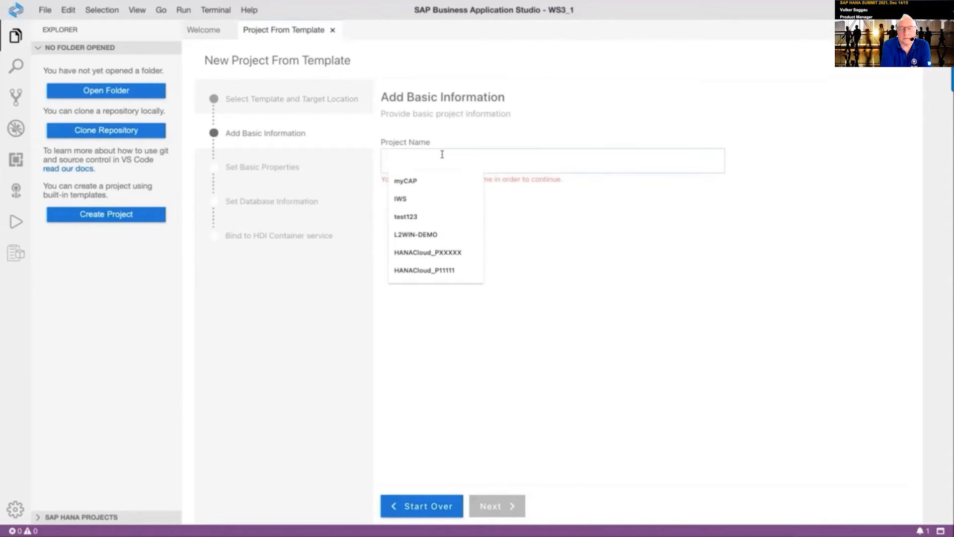
type("WS3_1")
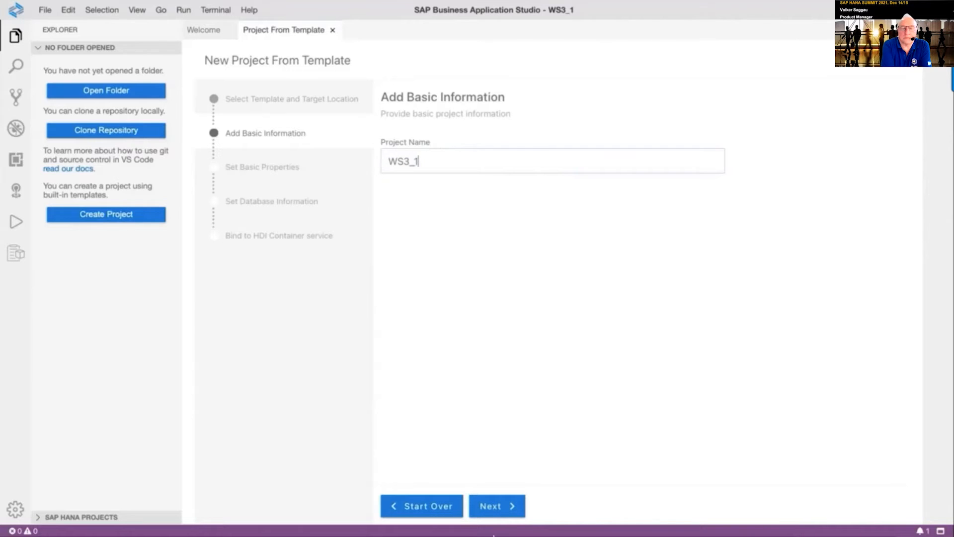
left_click(492, 512)
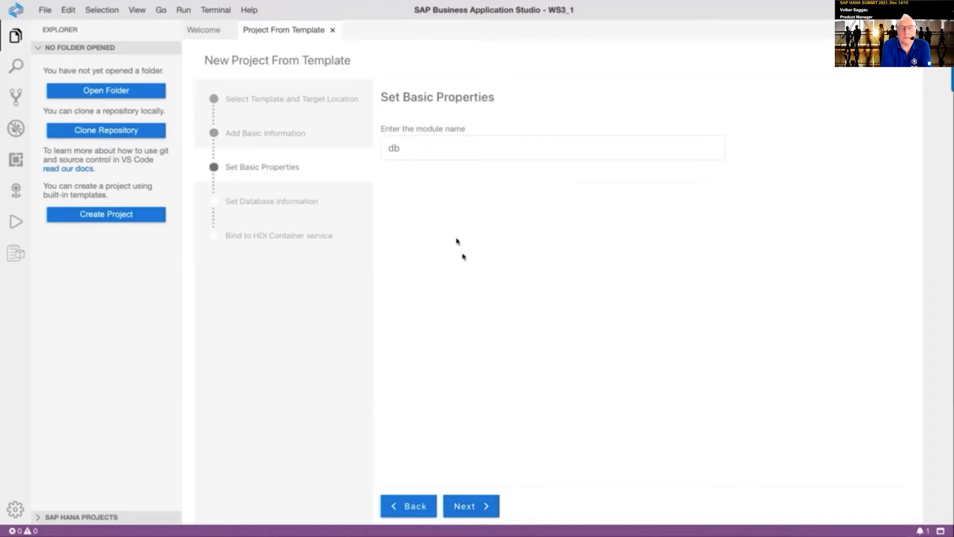
left_click(465, 512)
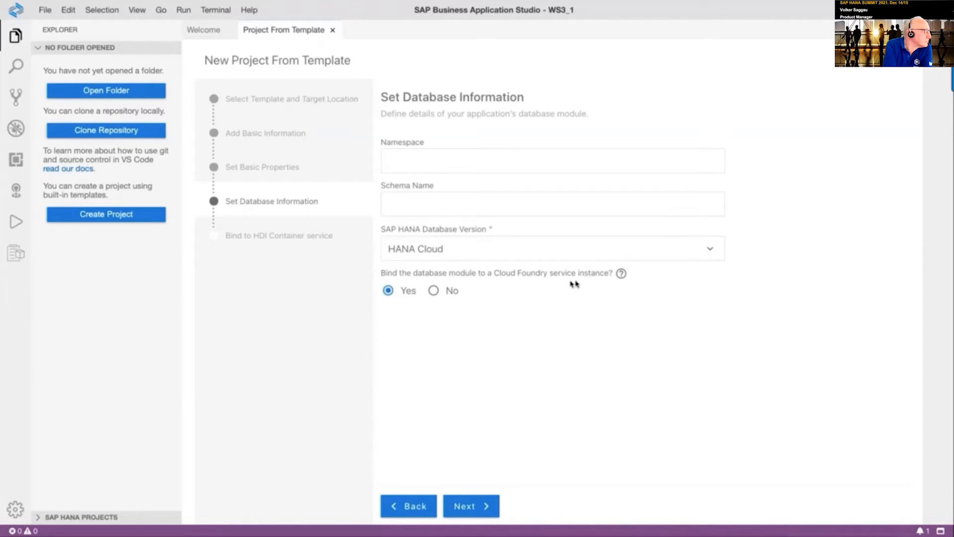
left_click(480, 512)
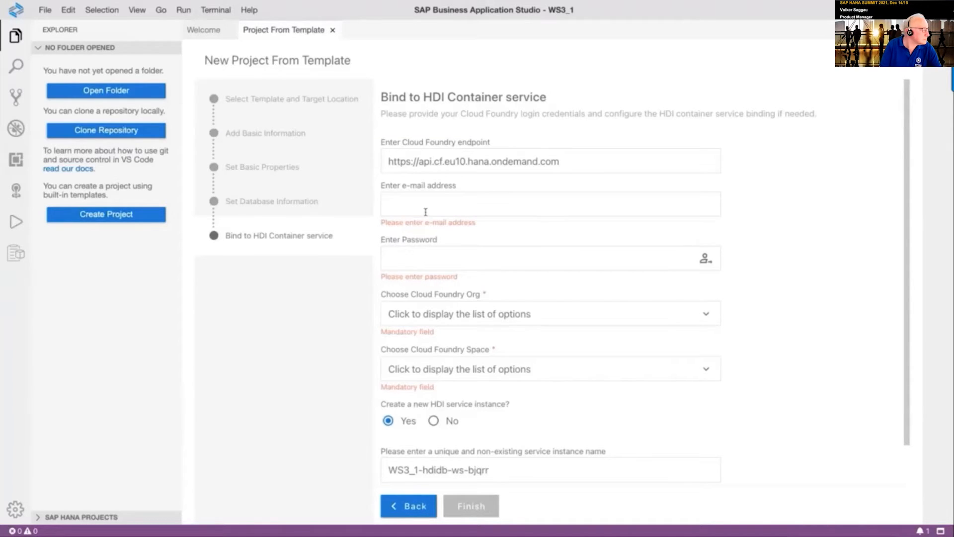
Enter the Cloud Foundry login e-mail and account password
left_click(480, 200)
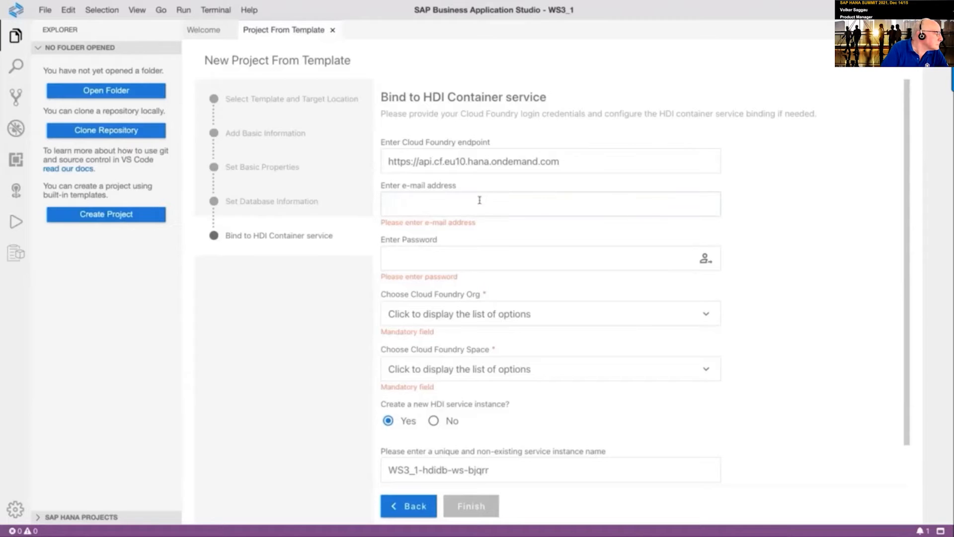
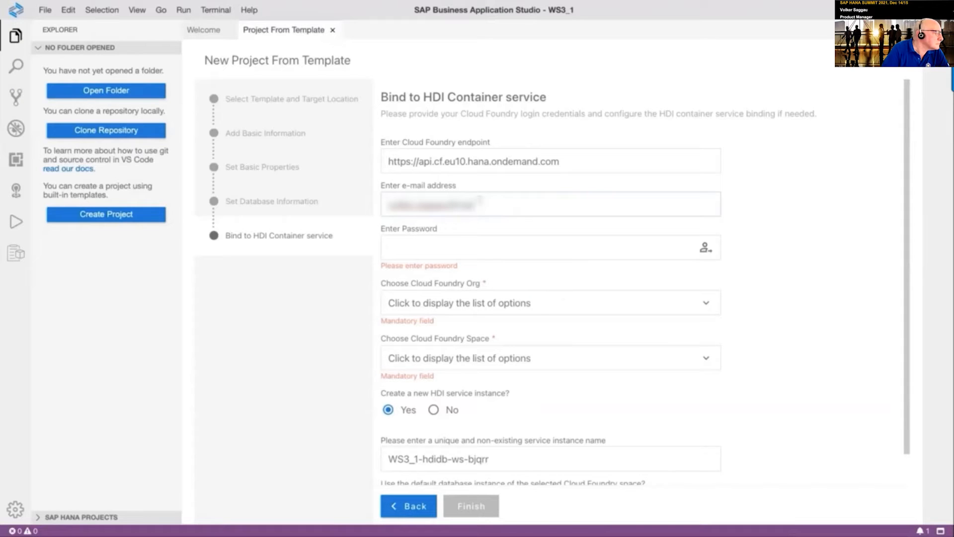
key("Tab")
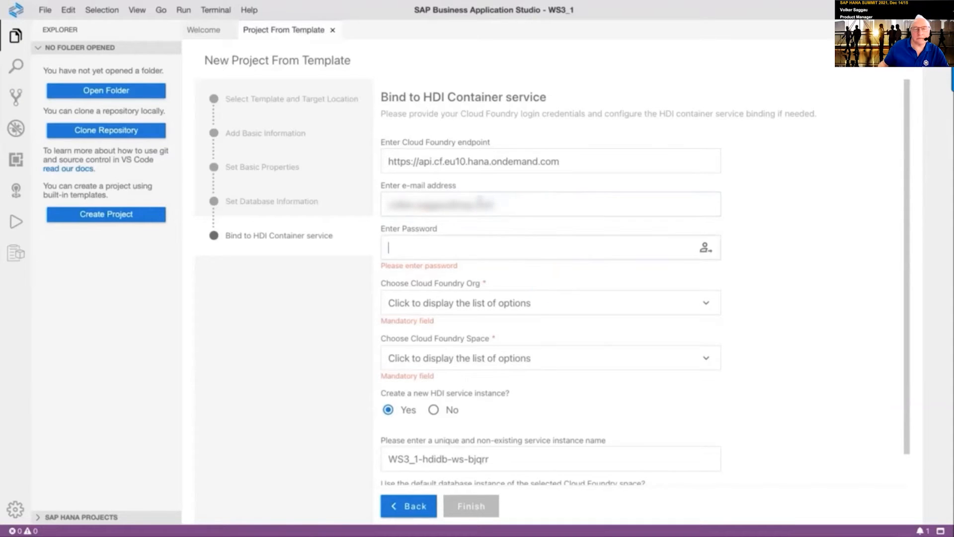
type("•••••••••")
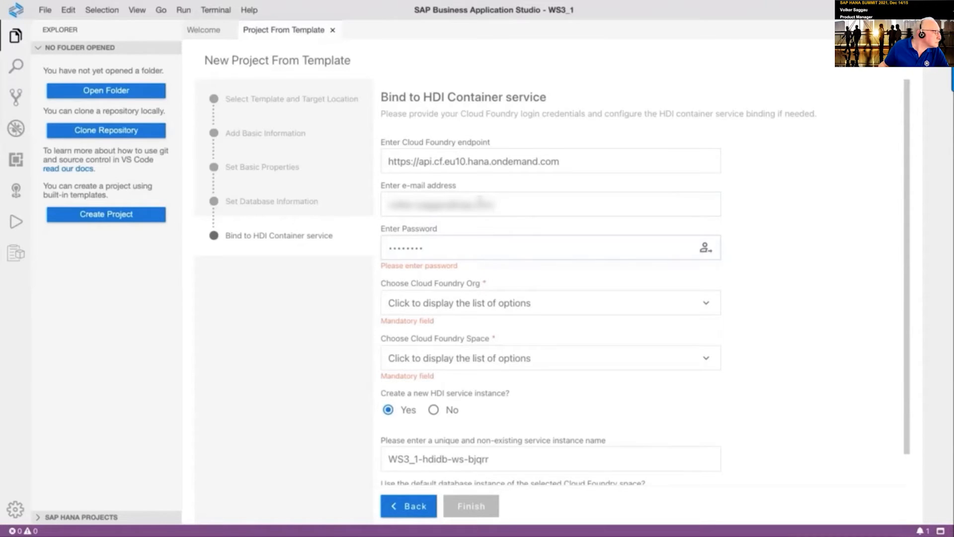
type("••••••")
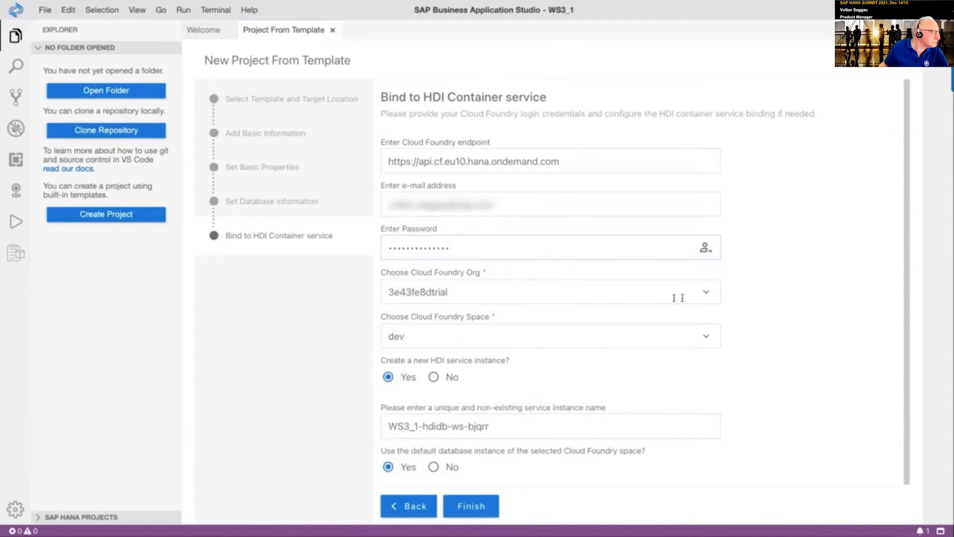
Keep the trial Cloud Foundry org selected and generate the project
left_click(706, 291)
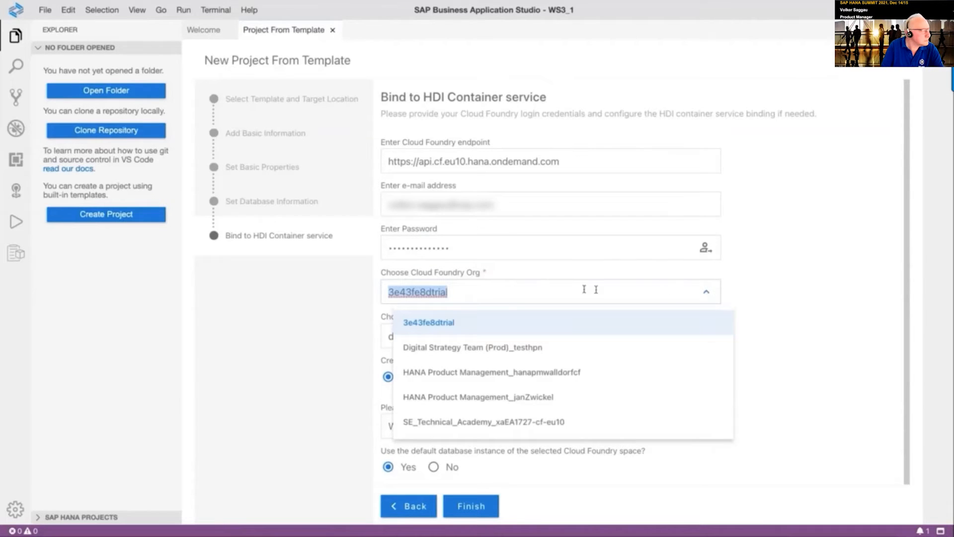
left_click(508, 288)
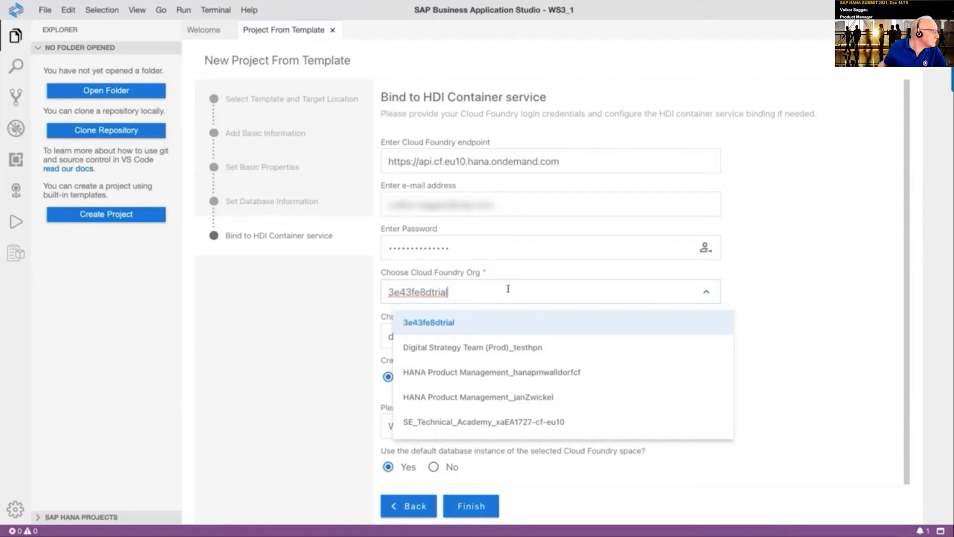
left_click(776, 320)
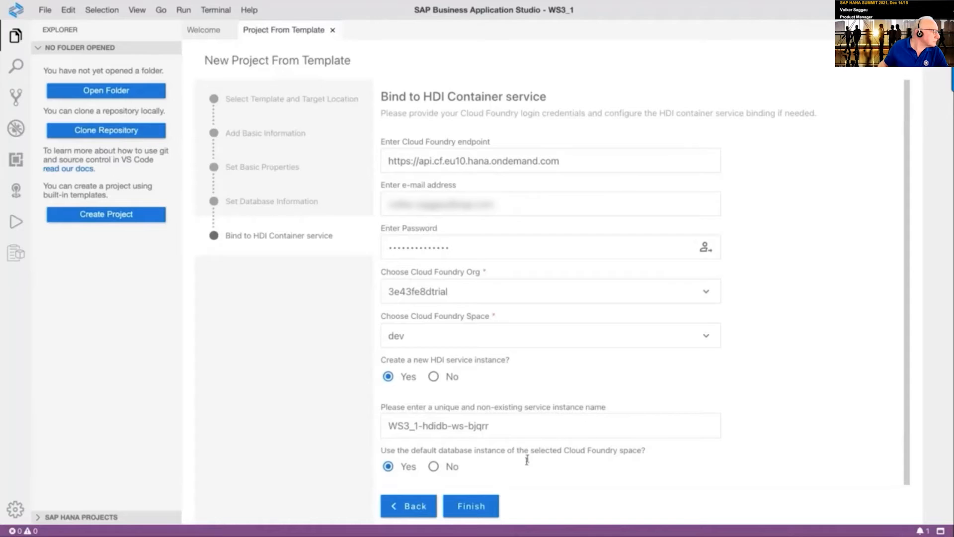
left_click(485, 505)
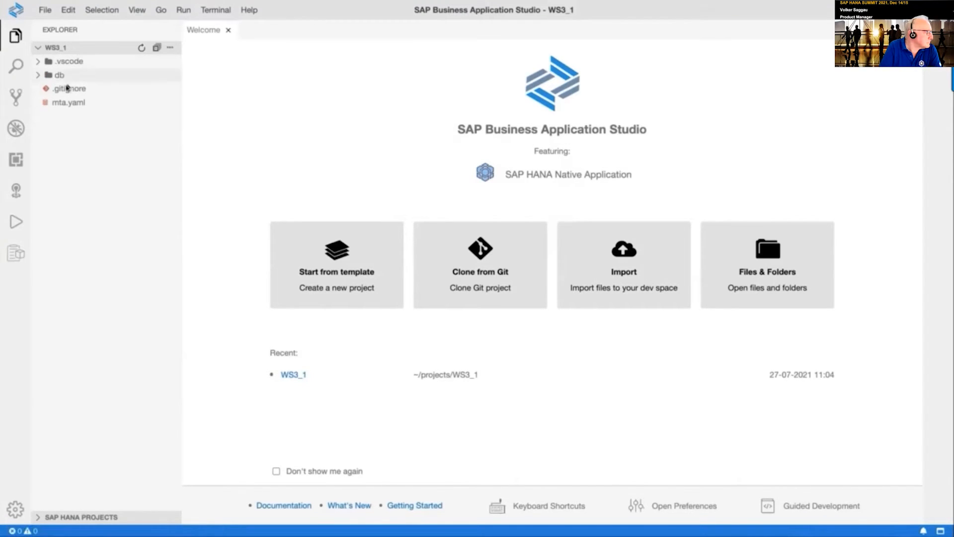
Open the root .gitignore and expand WS3_1/db under SAP HANA Projects to its database connections
left_click(40, 77)
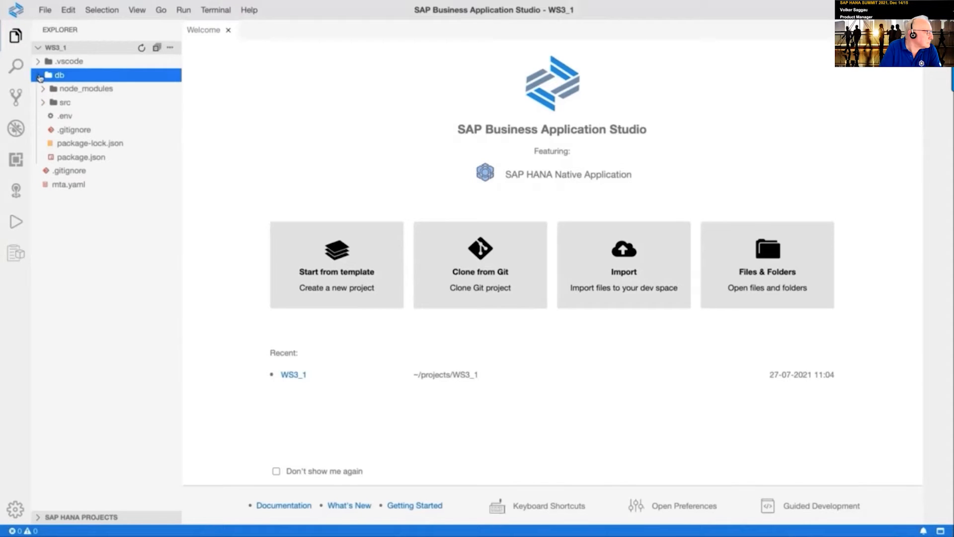
left_click(99, 176)
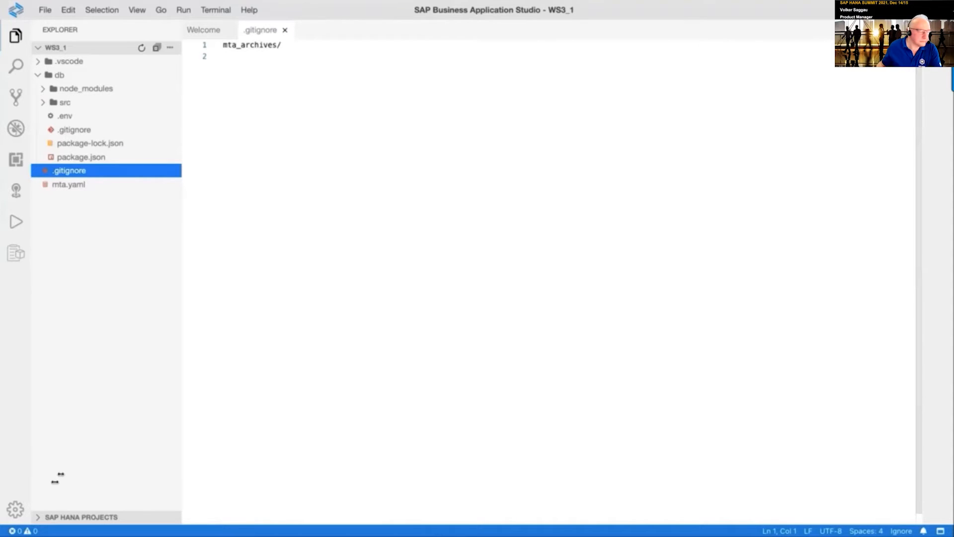
left_click(38, 519)
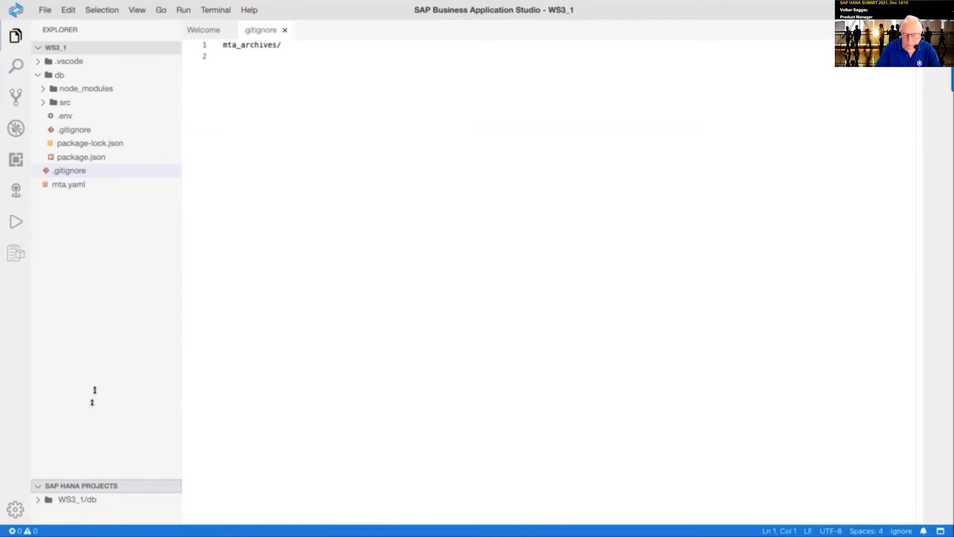
left_click_drag(67, 480, 87, 264)
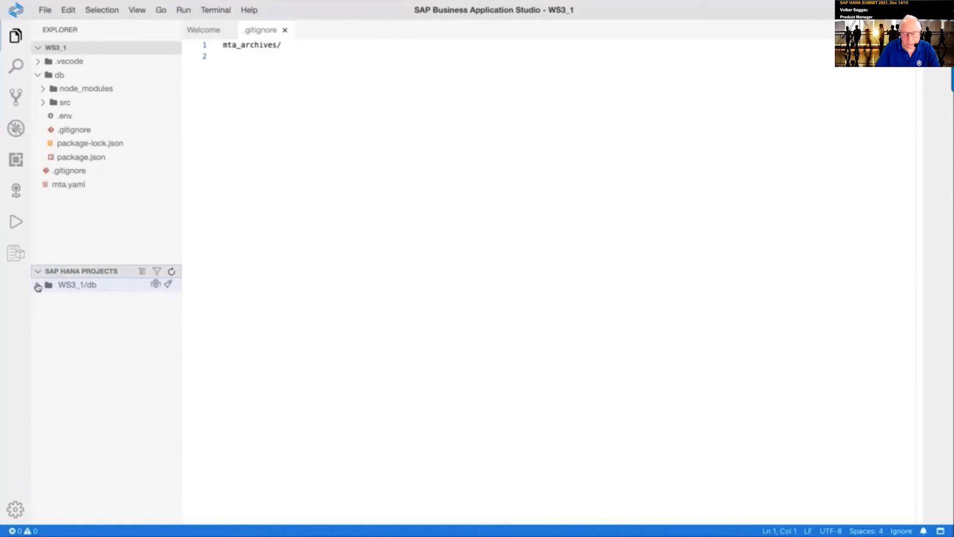
left_click(38, 285)
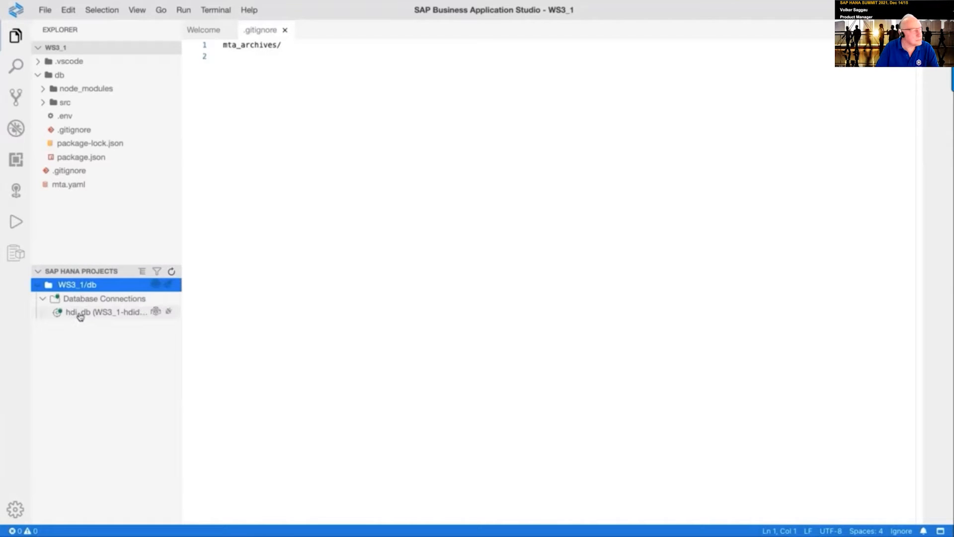
Open the WS3_1 HDI container and run SELECT CURRENT_USER in a new SQL console
left_click(155, 287)
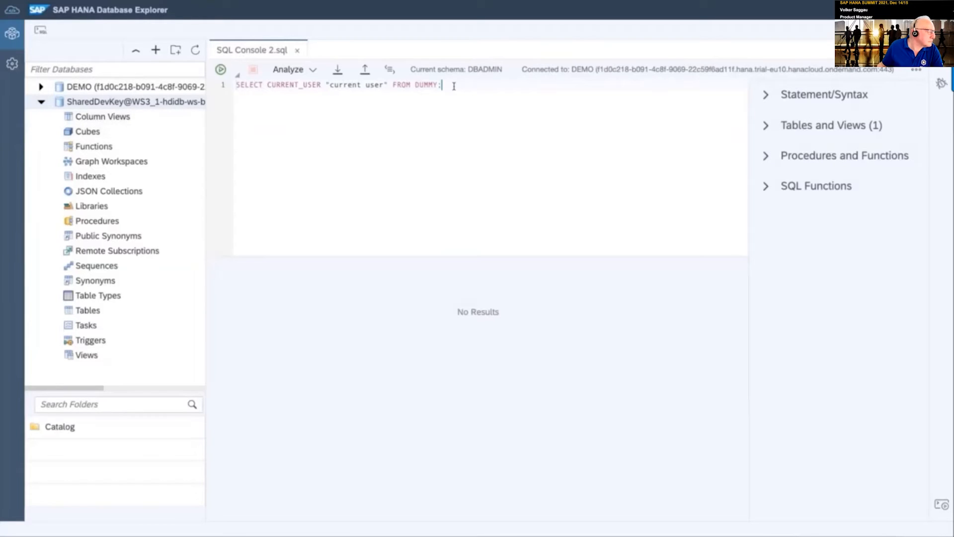
left_click_drag(445, 85, 235, 85)
key("ctrl+c")
left_click(40, 30)
key("ctrl+v")
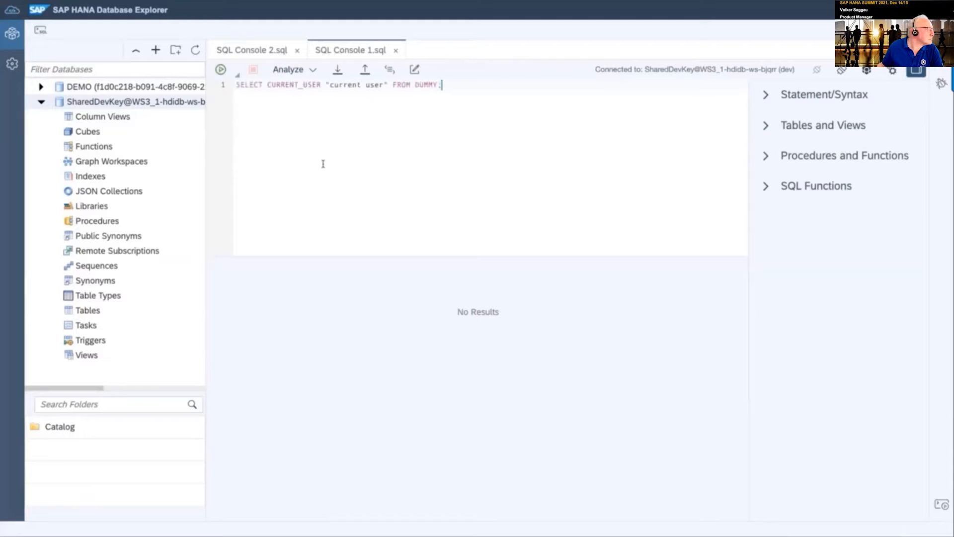
left_click(220, 69)
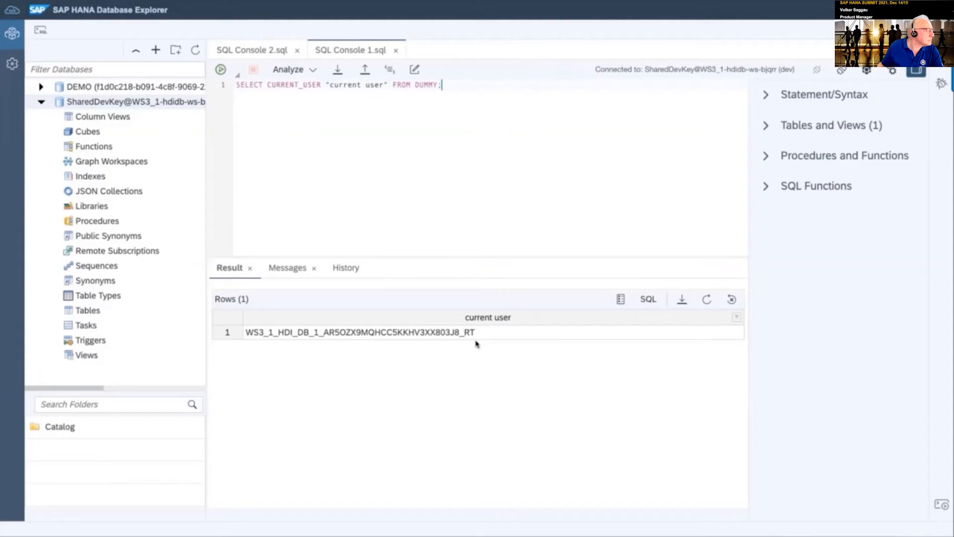
key("ctrl+Up")
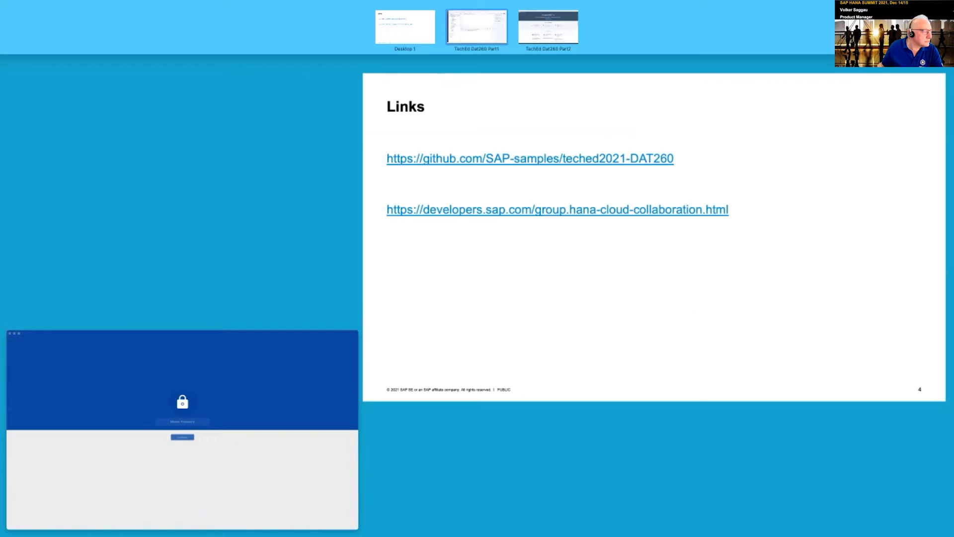
Switch to the TechEd Dat260 Part1 desktop space showing Business Application Studio
key("ctrl+Up")
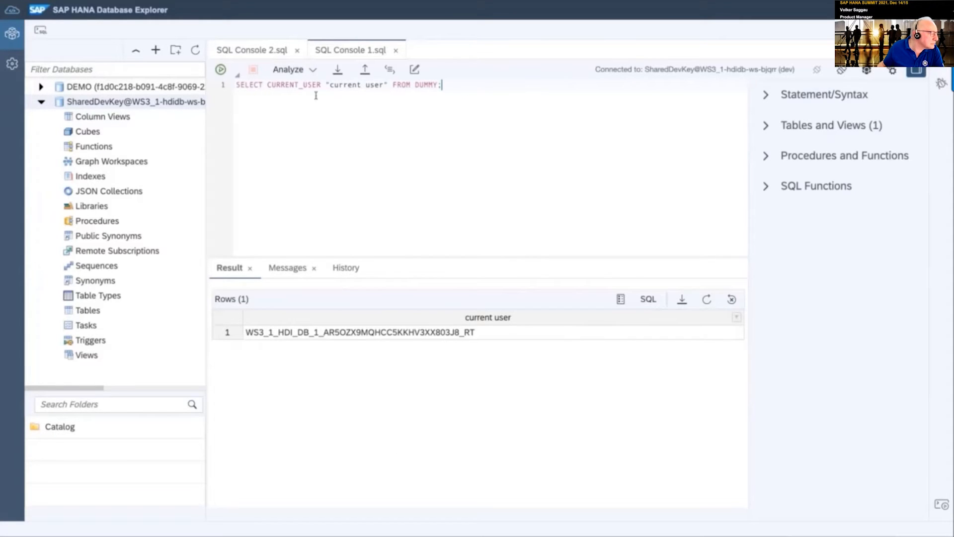
key("ctrl+Up")
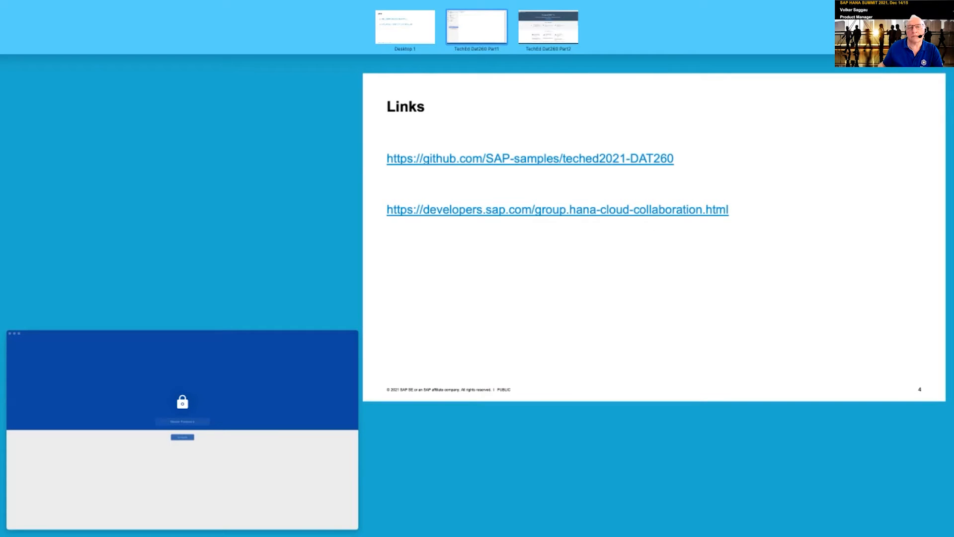
left_click(477, 27)
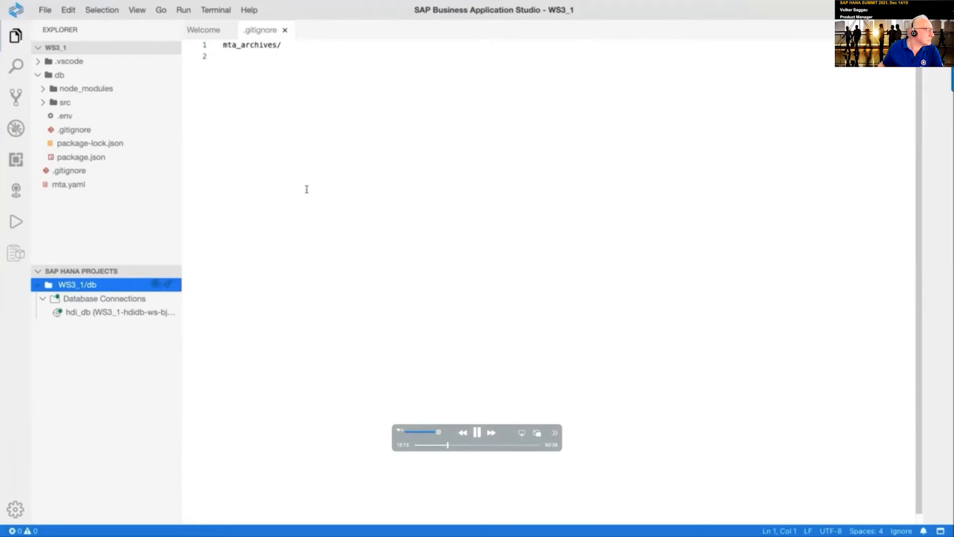
Expand the db/src folder to reveal its .hdiconfig file
left_click(44, 104)
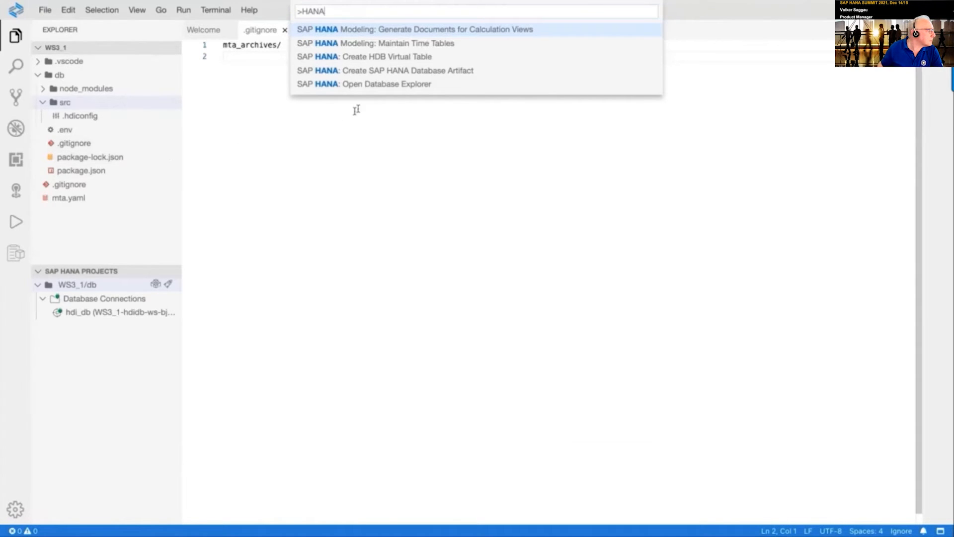
Create a Table (hdbtable) artifact named inventory in db/src
left_click(395, 72)
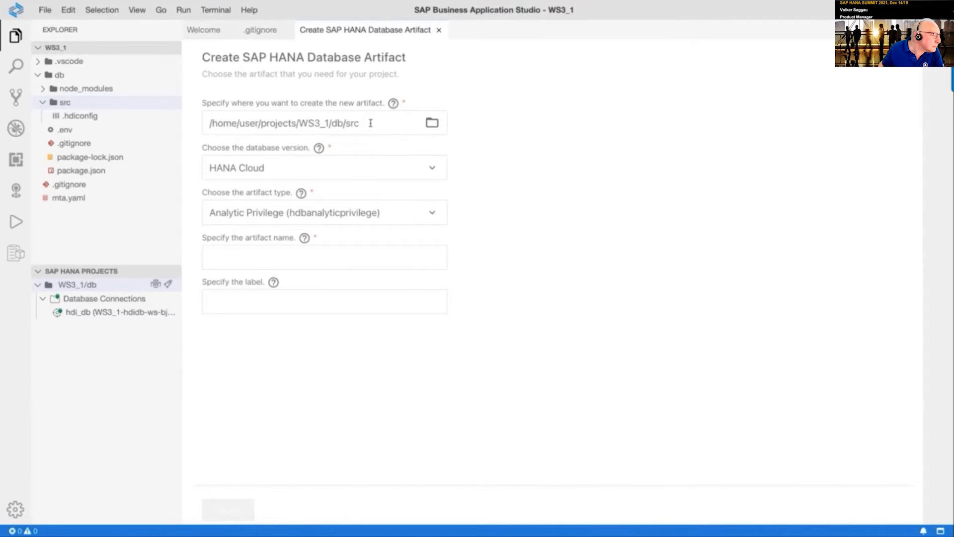
left_click(398, 207)
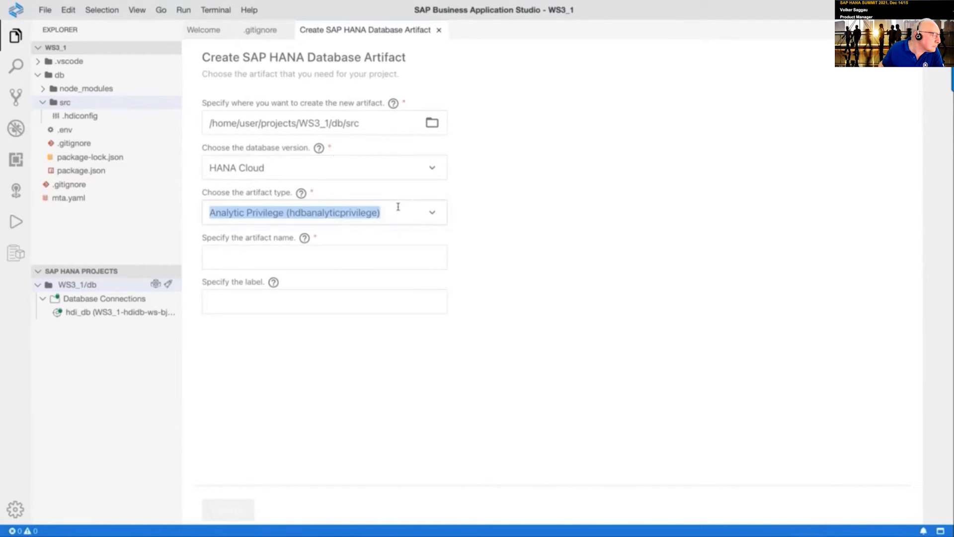
type("TAB")
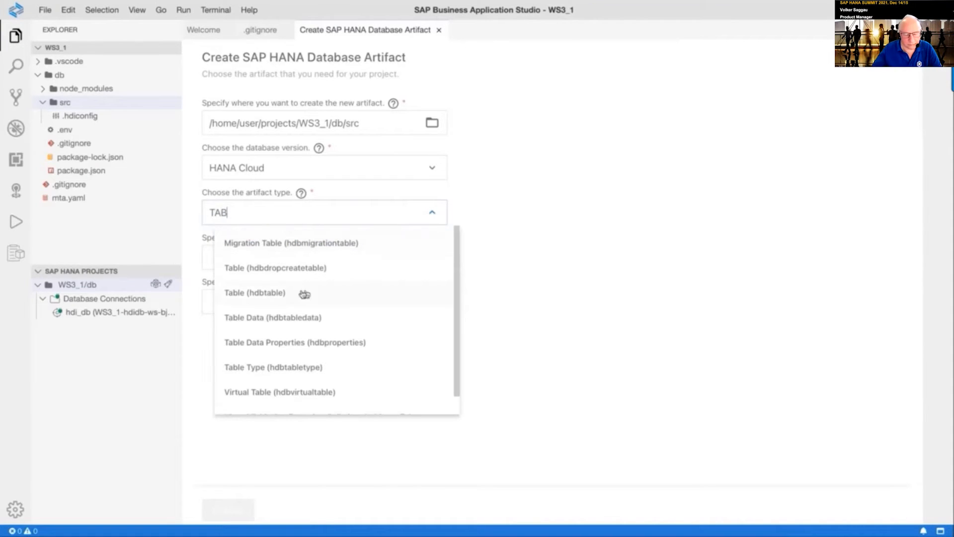
left_click(268, 294)
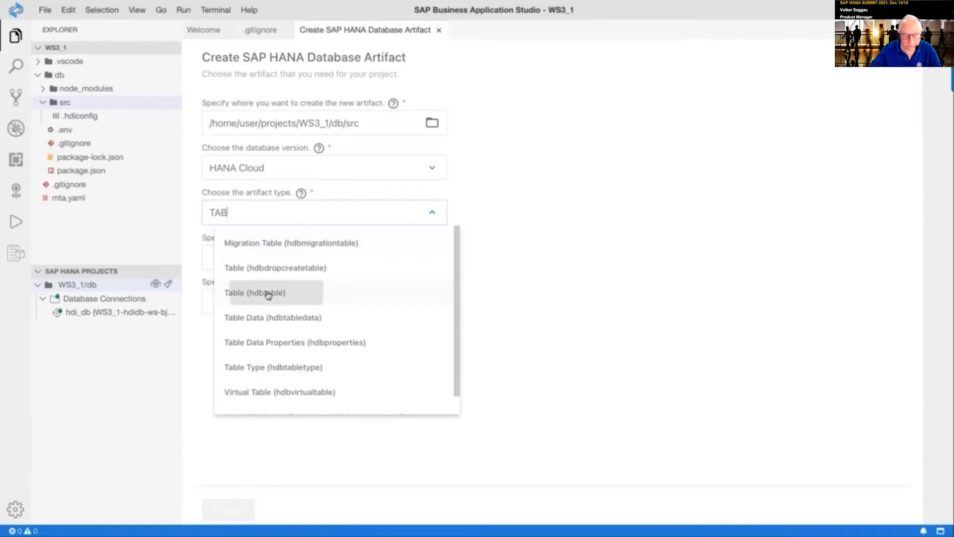
left_click(252, 263)
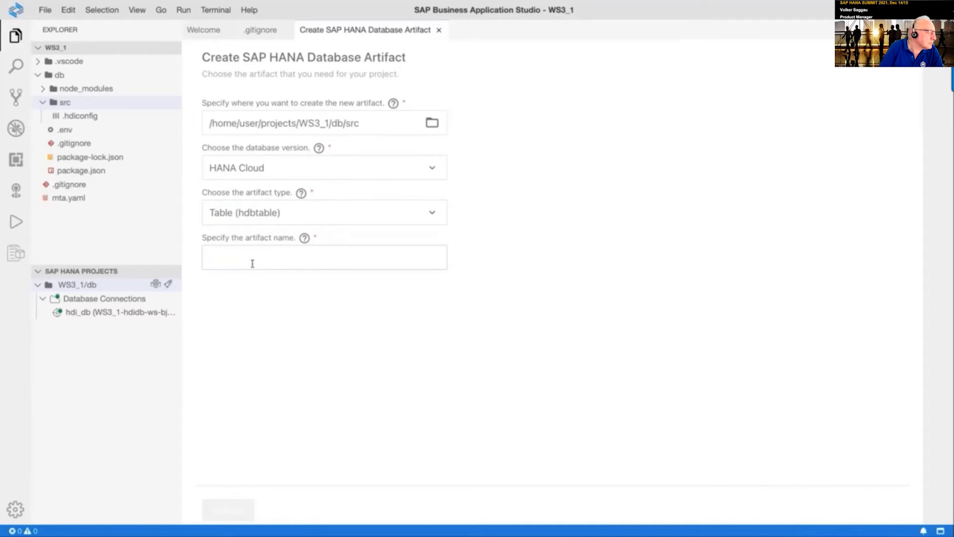
type("Inventory")
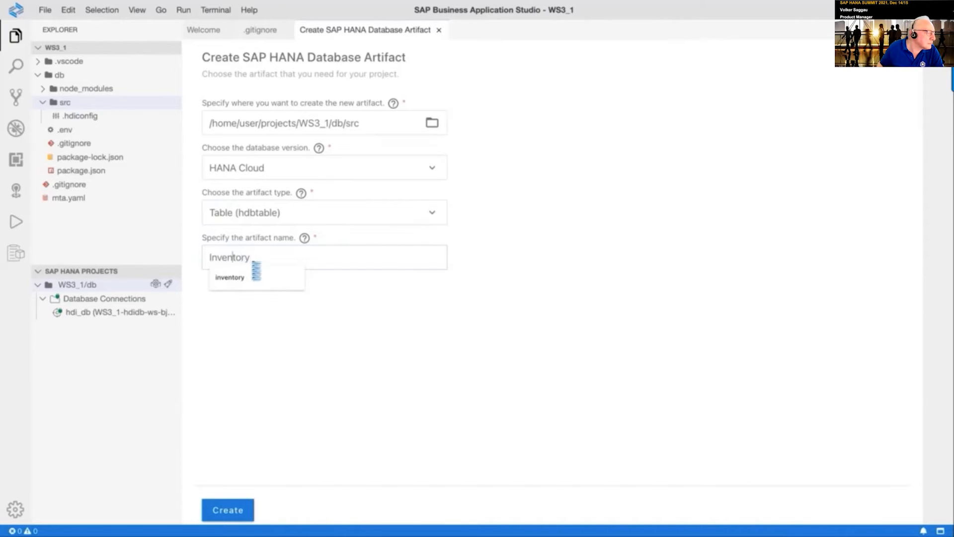
left_click(256, 273)
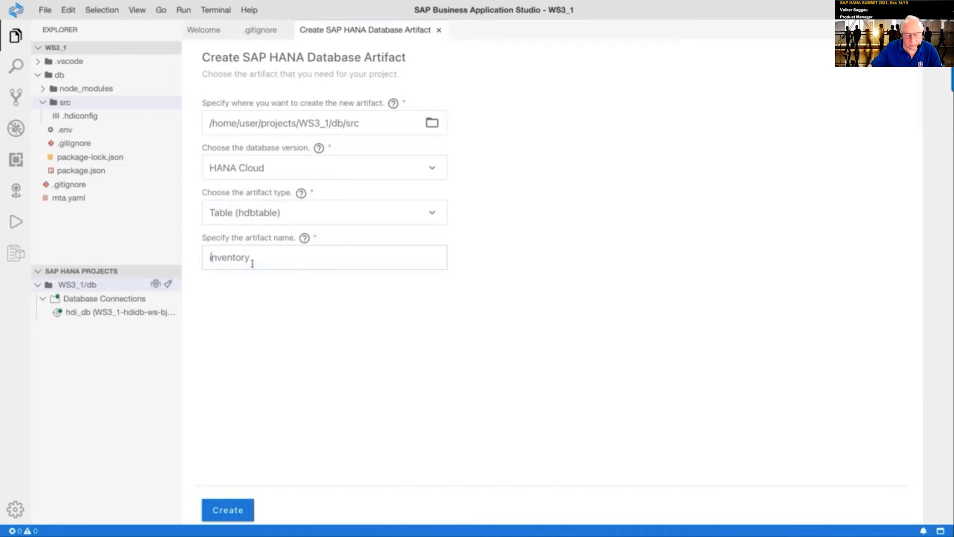
left_click(224, 503)
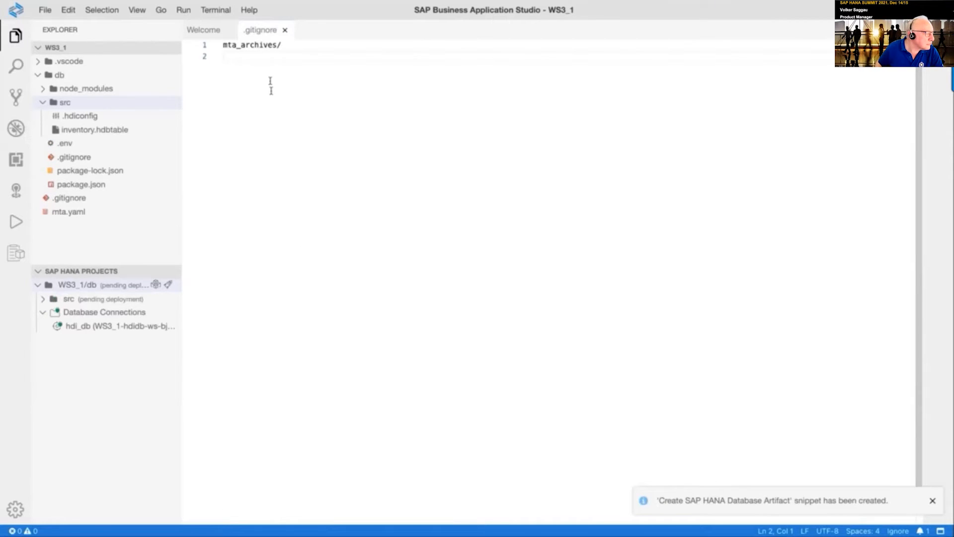
Paste the 29-column INVENTORY table definition into inventory.hdbtable and format the document
left_click(284, 30)
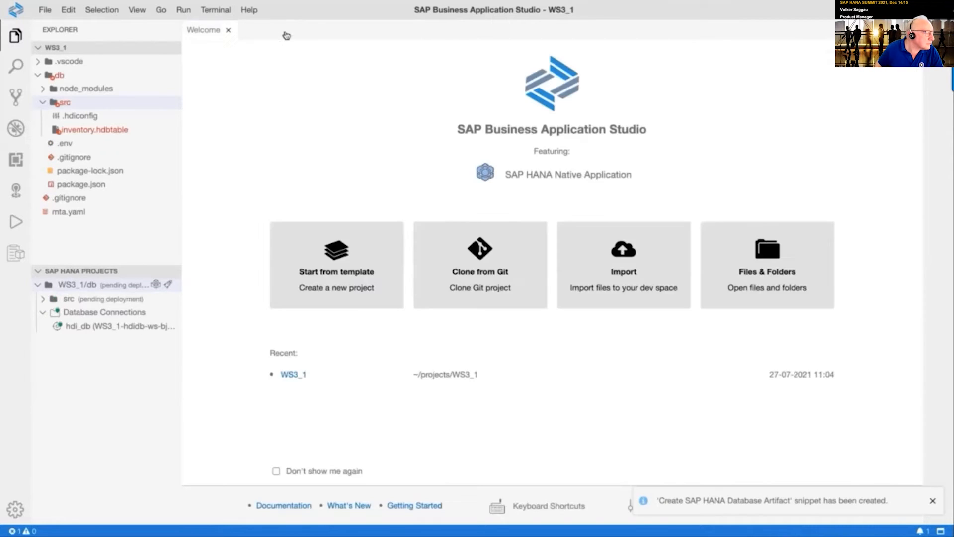
left_click(127, 131)
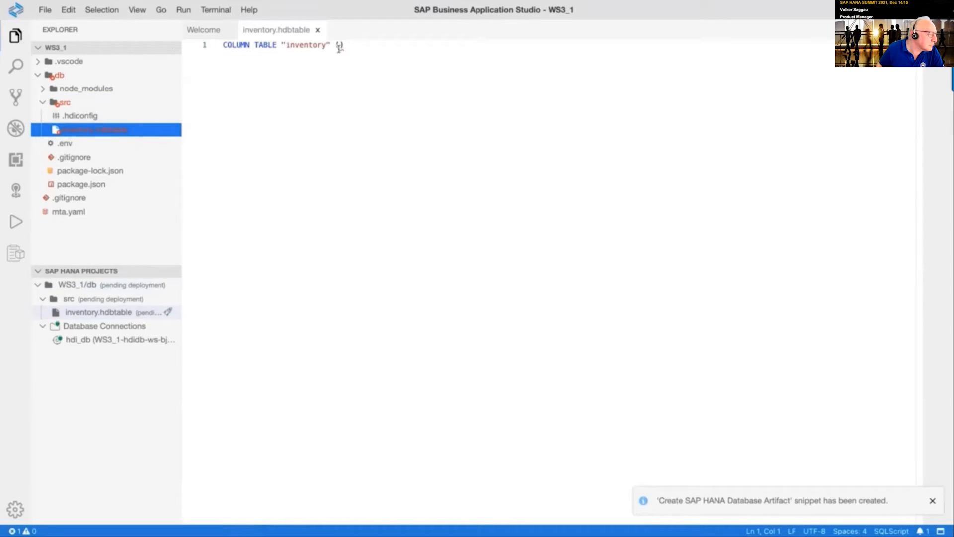
triple_click(357, 45)
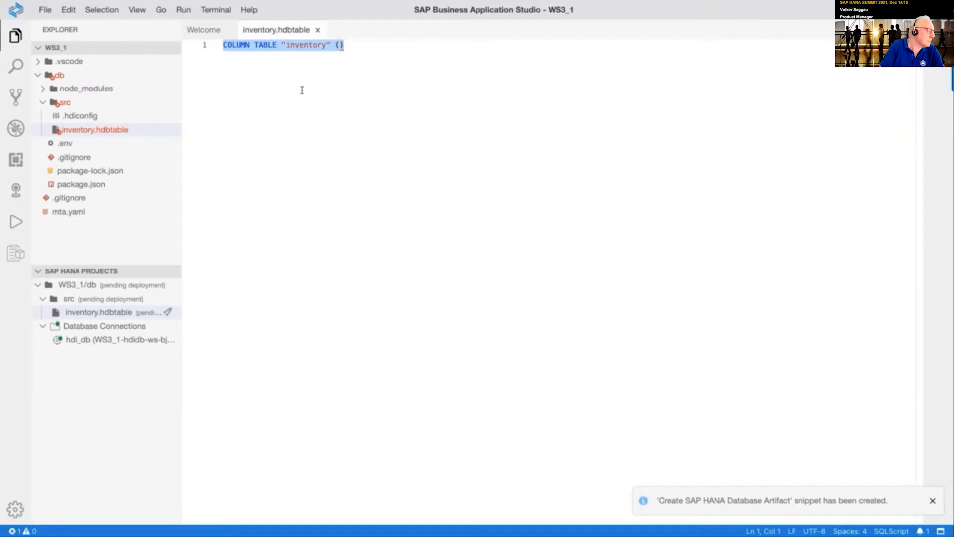
key("ctrl+v")
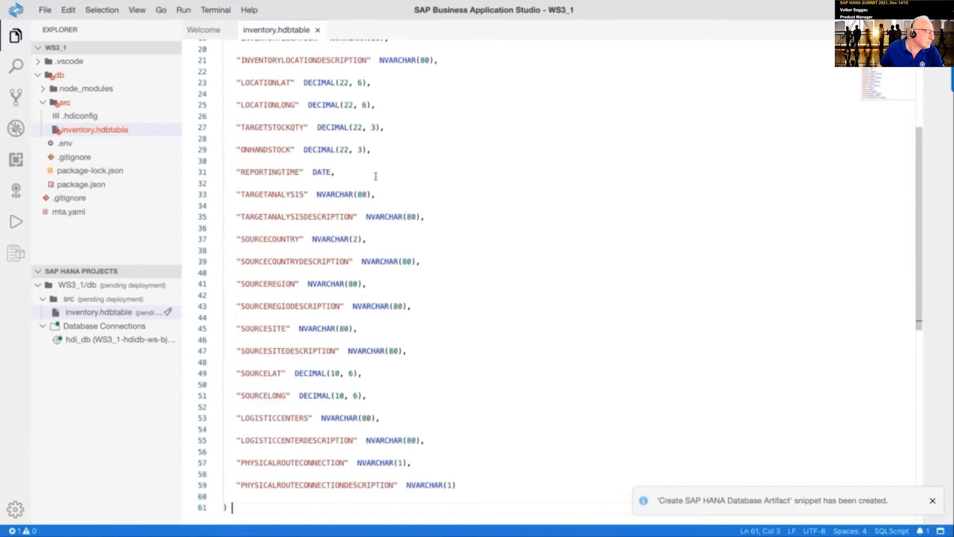
scroll(375, 175, "down", 3)
scroll(376, 175, "up", 5)
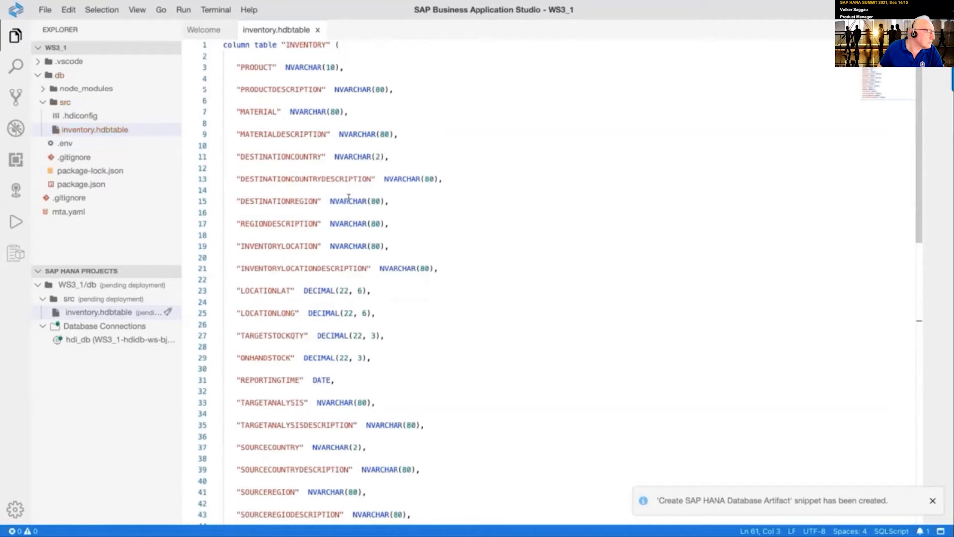
right_click(531, 86)
left_click(606, 236)
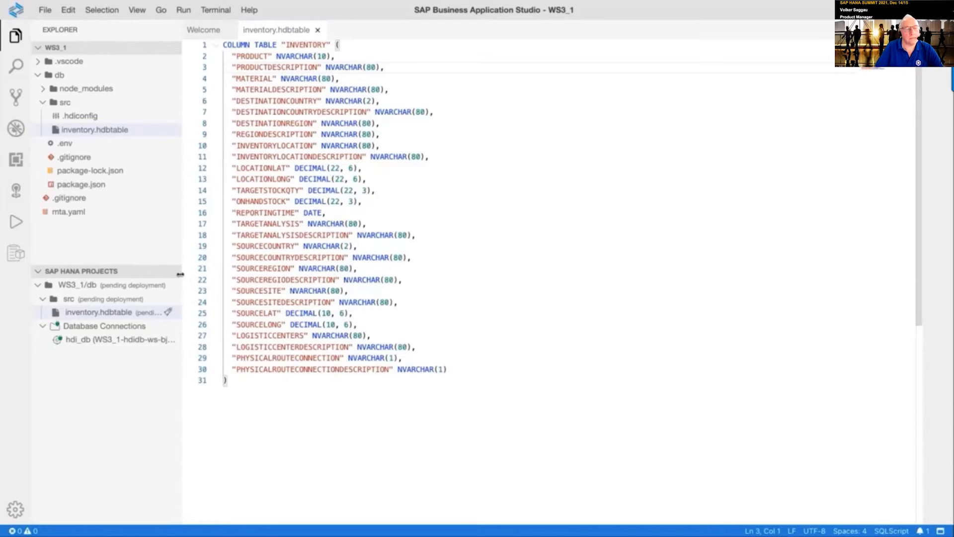
Deploy inventory.hdbtable from the SAP HANA Projects pane
left_click_drag(182, 276, 231, 275)
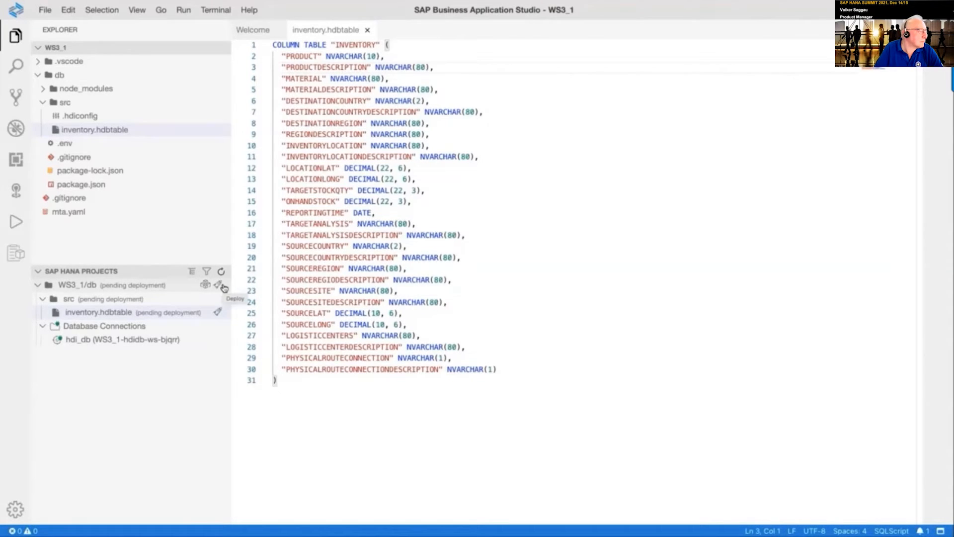
left_click(219, 312)
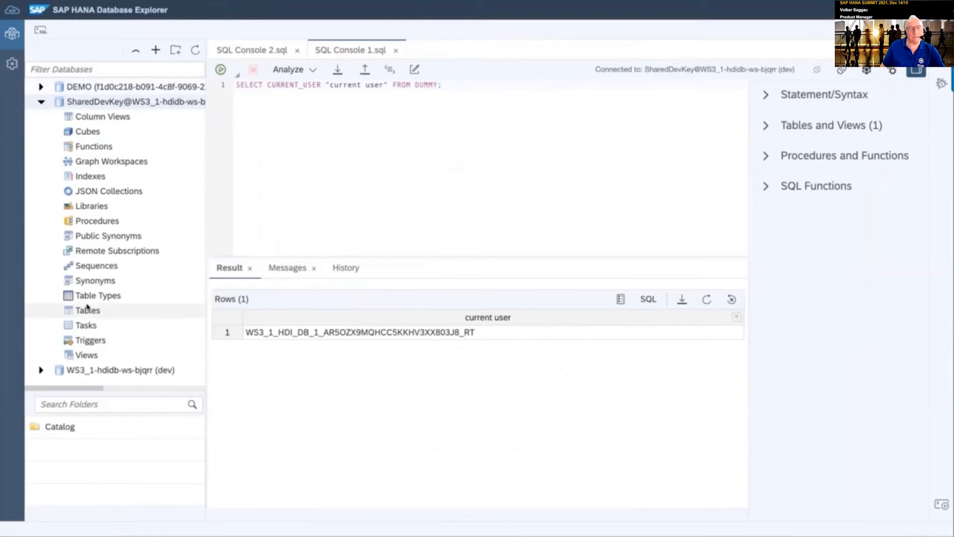
Refresh the WS3_1_HDI_DB_1 table list and open the INVENTORY table's column definitions
left_click(88, 312)
right_click(88, 314)
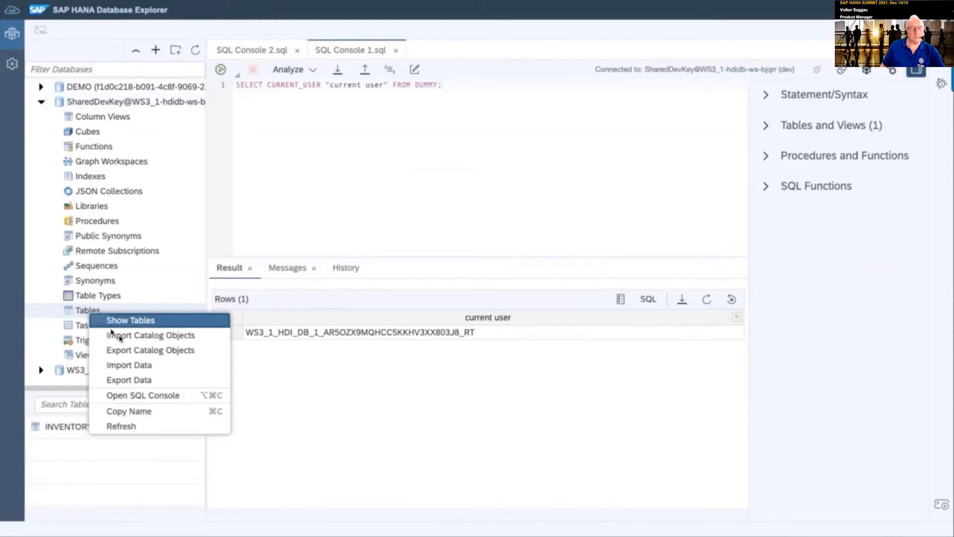
left_click(144, 430)
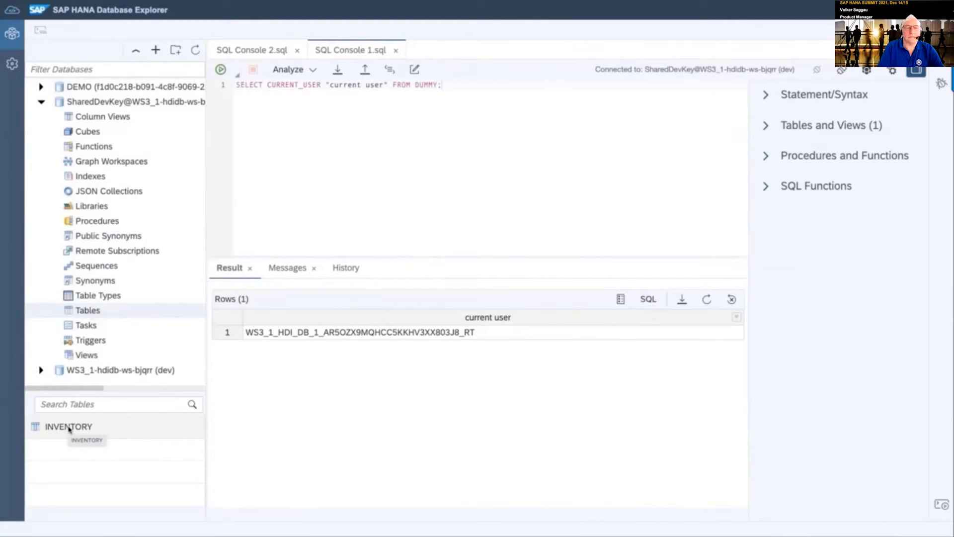
left_click(69, 427)
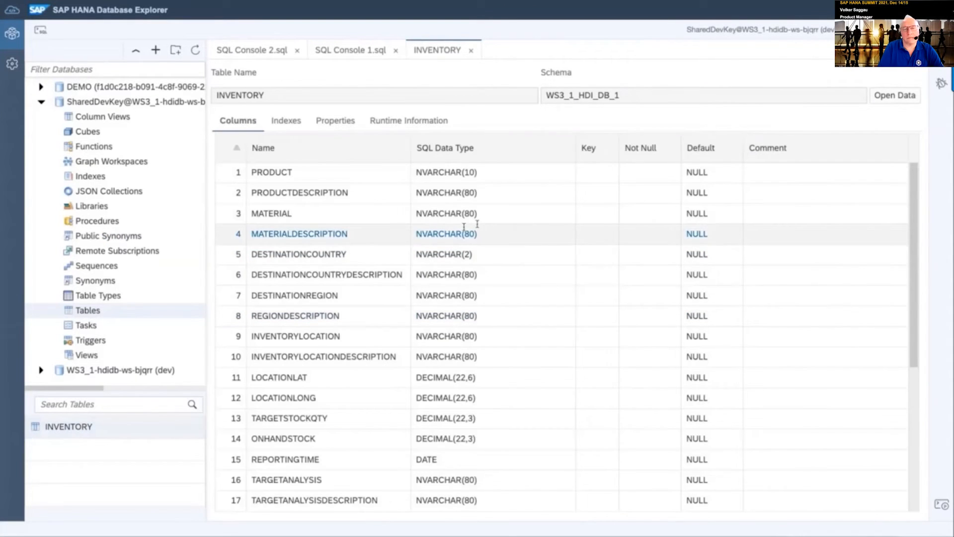
left_click_drag(914, 198, 884, 156)
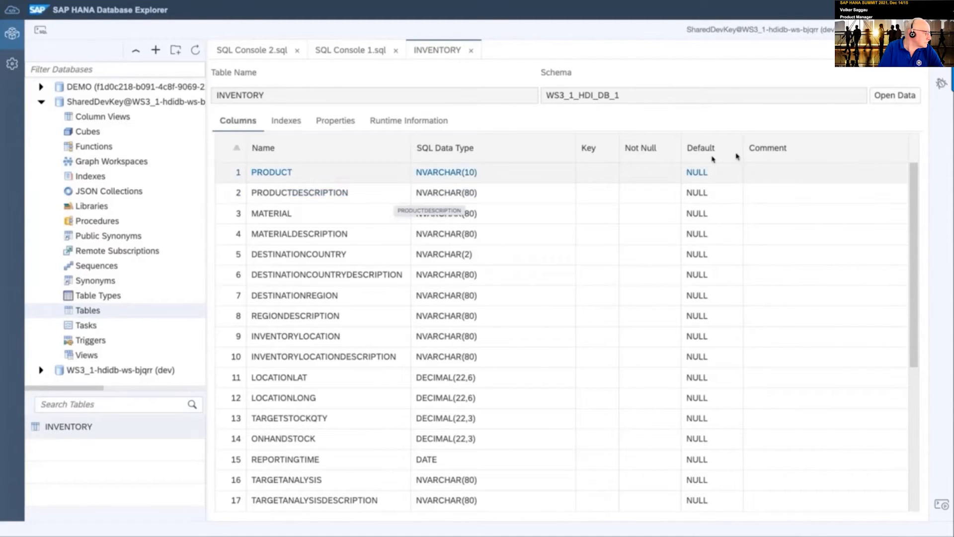
View INVENTORY's data to confirm it has 0 rows, then close that view
left_click(882, 96)
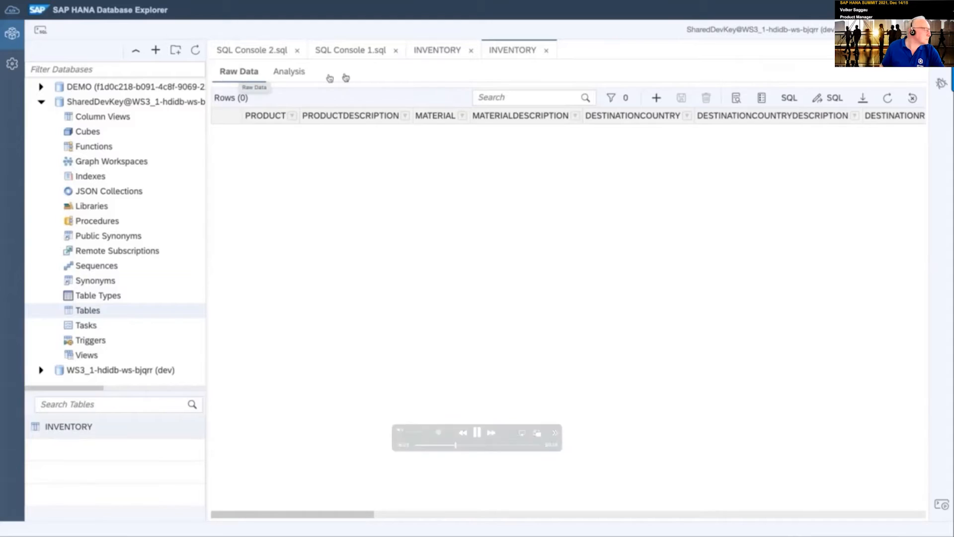
left_click(546, 50)
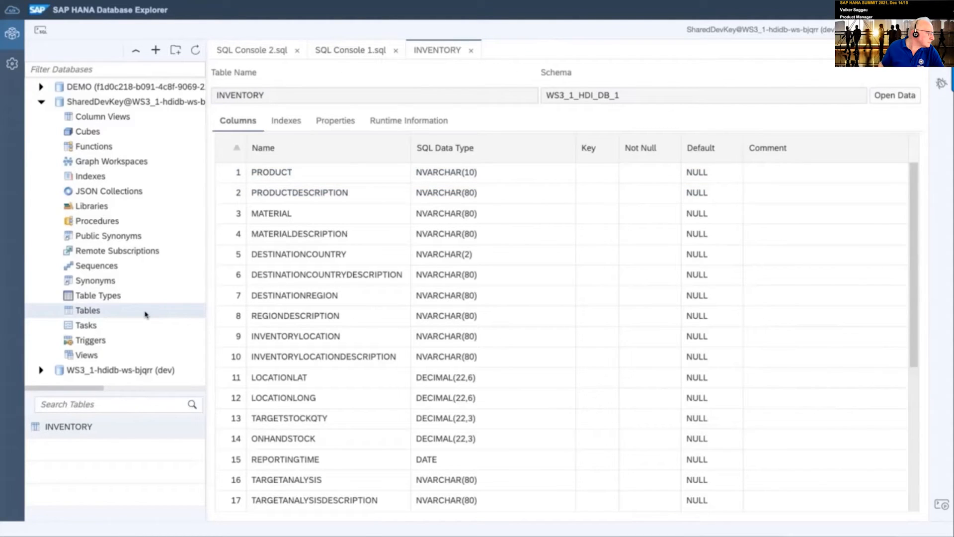
right_click(91, 426)
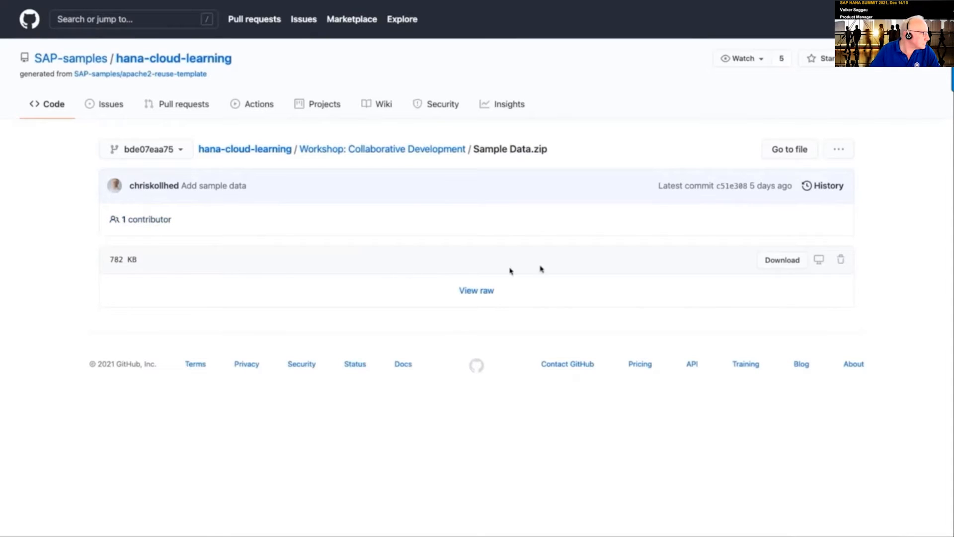
Download Sample Data.zip from the hana-cloud-learning GitHub repo and show it in Finder
left_click(787, 266)
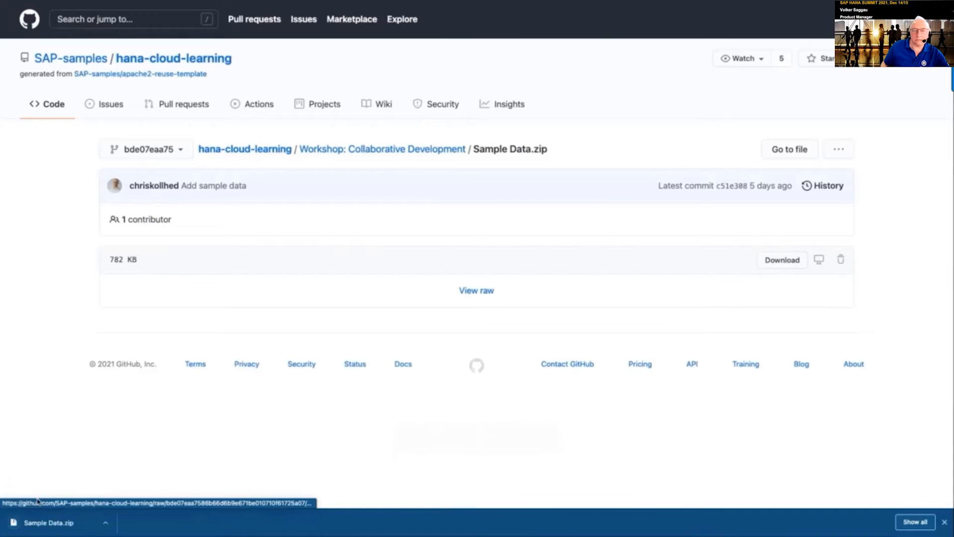
left_click(105, 522)
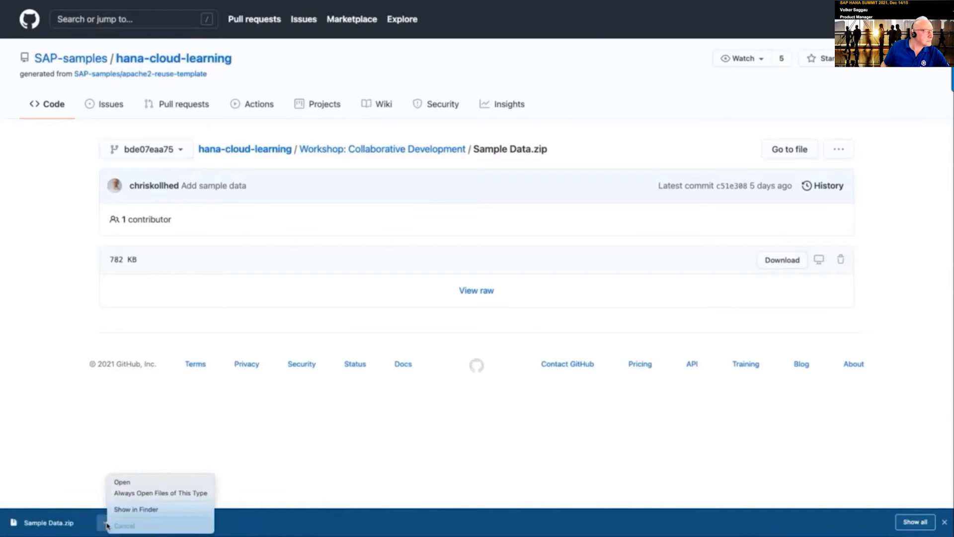
left_click(121, 510)
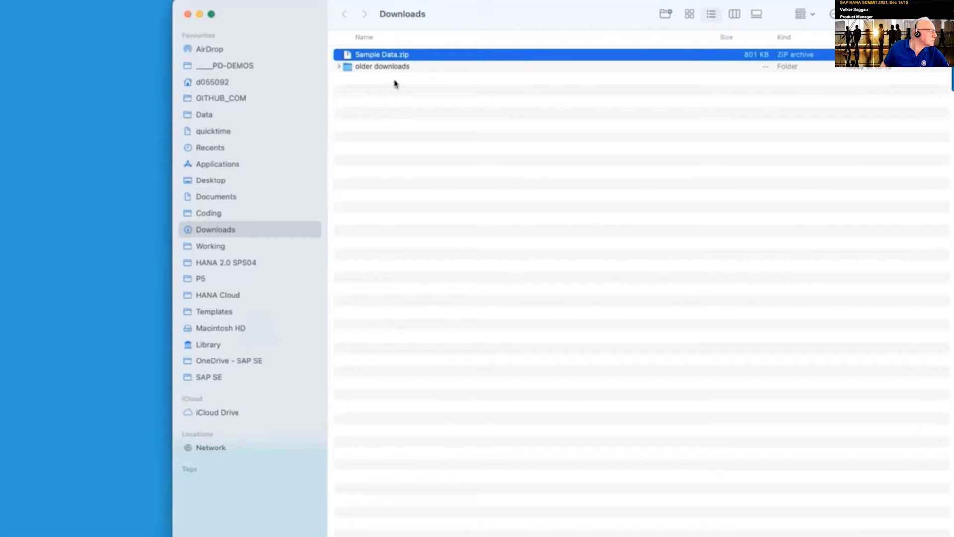
Extract Sample Data.zip in the Finder Downloads folder
double_click(367, 58)
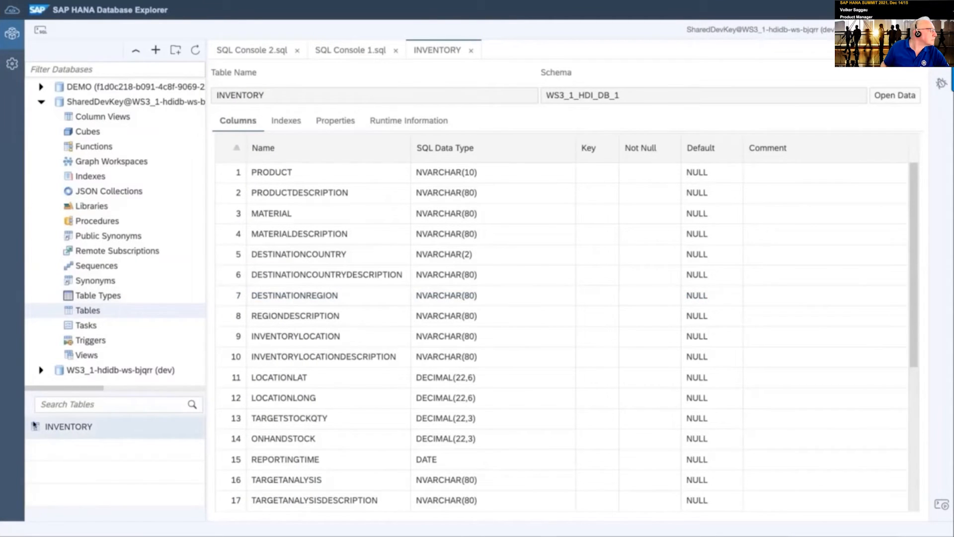
Start an Import Data wizard on INVENTORY using local file Demo_14968_Inventory.csv as the source
right_click(67, 428)
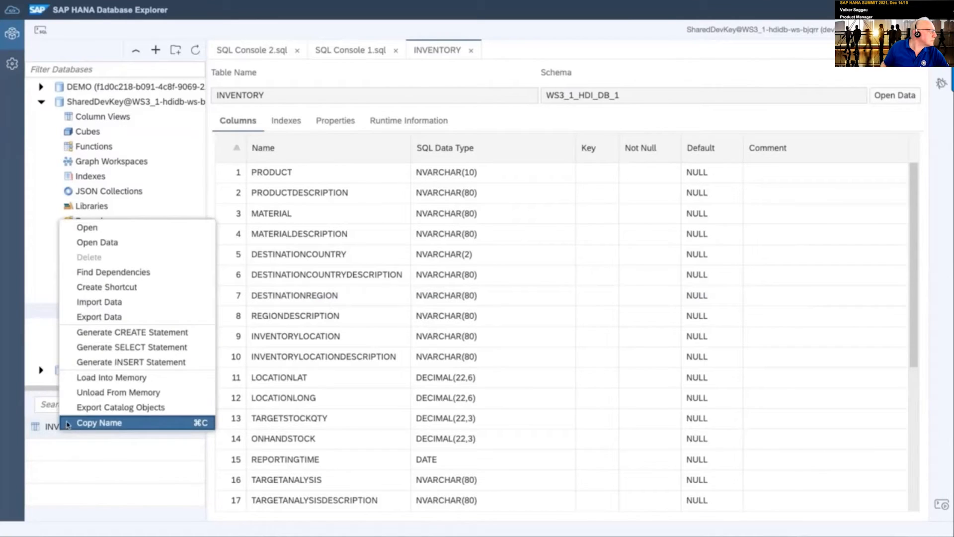
left_click(123, 304)
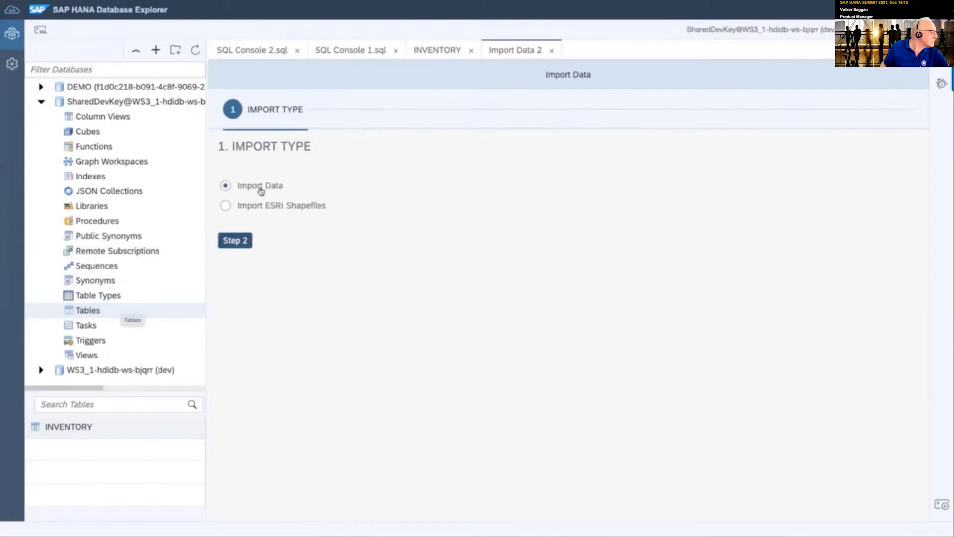
left_click(248, 246)
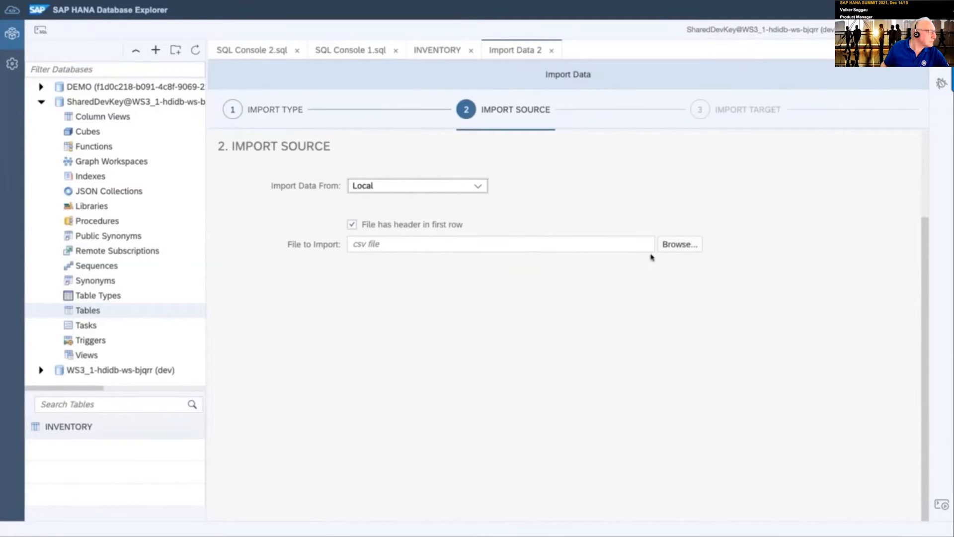
left_click(667, 250)
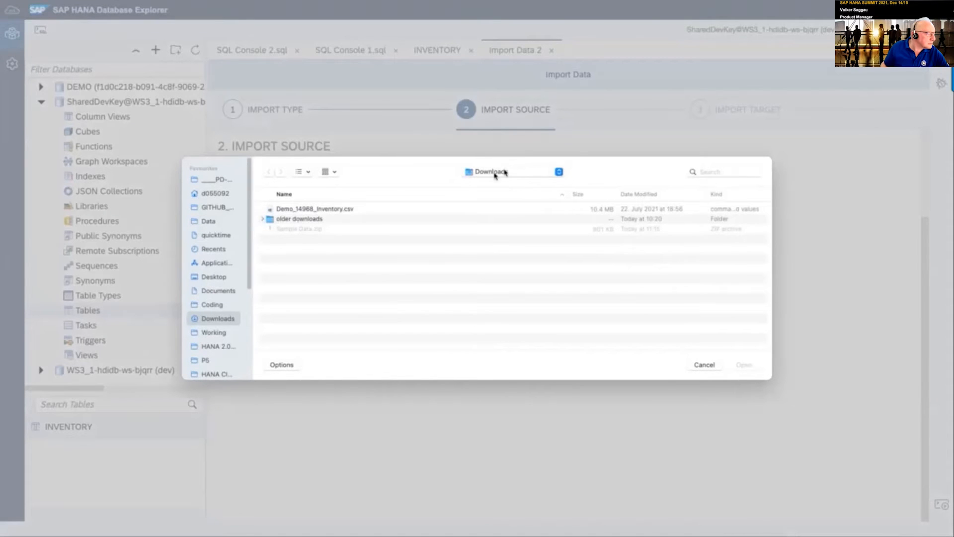
left_click(326, 210)
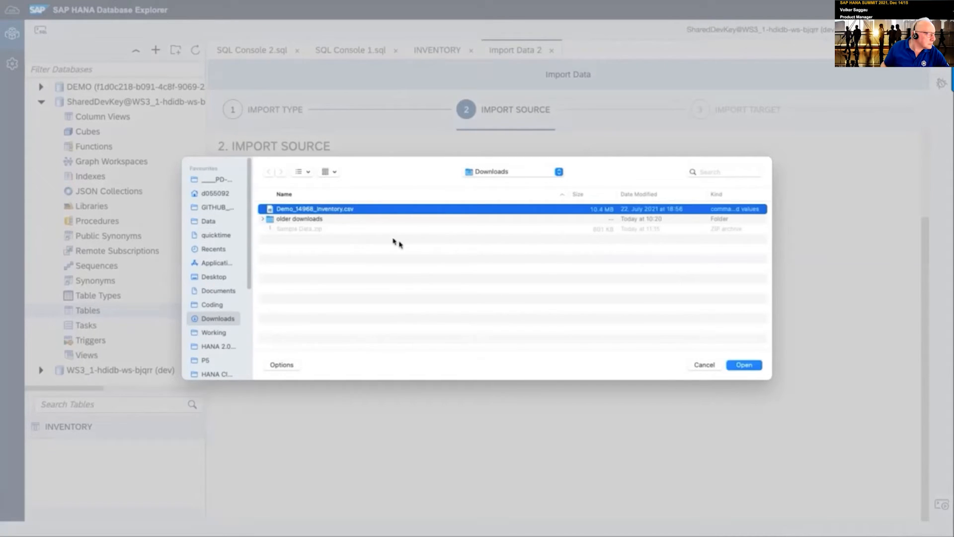
left_click(740, 365)
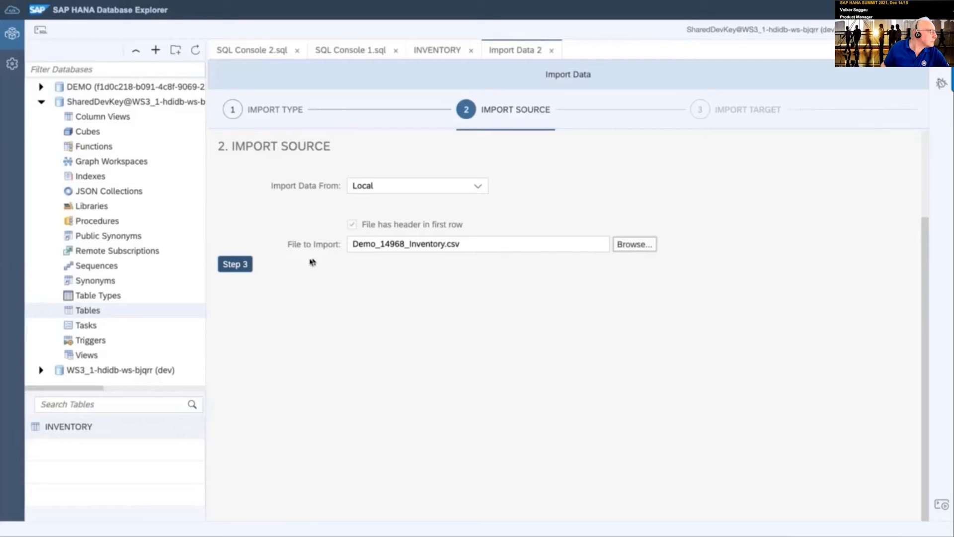
left_click(245, 264)
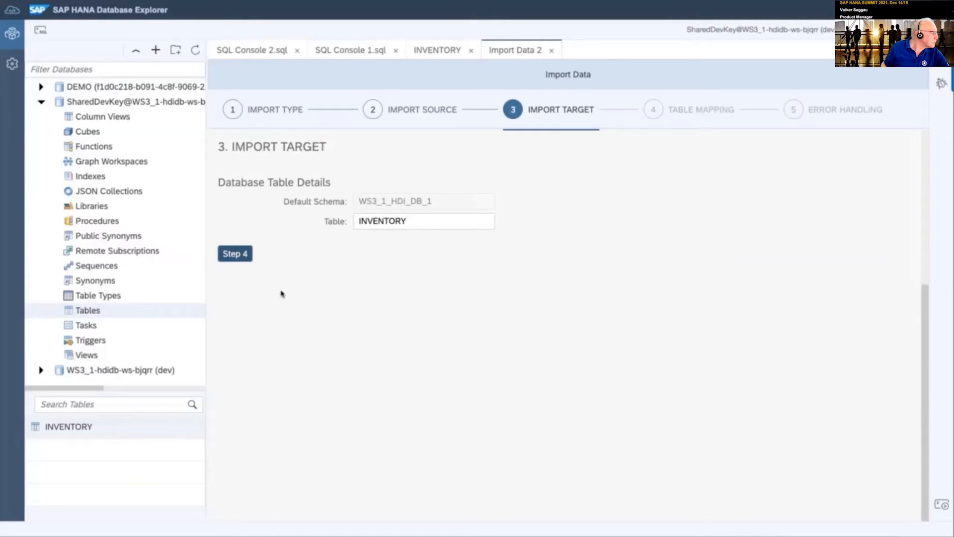
Review the INVENTORY column mapping, keep 'Save all successful rows', and reach the Import Summary
left_click(233, 254)
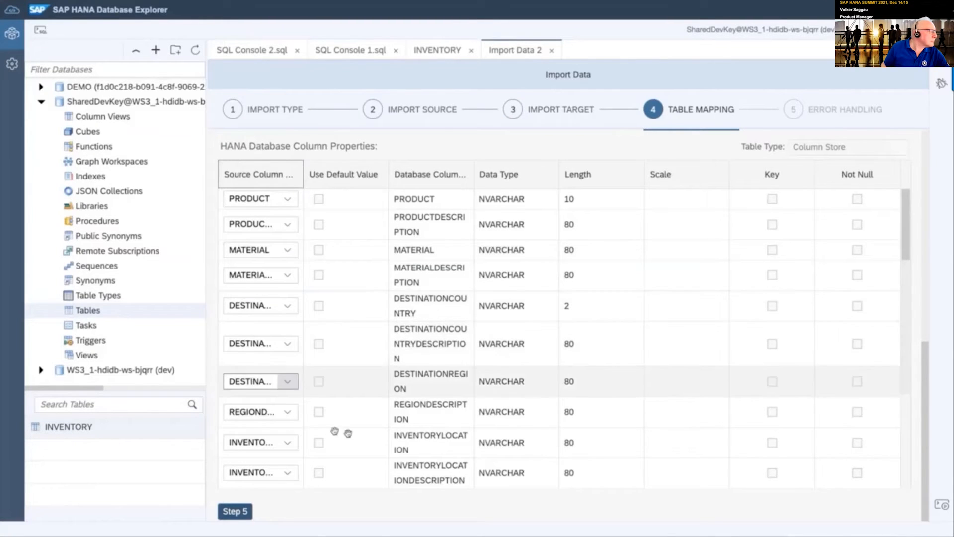
scroll(364, 435, "up", 1)
scroll(365, 434, "down", 4)
scroll(366, 435, "down", 8)
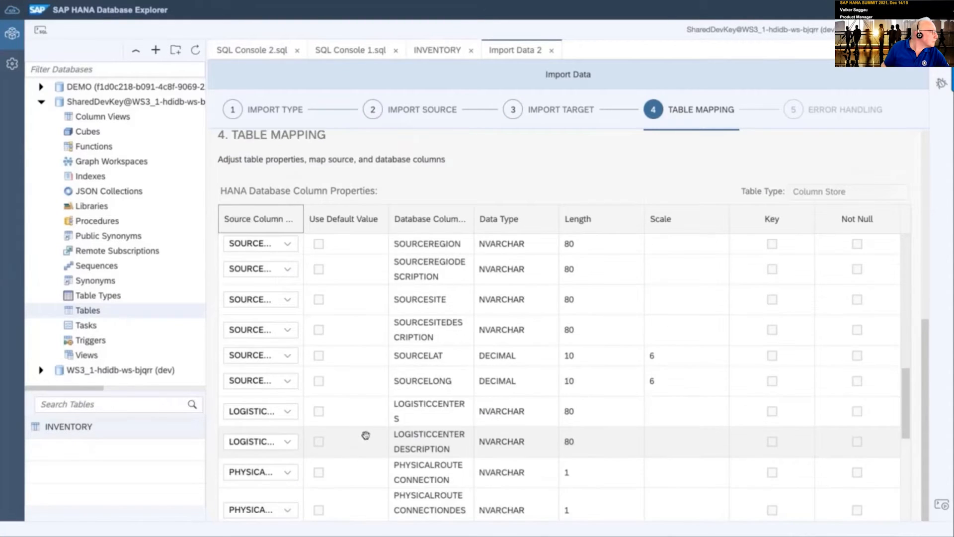
scroll(366, 435, "up", 8)
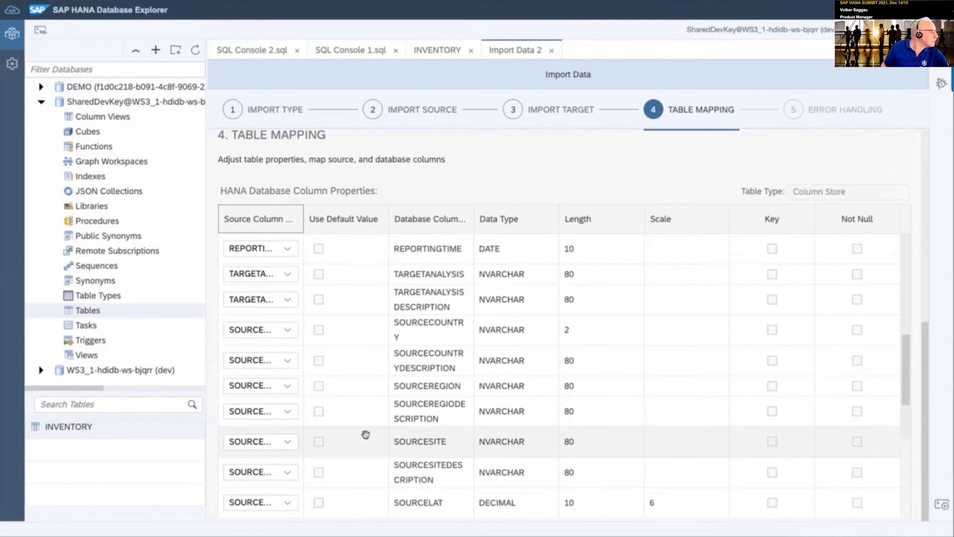
scroll(370, 422, "down", 4)
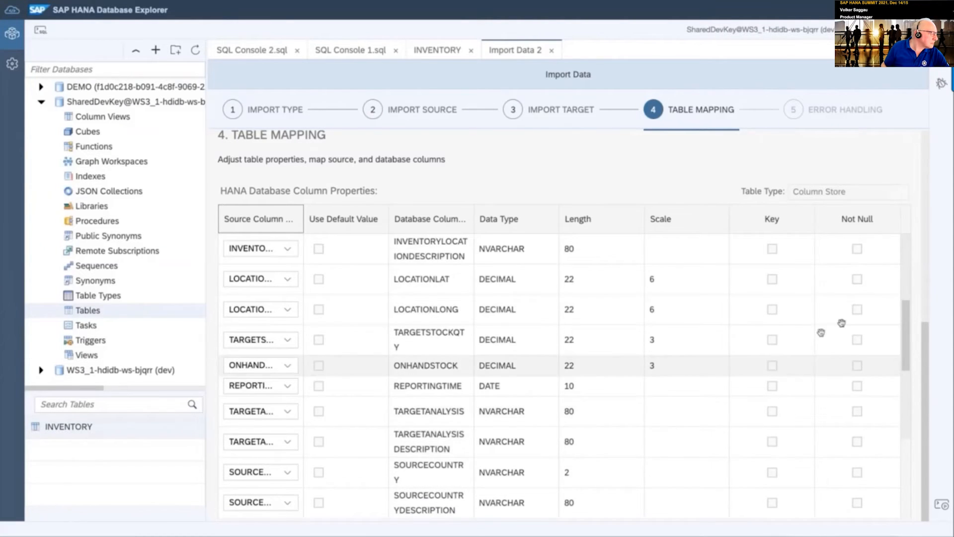
left_click_drag(906, 353, 926, 530)
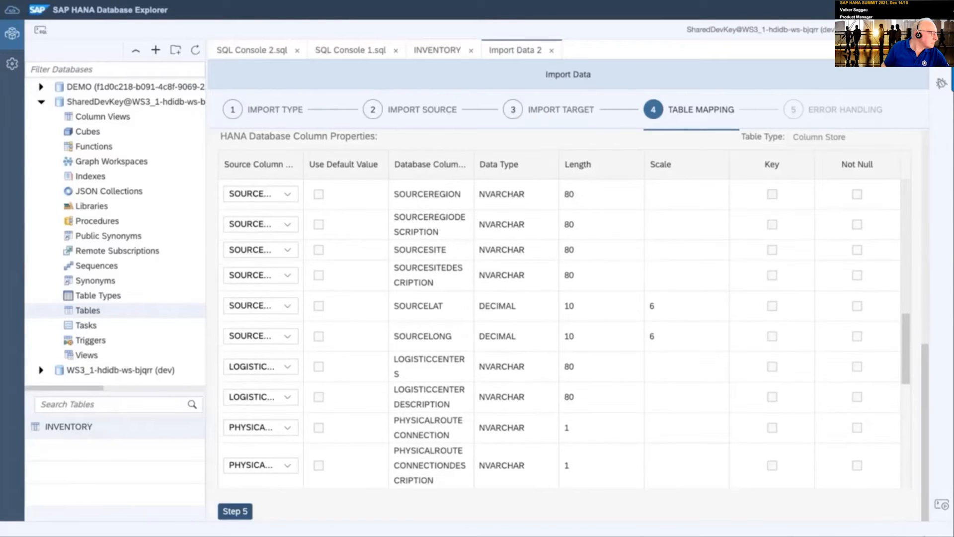
left_click(237, 514)
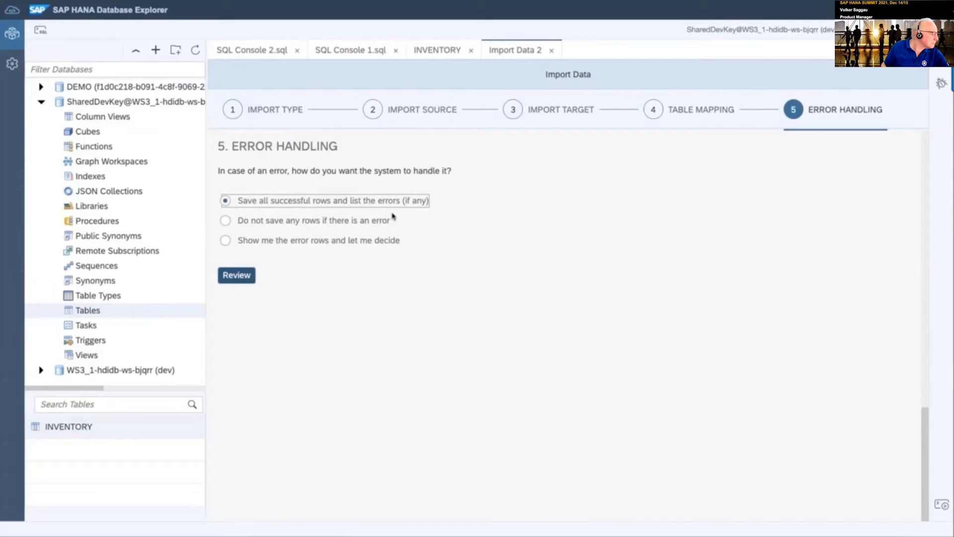
left_click(235, 275)
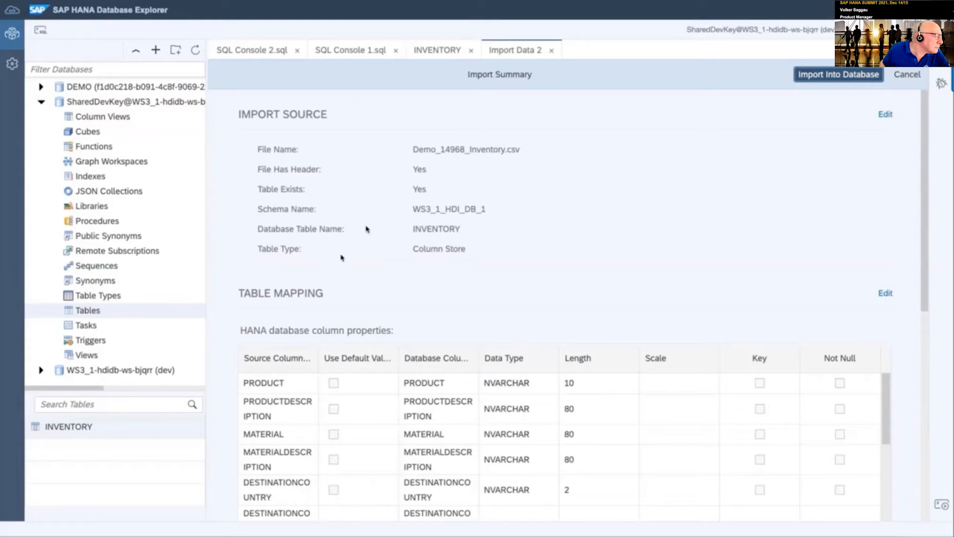
Import the CSV into WS3_1_HDI_DB_1.INVENTORY, getting 44006 records and 0 errors
left_click(824, 75)
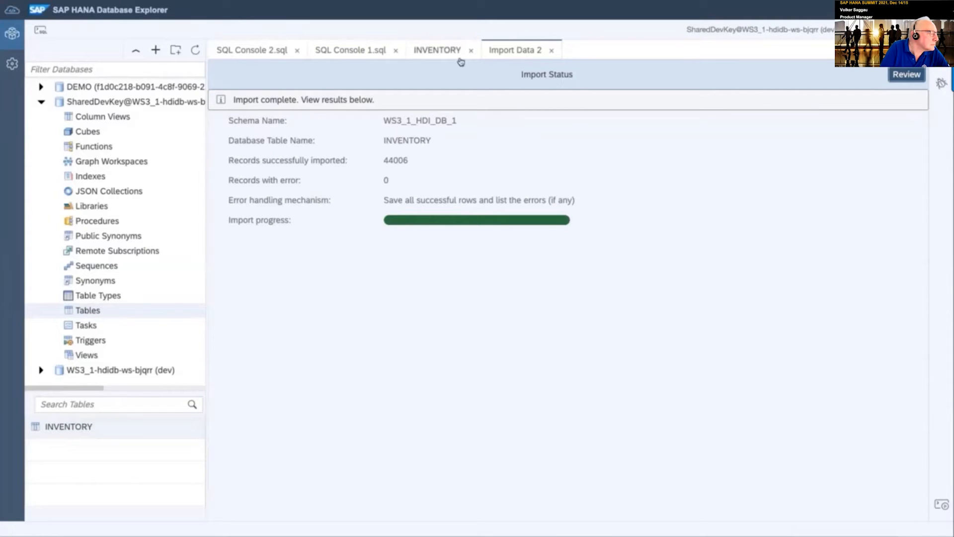
Open the INVENTORY table's data and switch to its Analysis view
left_click(444, 46)
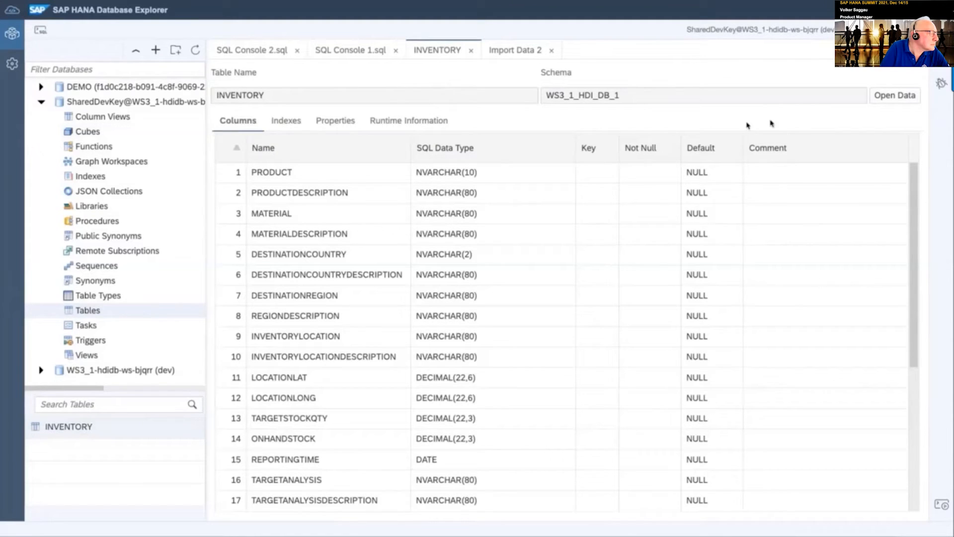
left_click(896, 96)
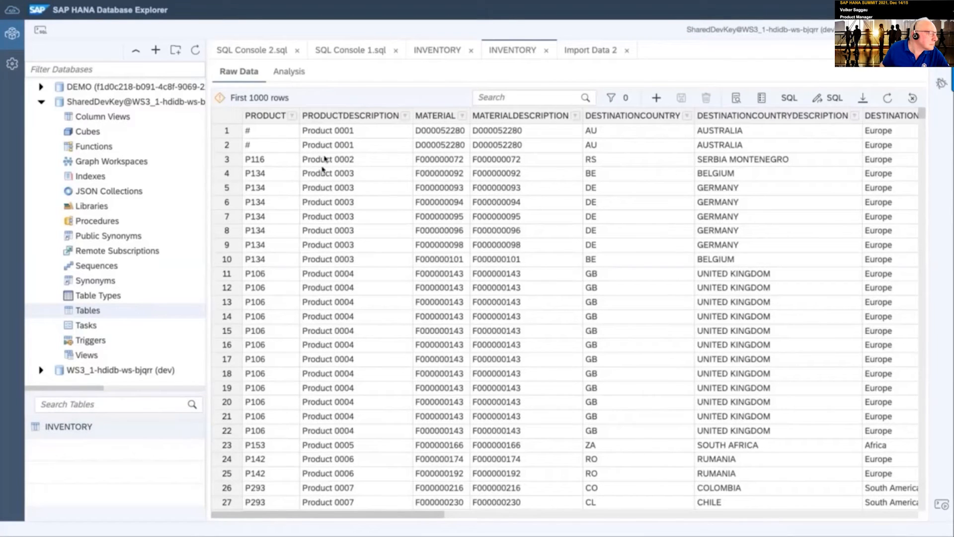
left_click(291, 73)
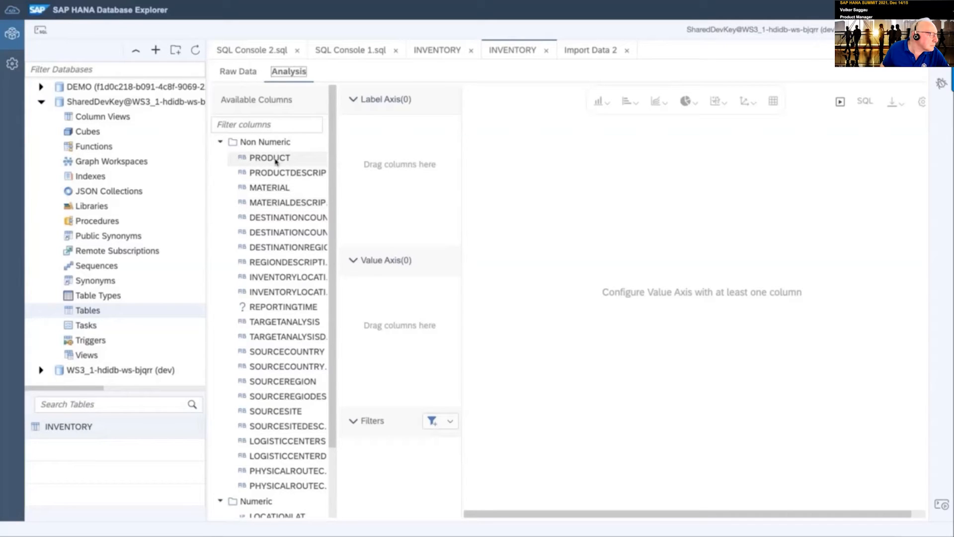
Chart the PRODUCT count by REGIONDESCRIPTION and display the chart's generated SQL query
left_click(253, 159)
left_click_drag(253, 160, 391, 334)
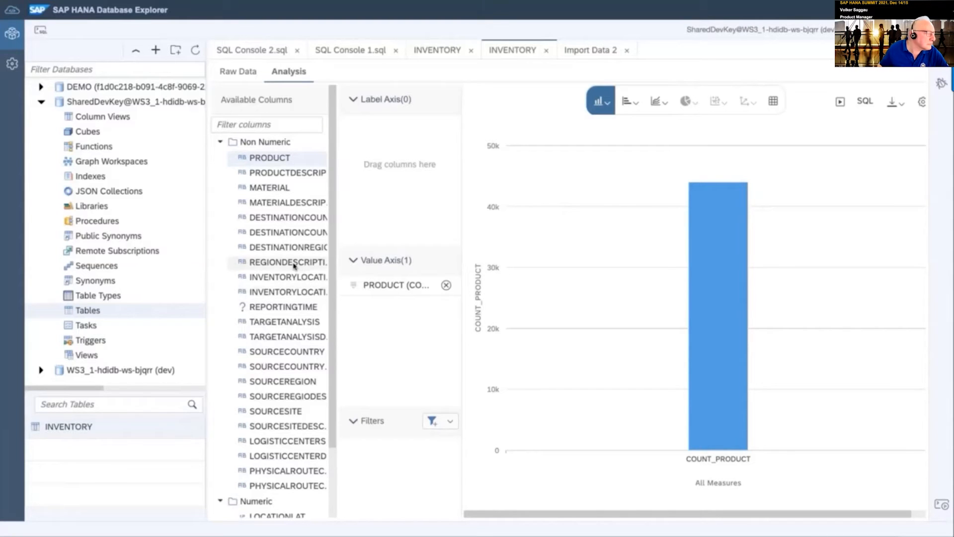
left_click_drag(271, 262, 403, 169)
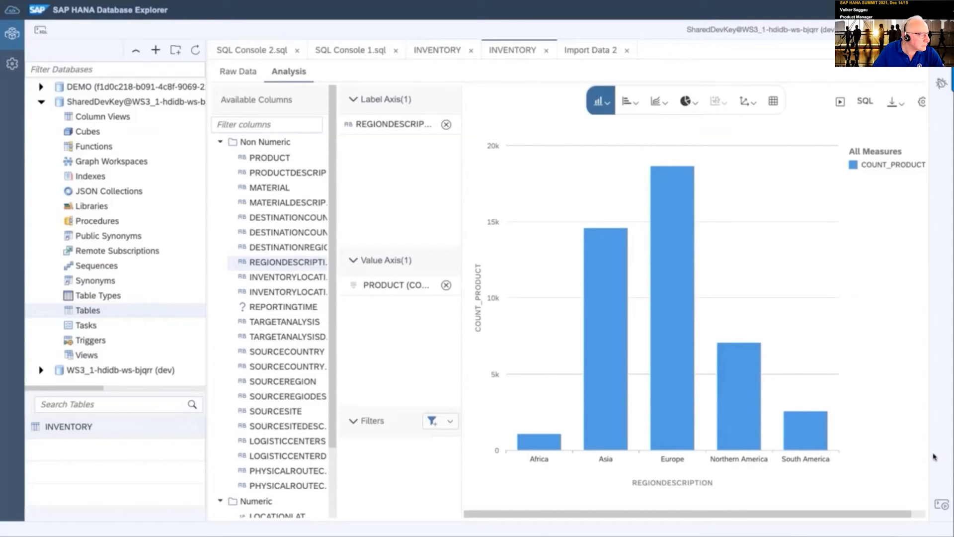
left_click(861, 102)
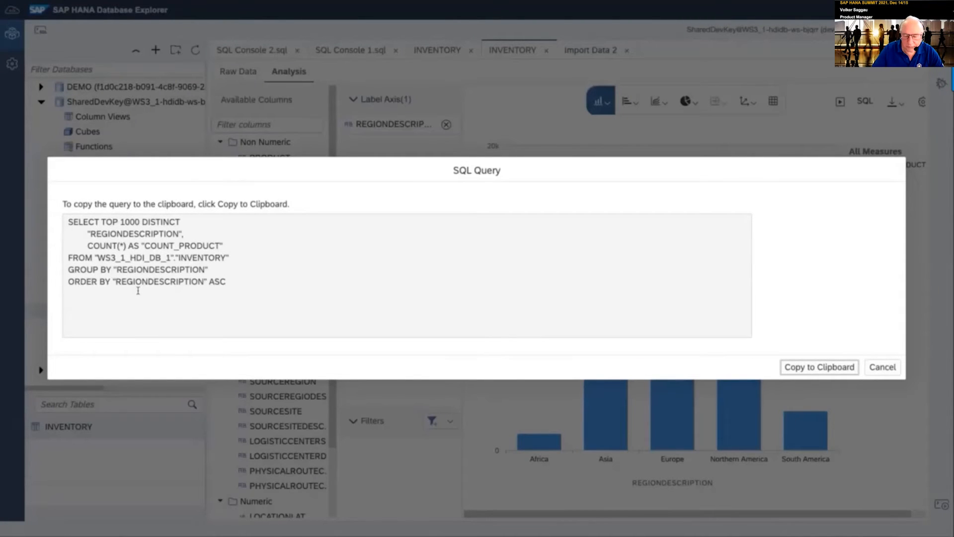
Cancel the SQL Query dialog to return to the region chart
left_click(877, 373)
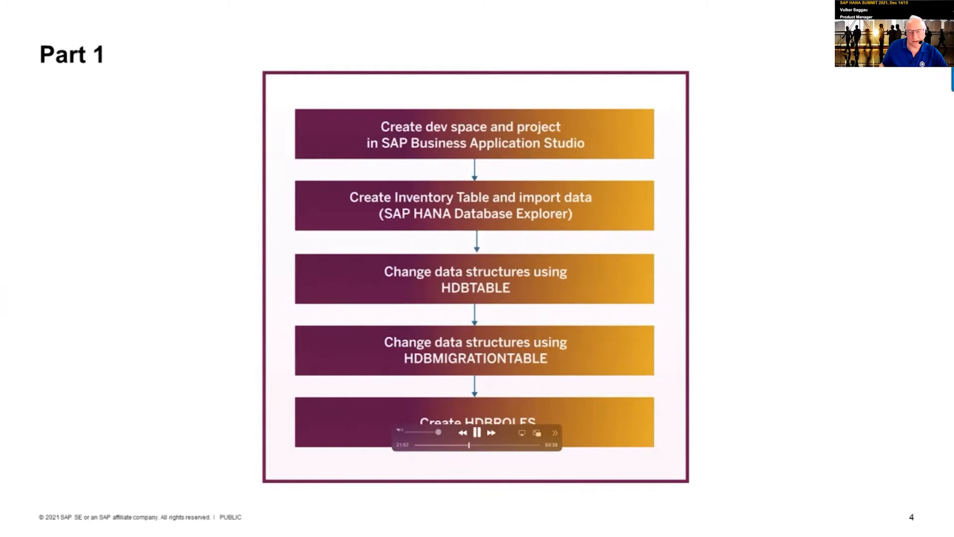
Switch to the 'TechEd Dat260 Part1' desktop space showing Business Application Studio
key("ctrl+Up")
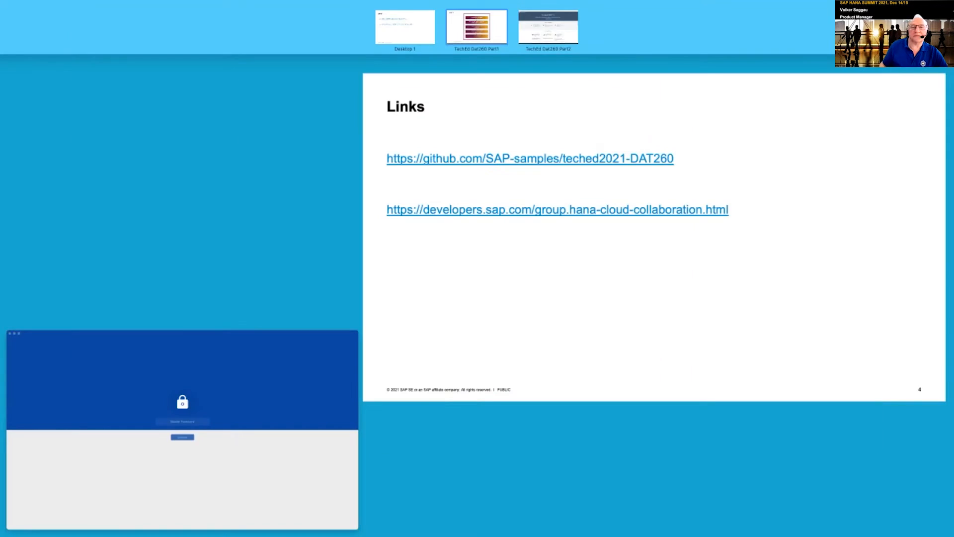
left_click(477, 28)
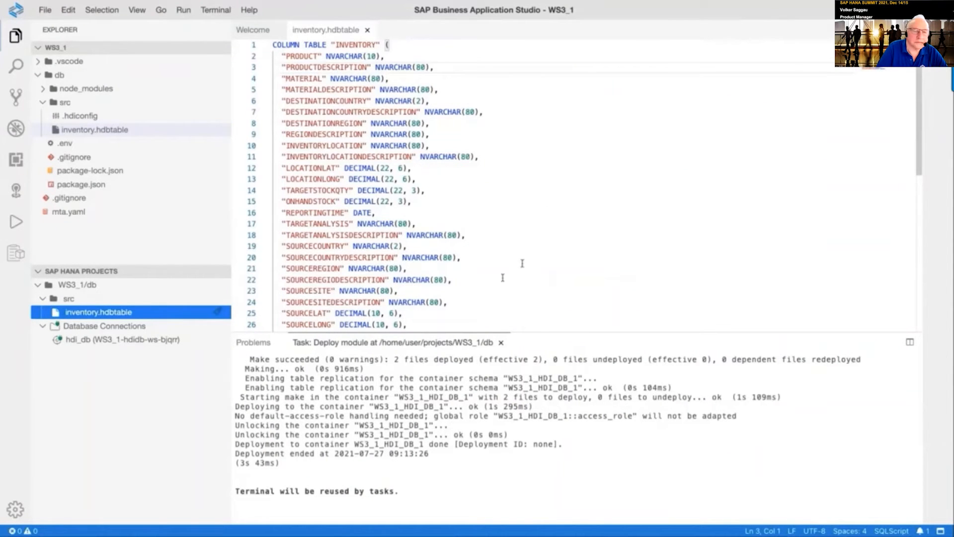
Paste the ADDITIONALATTRIBUTESTRING and ADDITIONALATTRIBUTESTRINGNN column lines before the closing parenthesis, fixing indentation
scroll(529, 256, "down", 6)
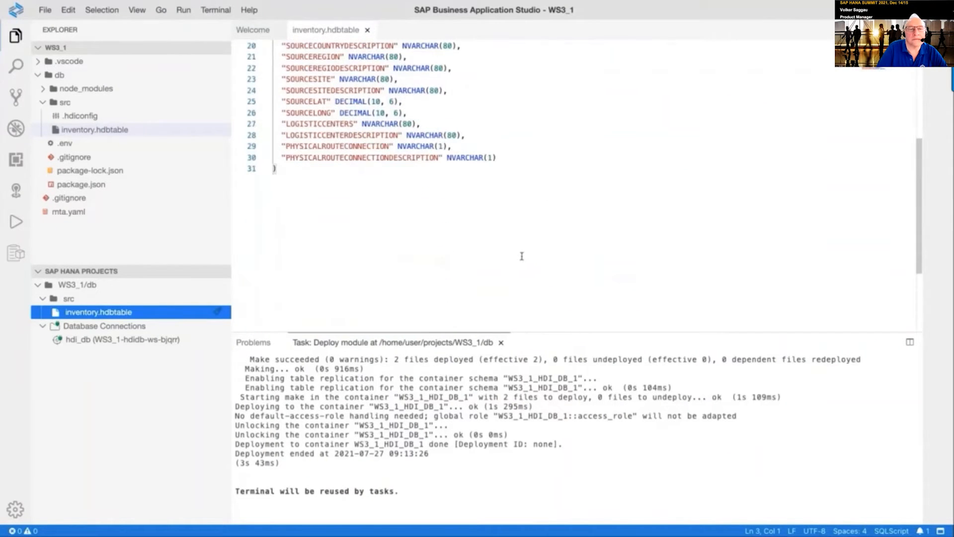
scroll(522, 256, "up", 1)
scroll(522, 256, "up", 1)
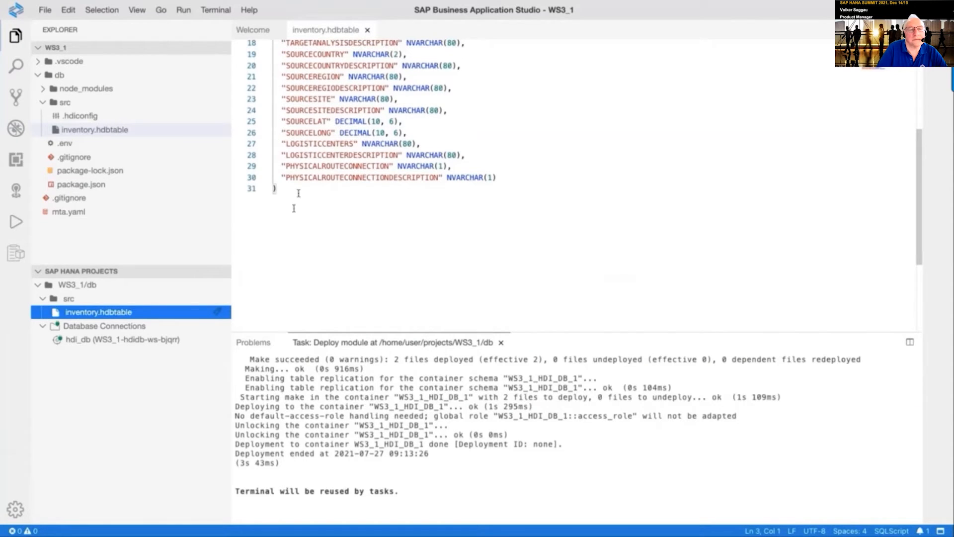
left_click(275, 187)
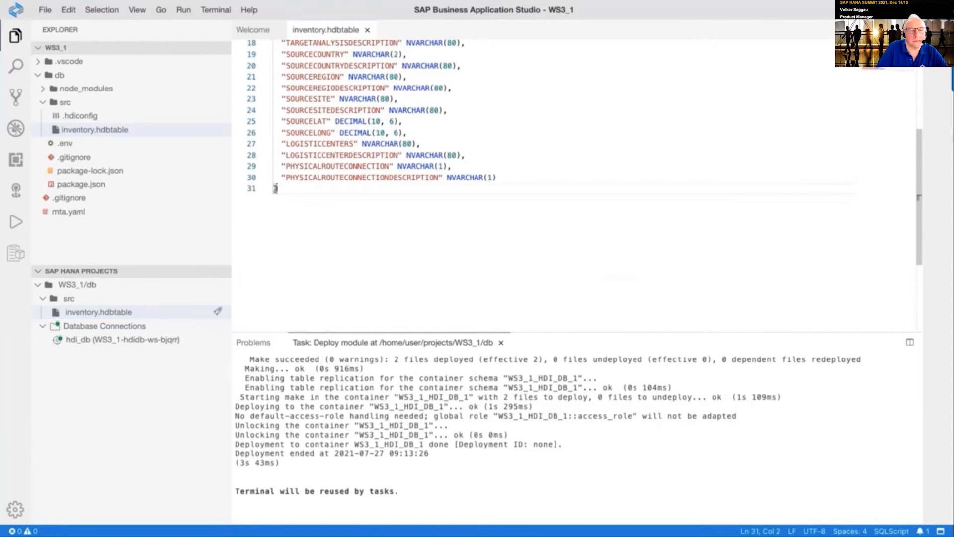
key("Left")
type("\"ADDITIONALATTRIBUTESTRING\" NVARCHAR(10), \"ADDITIONALATTRIBUTESTRINGNN\" NVARCHAR(10) NOT NULL DEFAULT 'TEST'")
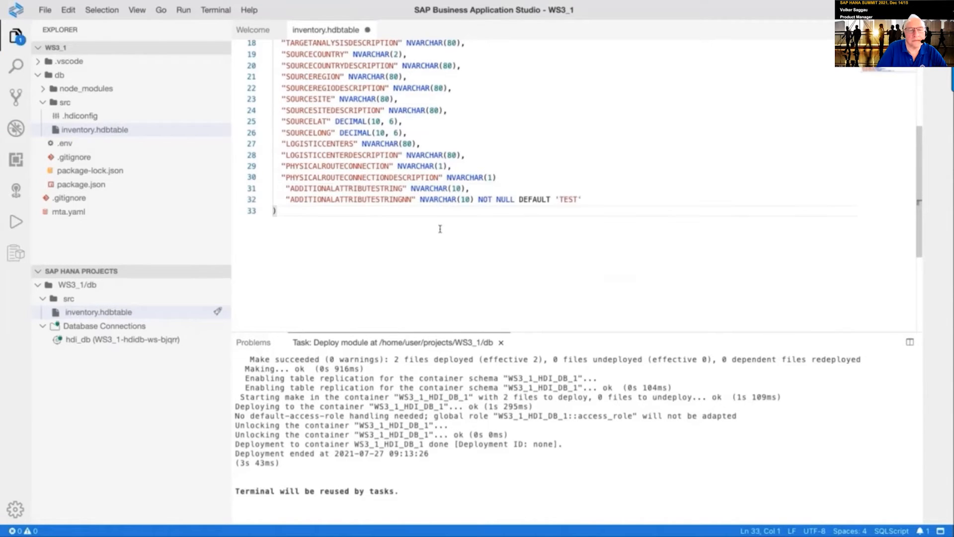
key("Delete")
key("Down")
key("Delete")
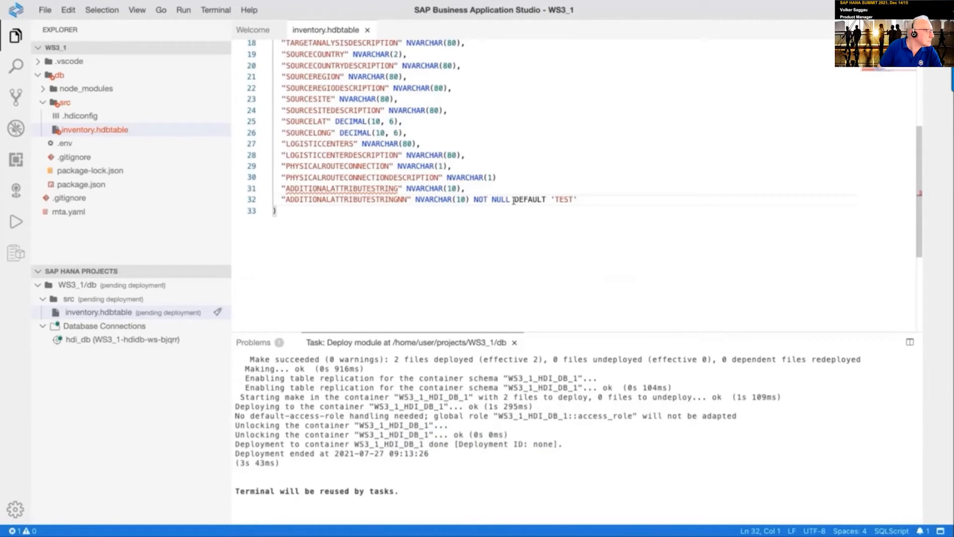
Add a comma after the PHYSICALROUTECONNECTIONDESCRIPTION line and enlarge the output panel
left_click(496, 178)
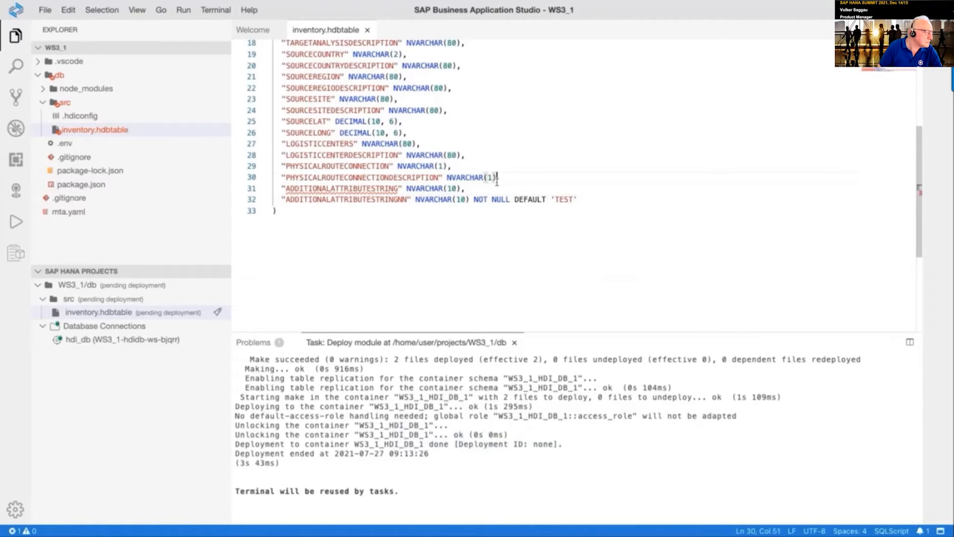
type(",")
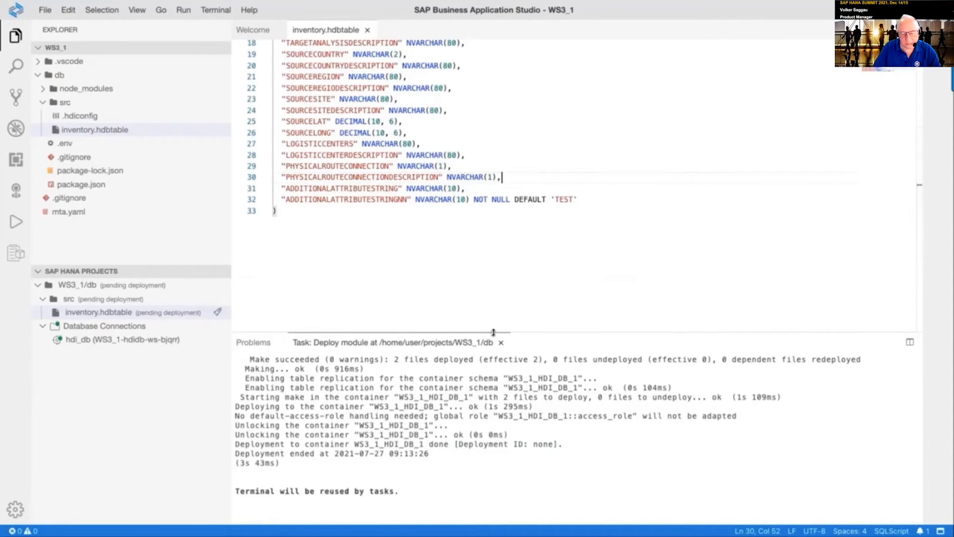
left_click_drag(493, 332, 500, 134)
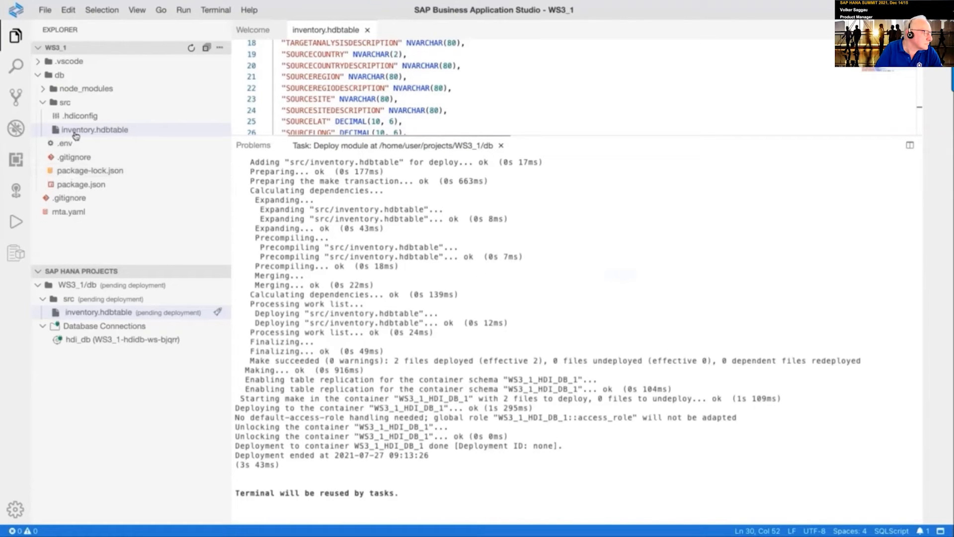
Redeploy inventory.hdbtable and highlight the output lines reporting the table migration and data copy
left_click(218, 315)
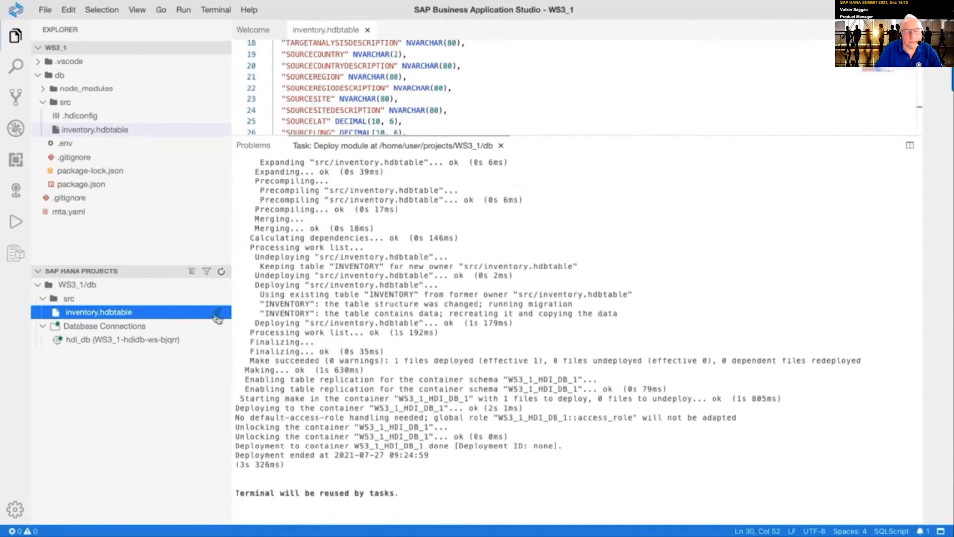
scroll(432, 399, "up", 1)
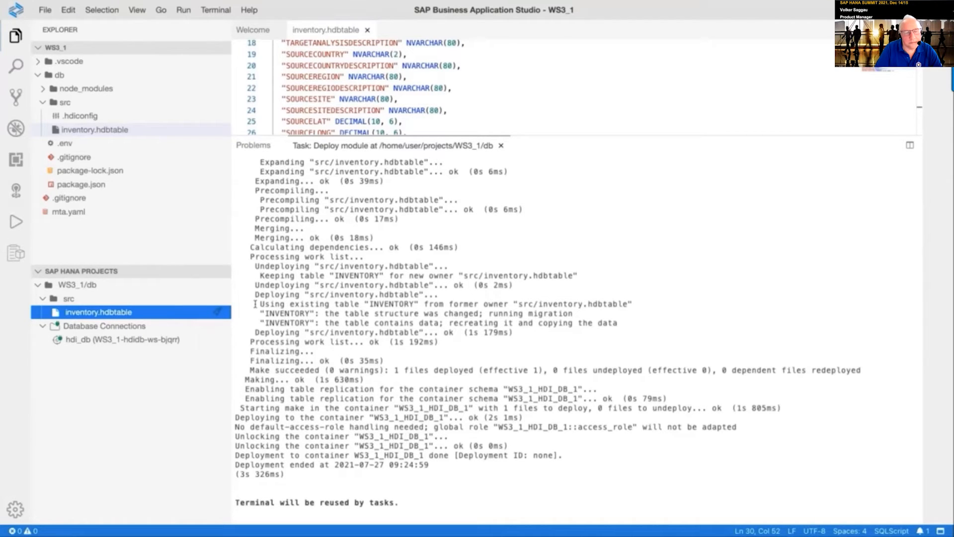
left_click_drag(255, 305, 646, 317)
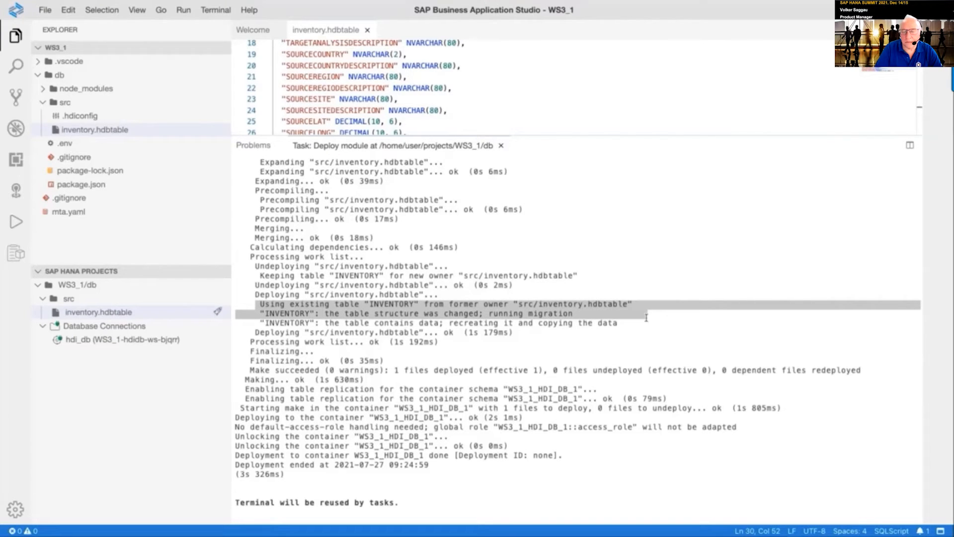
left_click_drag(647, 318, 642, 332)
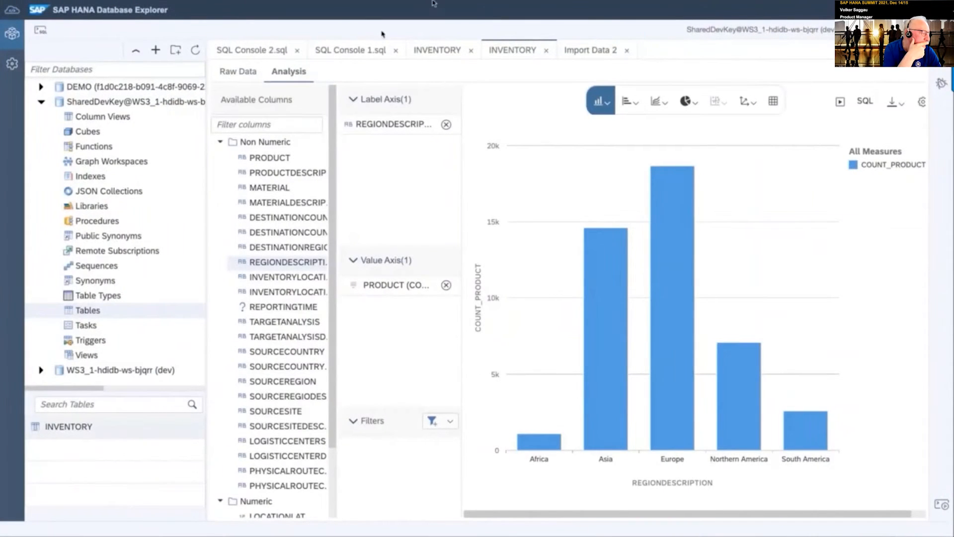
Close the old import and INVENTORY tabs and refresh the Tables catalog
left_click(629, 50)
left_click(546, 51)
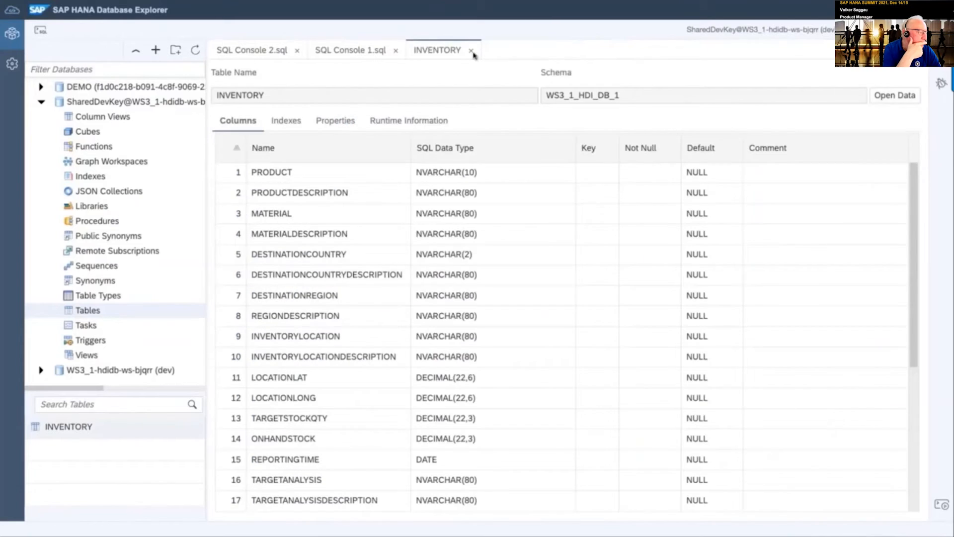
left_click(471, 50)
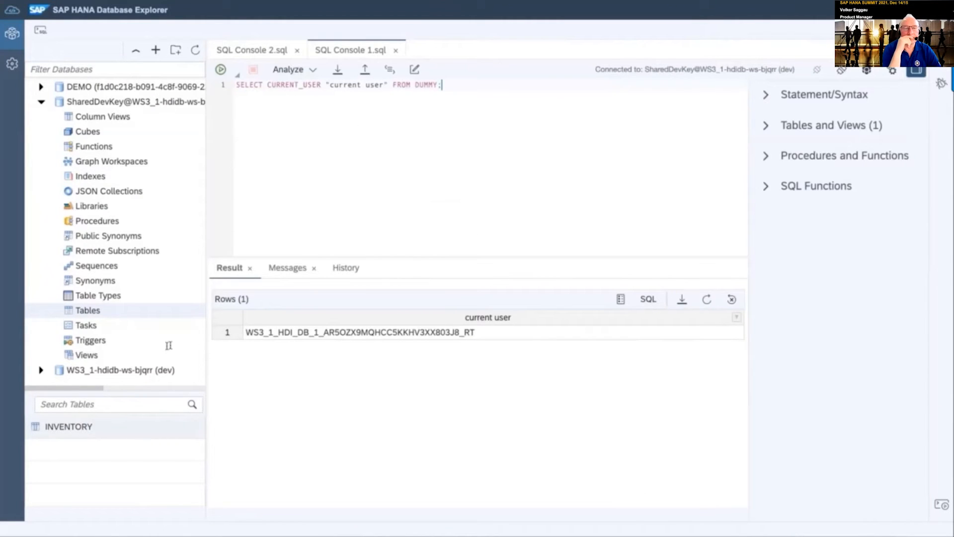
right_click(96, 314)
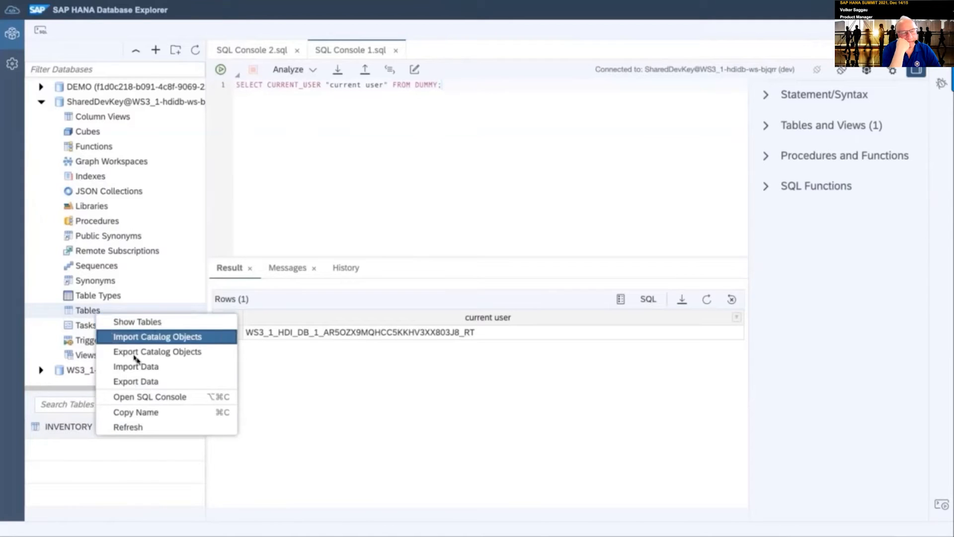
left_click(165, 426)
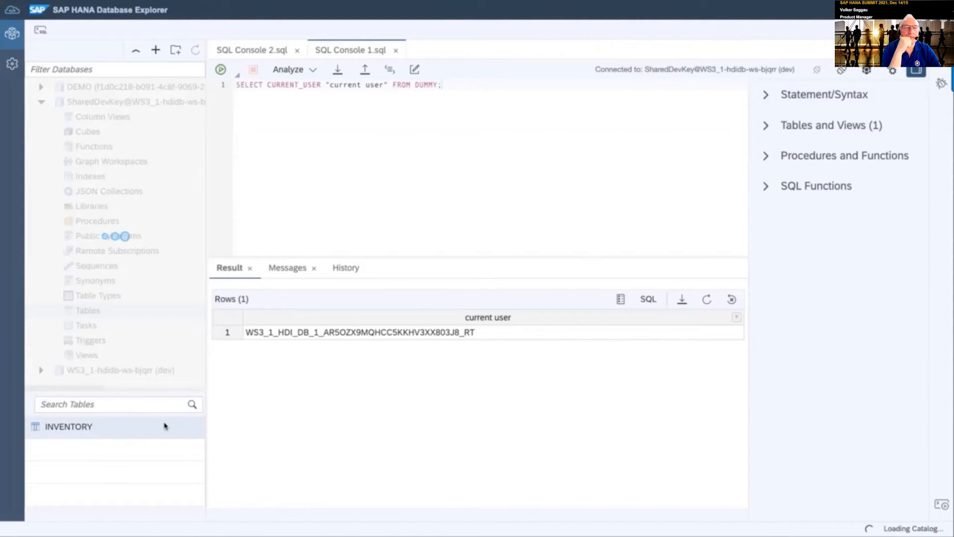
Check that INVENTORY now lists 31 columns including the two new ones, then view its data
left_click(147, 428)
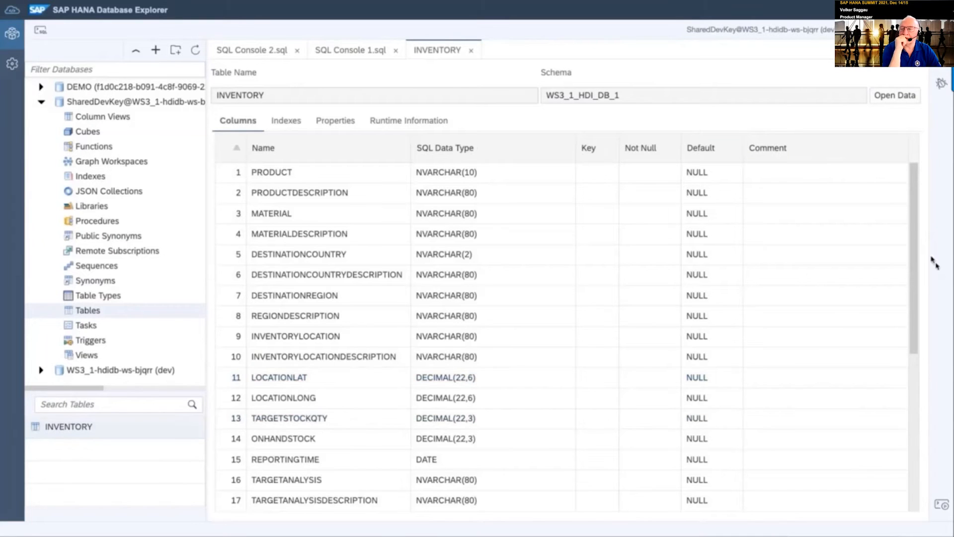
left_click_drag(915, 250, 908, 422)
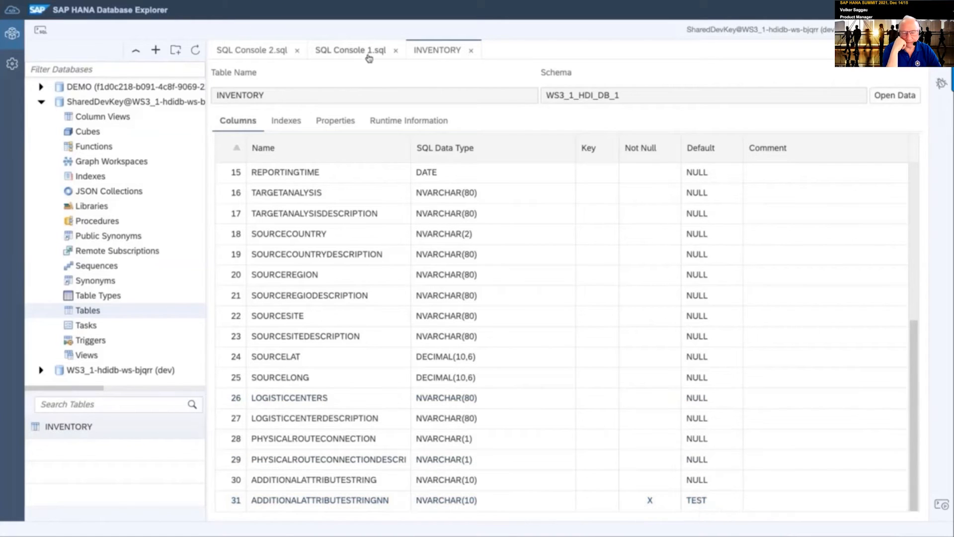
left_click(912, 99)
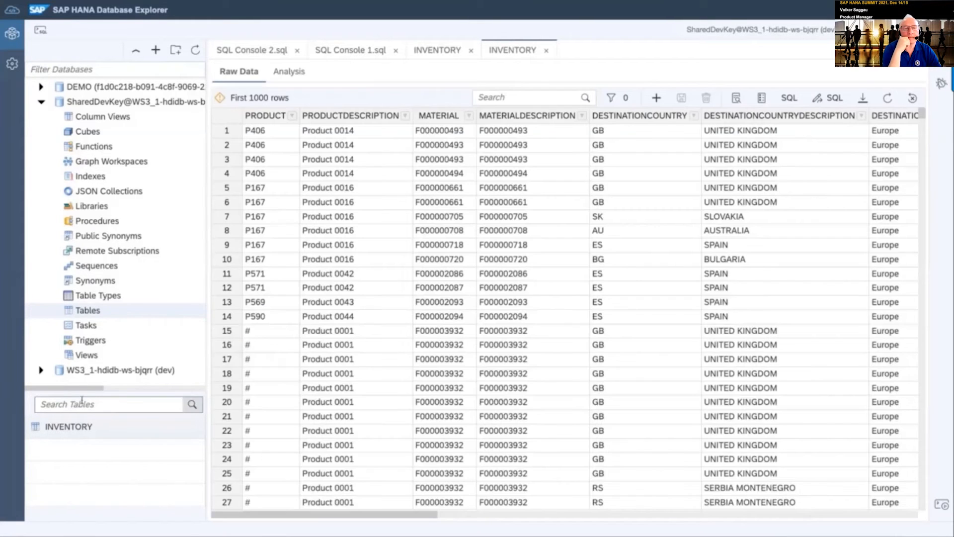
Build an analysis chart counting ADDITIONALATTRIBUTESTRINGNN as the value, labelled by REGIONDESCRIPTION
left_click(293, 75)
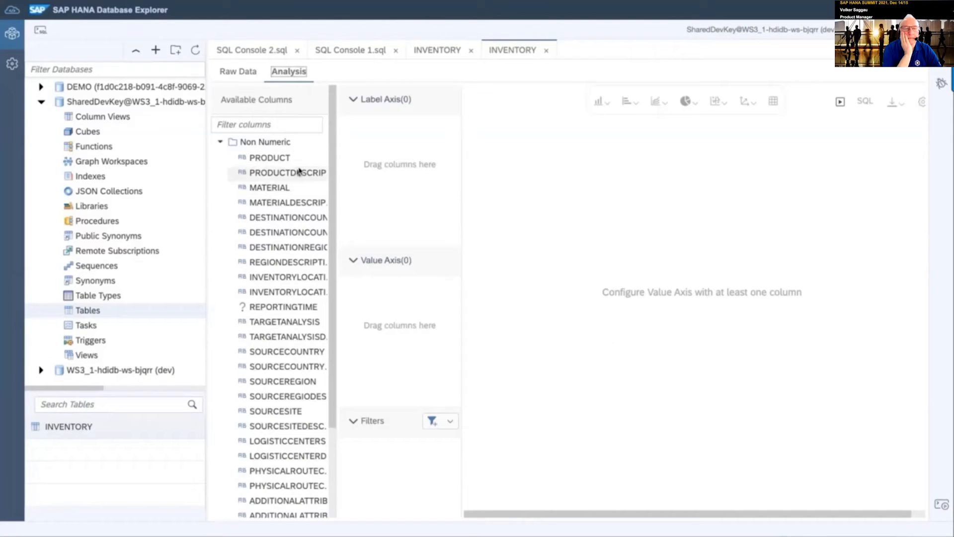
scroll(322, 233, "down", 3)
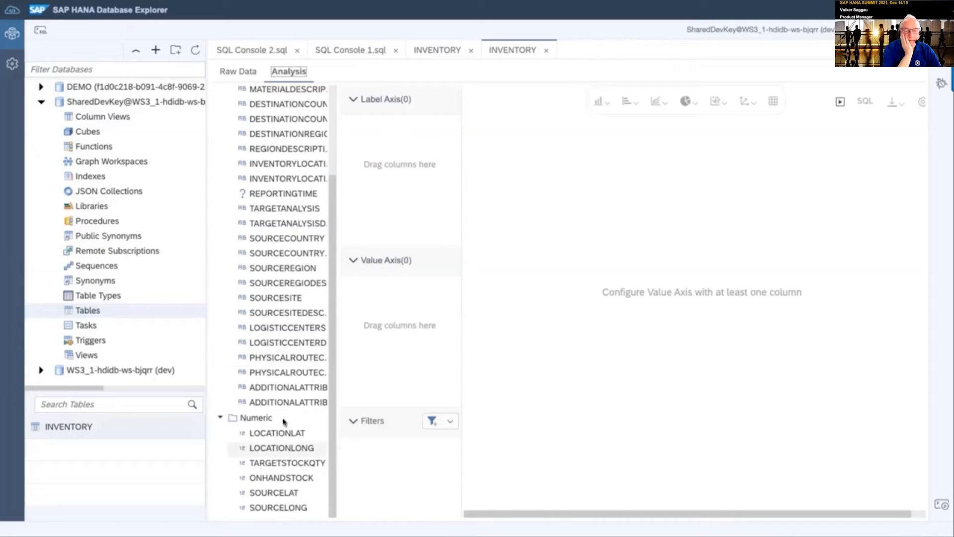
left_click_drag(285, 402, 403, 330)
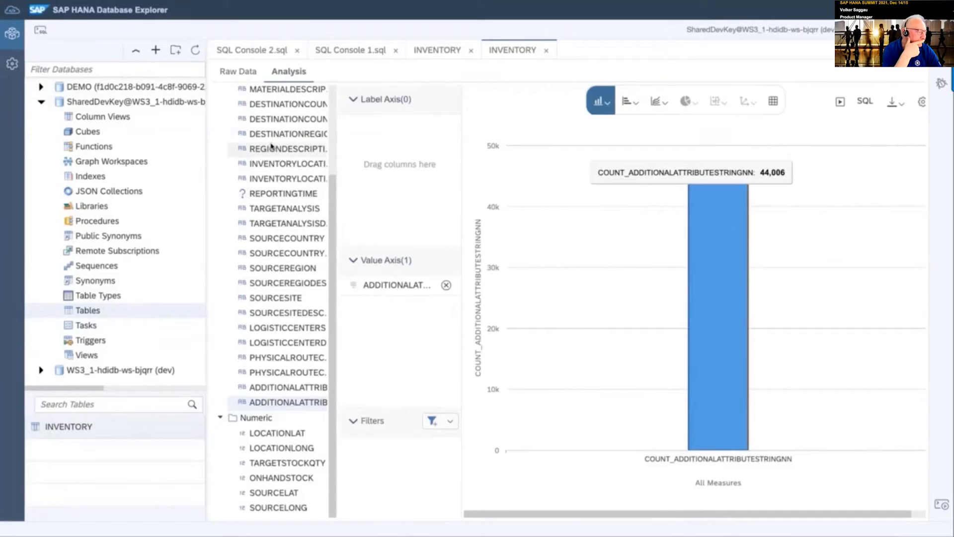
left_click_drag(272, 146, 395, 175)
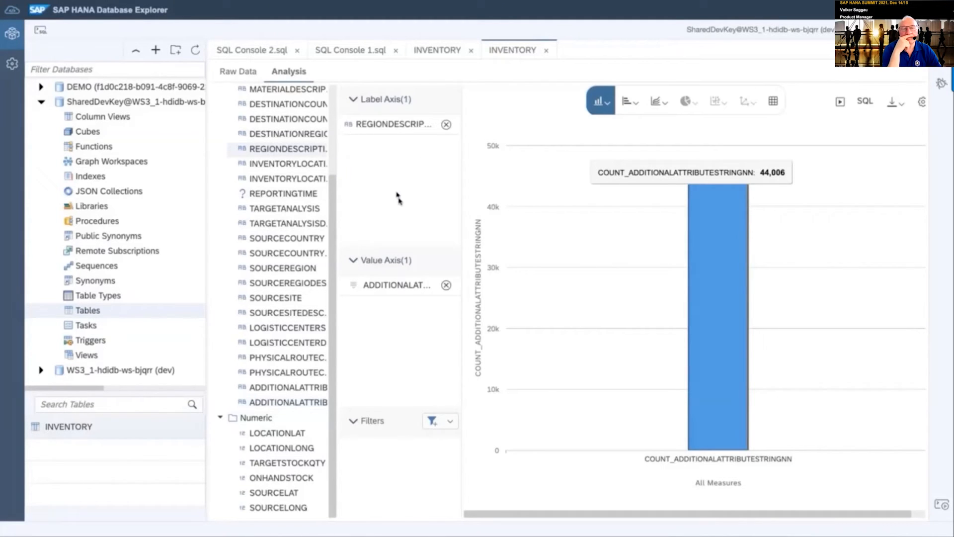
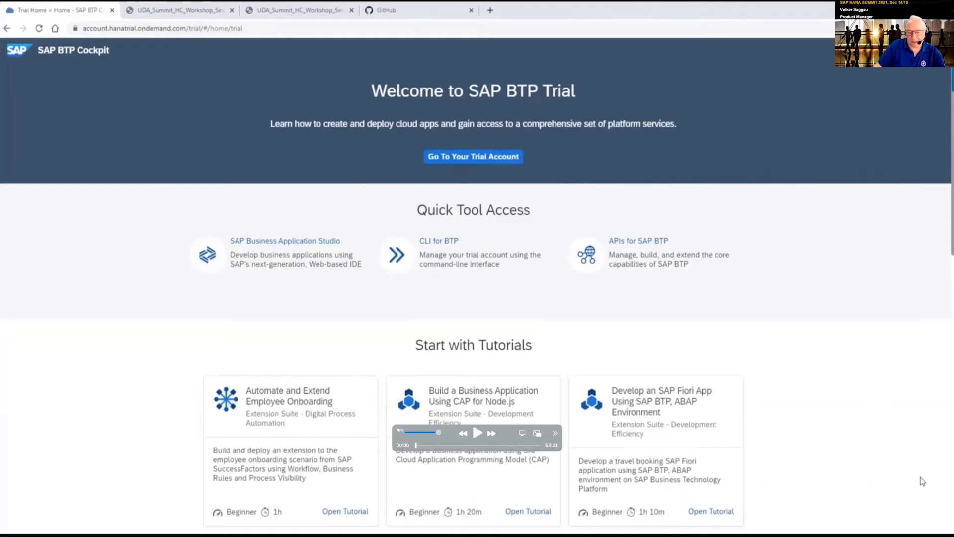
Go from the welcome page into the trial global account's Account Explorer
key("space")
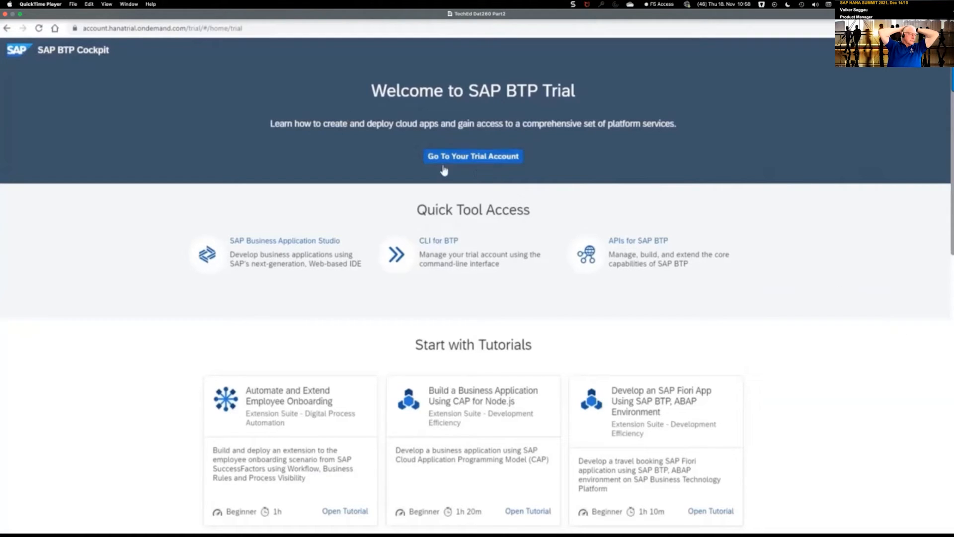
left_click(470, 158)
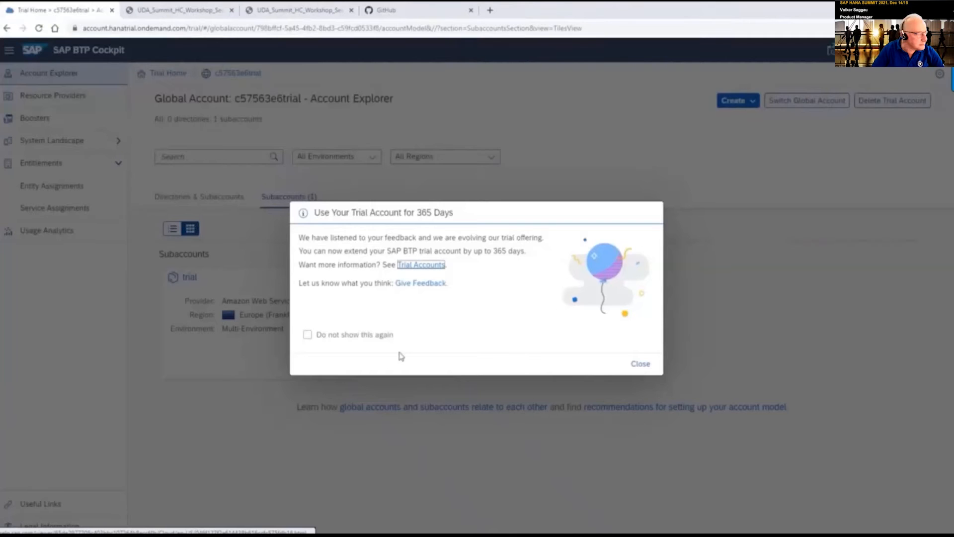
Dismiss the 365-day trial notice permanently and list the trial subaccount's Cloud Foundry spaces
left_click(308, 334)
left_click(640, 363)
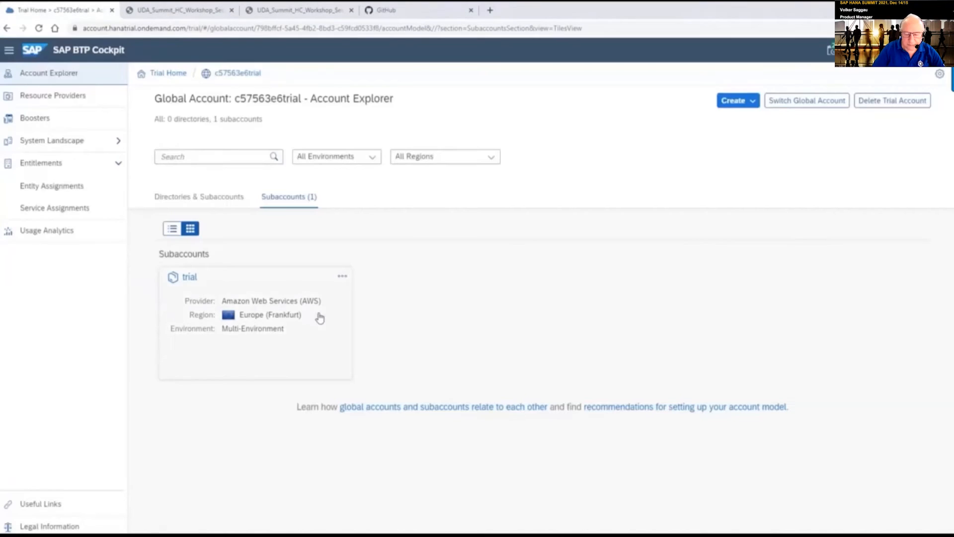
left_click(190, 277)
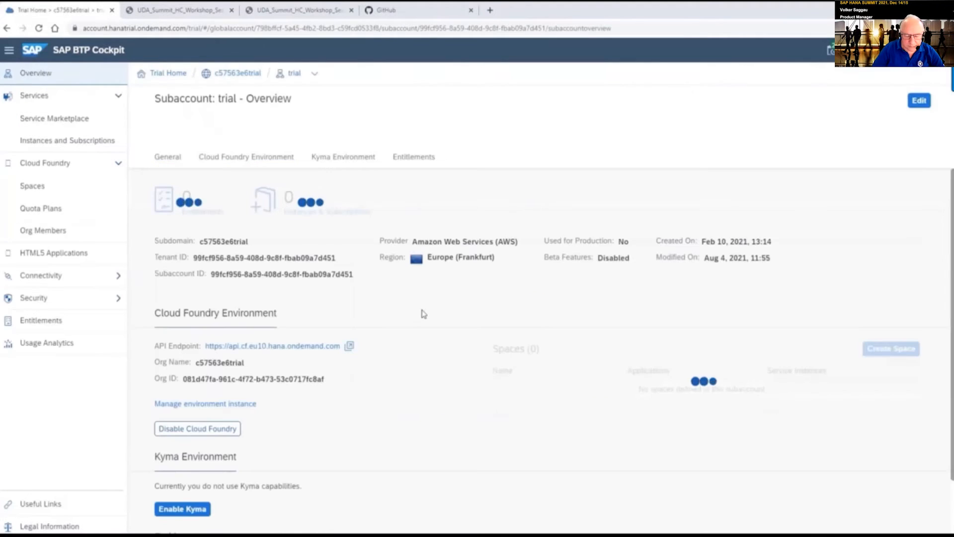
left_click(39, 188)
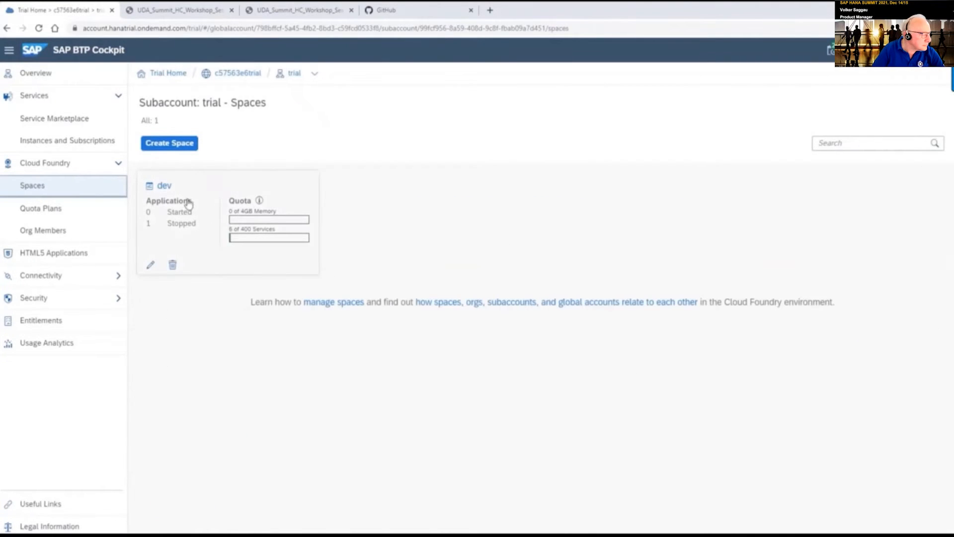
In the dev space's SAP HANA Cloud instances, open T1 in SAP HANA Cloud Central
left_click(163, 186)
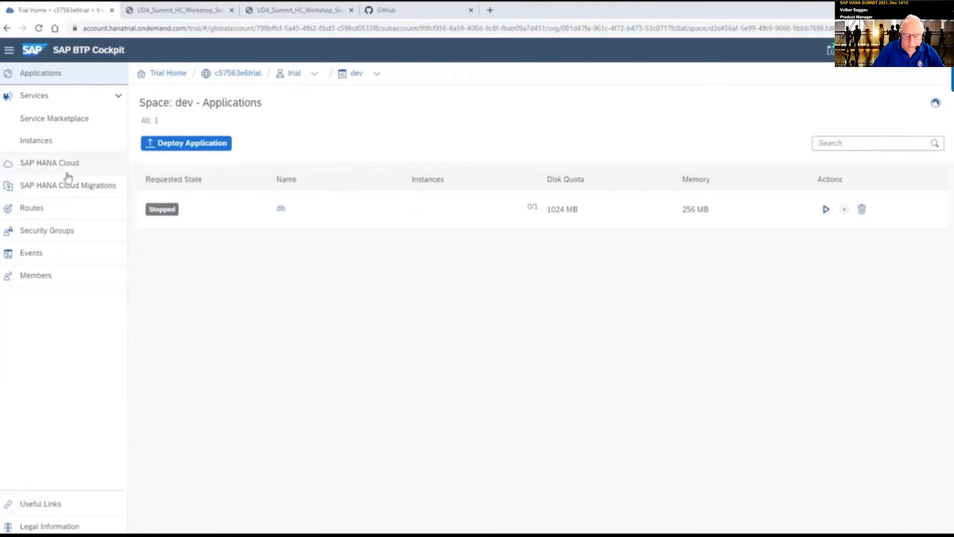
left_click(63, 171)
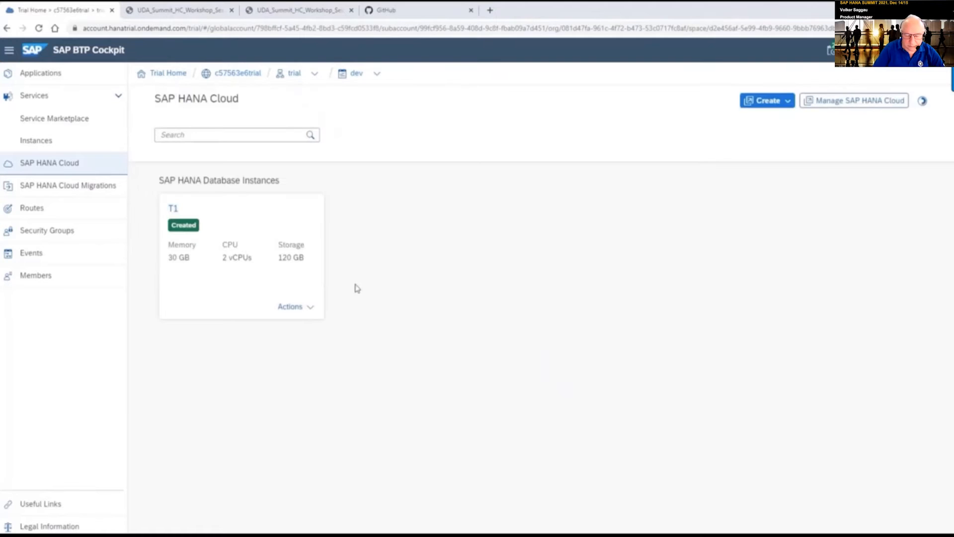
left_click(308, 310)
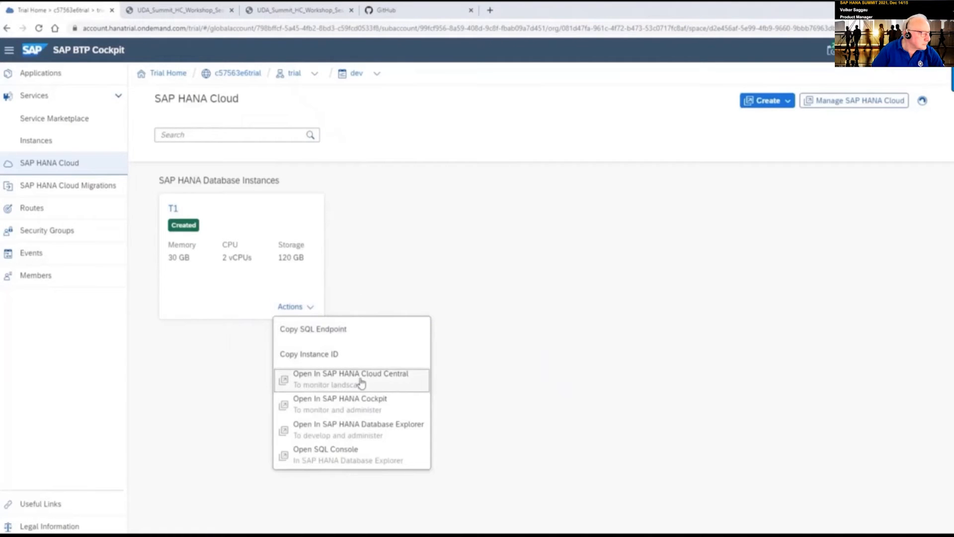
left_click(361, 383)
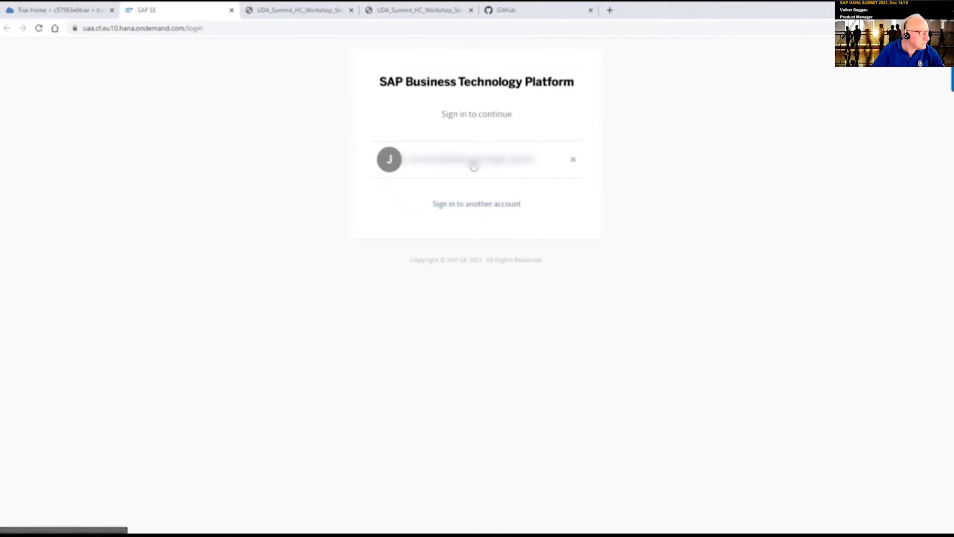
Sign in with the saved account and choose Start from T1's Actions menu
left_click(482, 164)
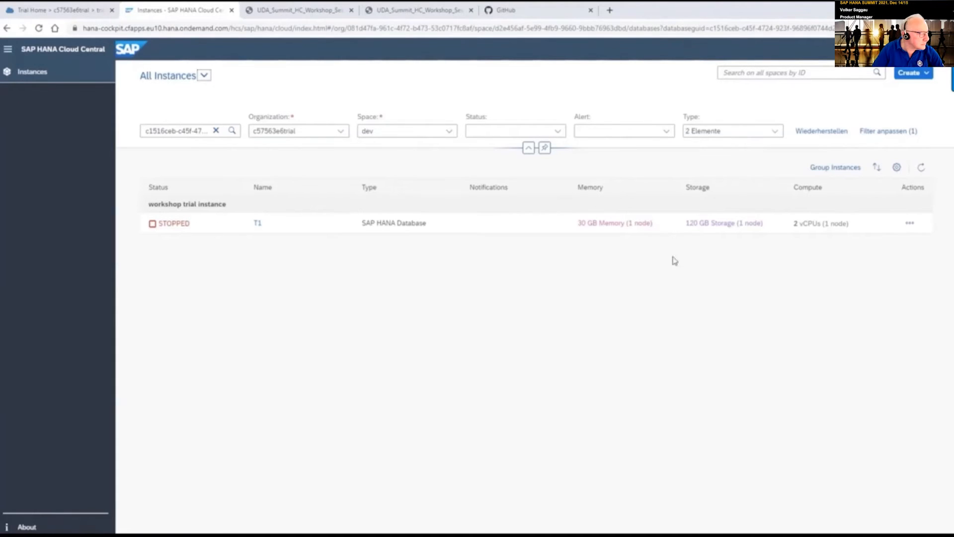
left_click(910, 223)
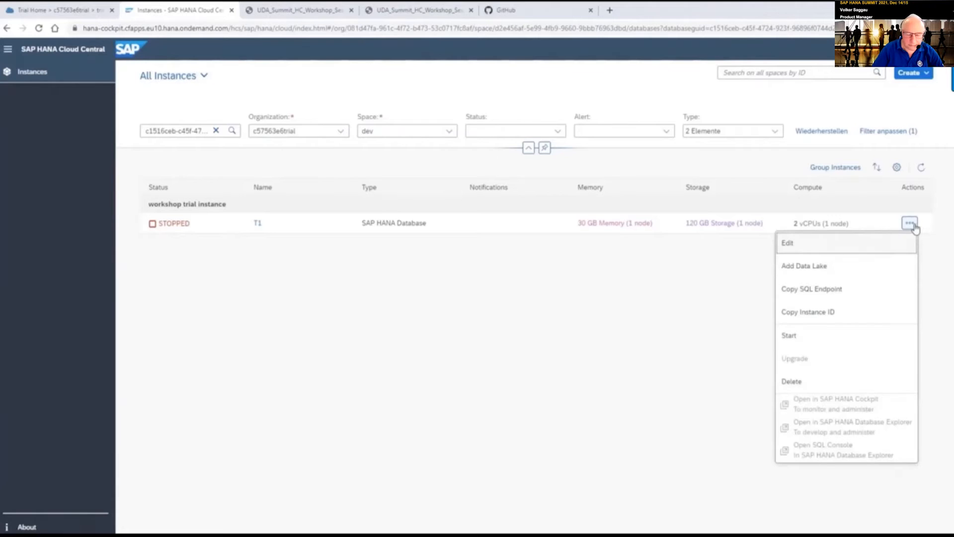
left_click(803, 343)
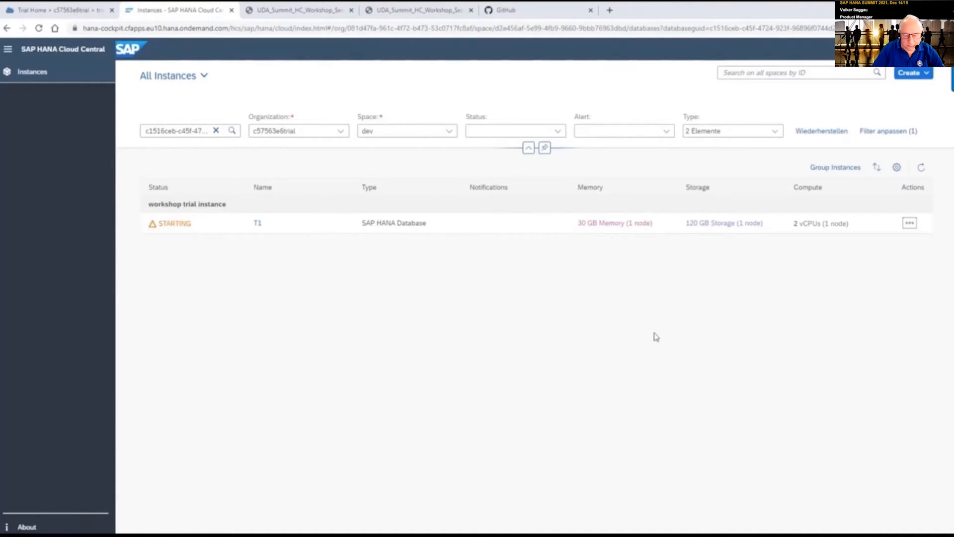
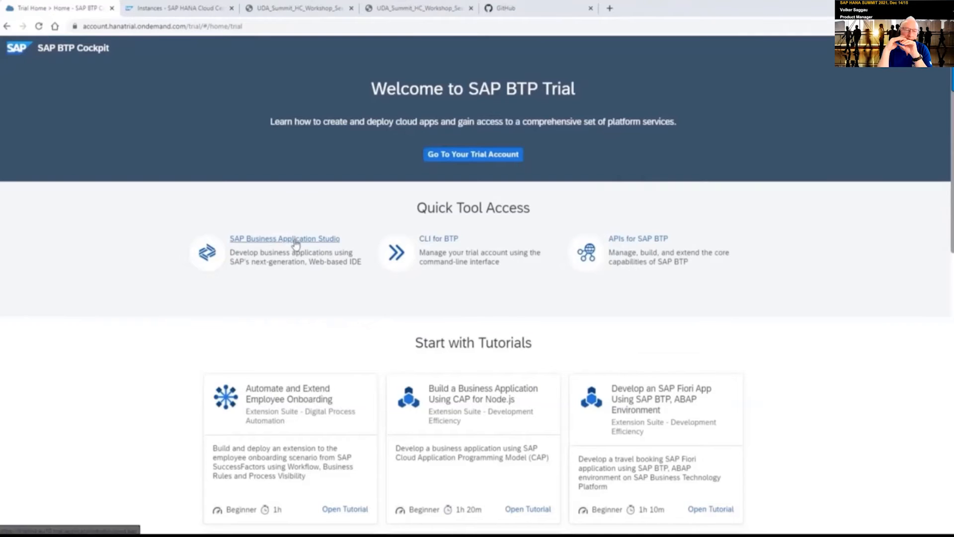
Create a SAP HANA Native Application dev space named WS3_3 in Business Application Studio
left_click(295, 239)
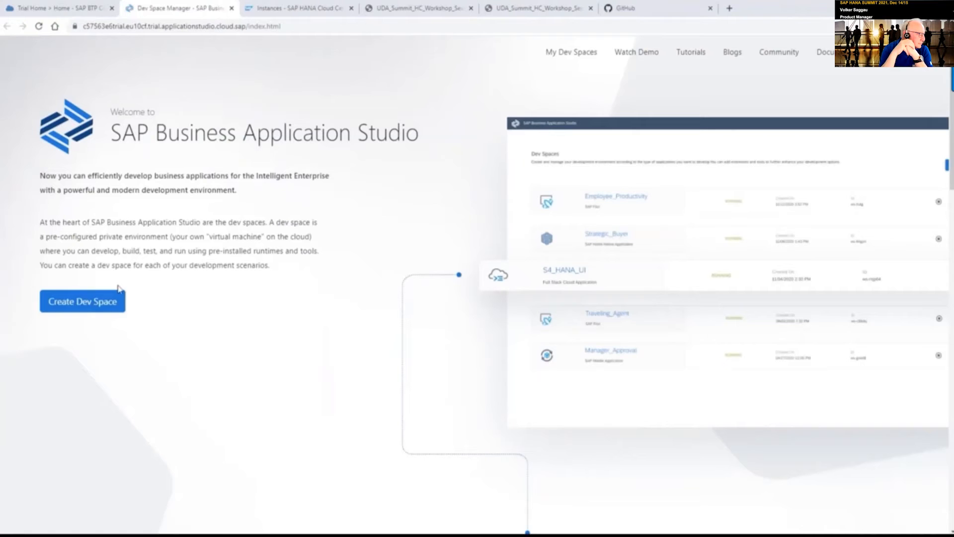
left_click(98, 306)
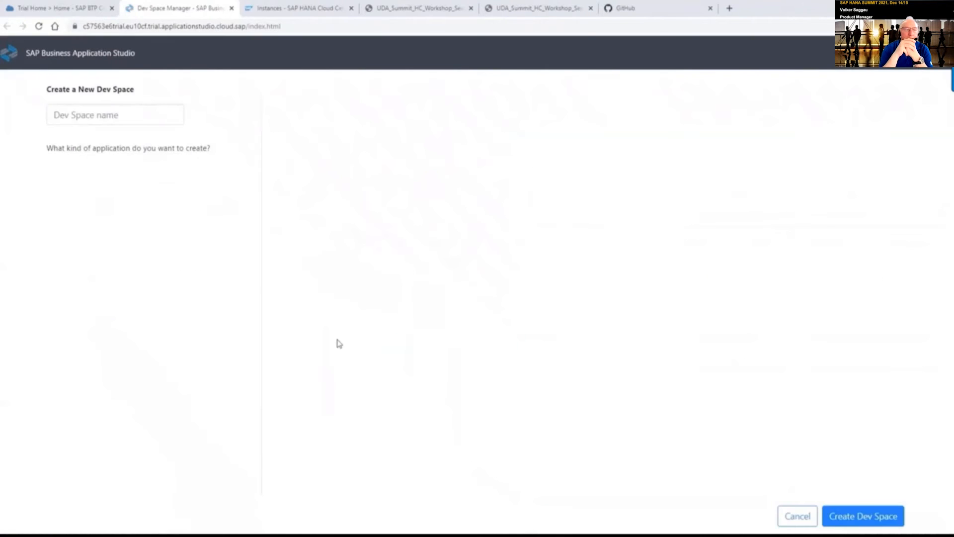
mouse_move(150, 123)
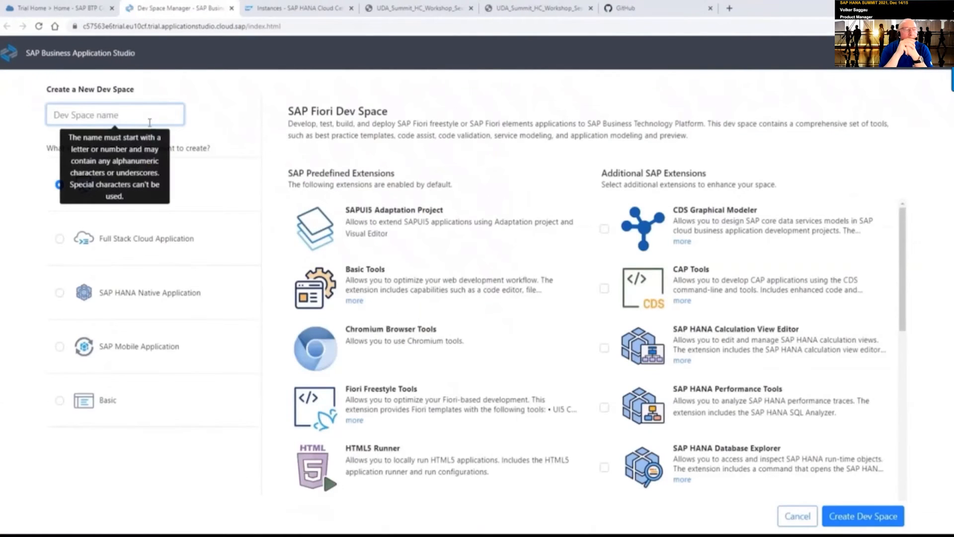
type("WS")
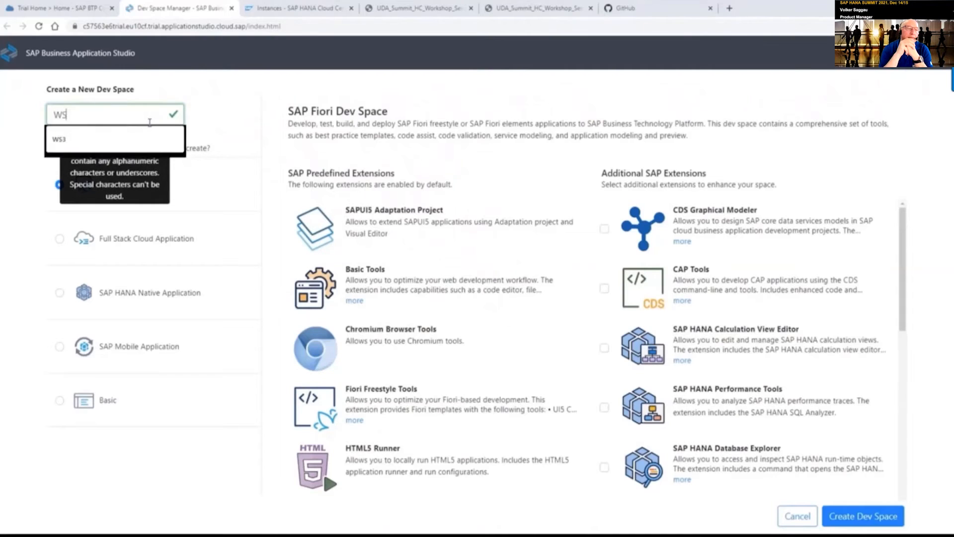
type("3_3")
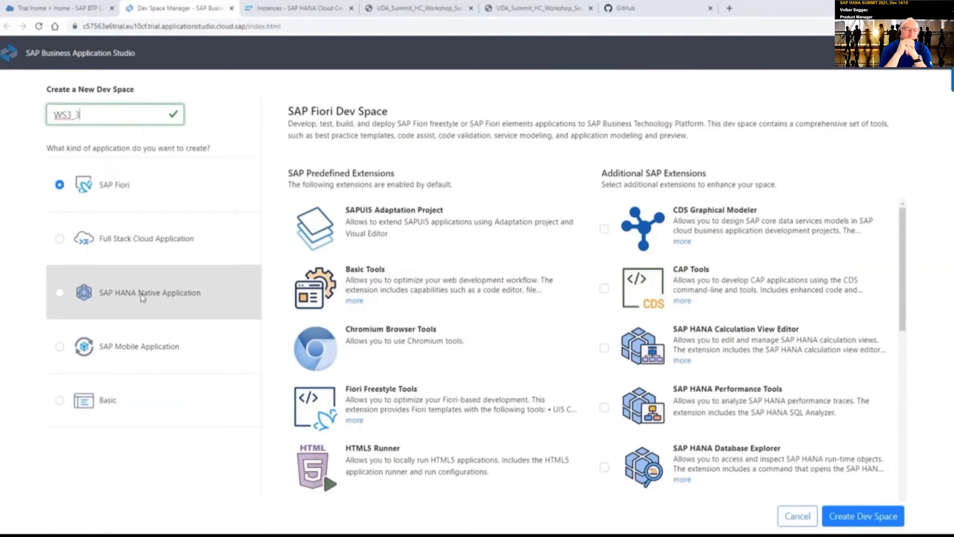
left_click(155, 303)
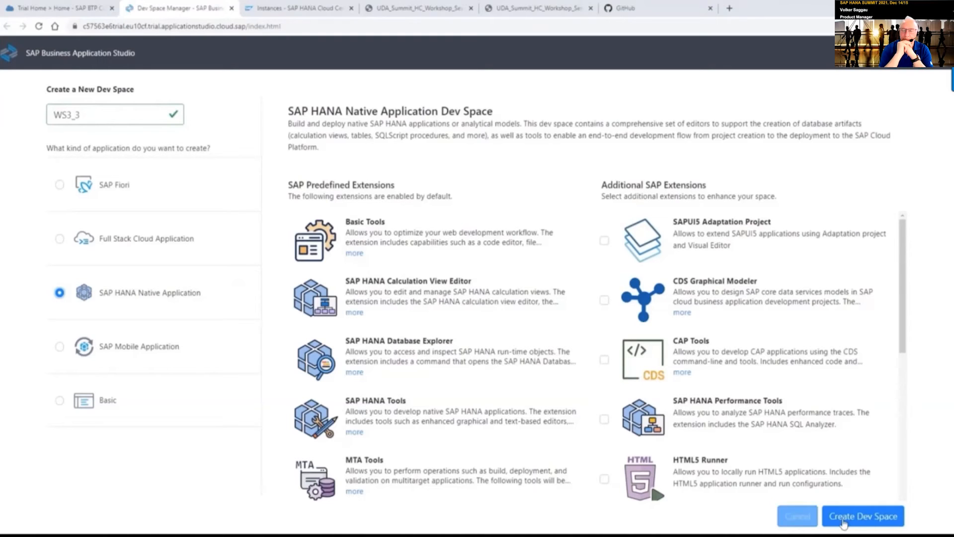
left_click(865, 519)
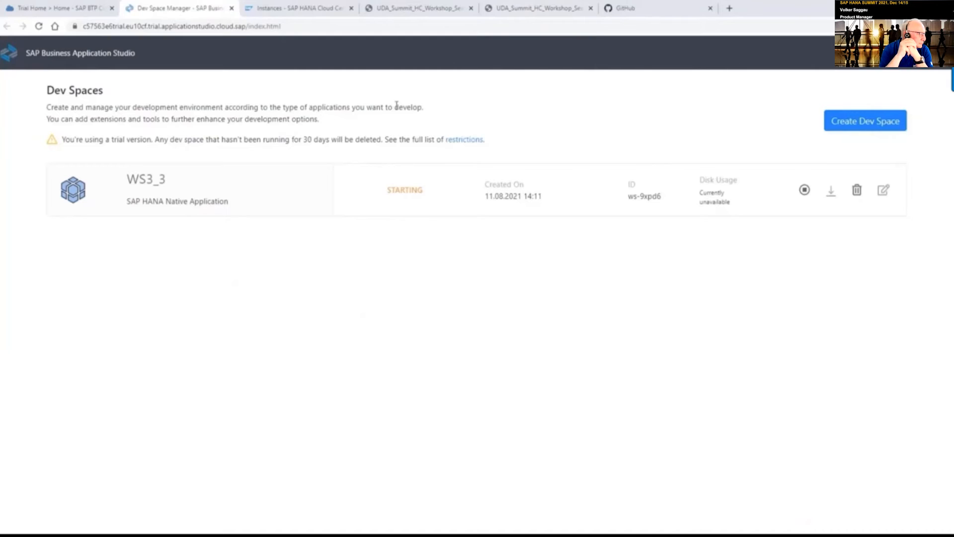
Create a private GitHub repository named WS3_3 and select its HTTPS clone URL
left_click(628, 10)
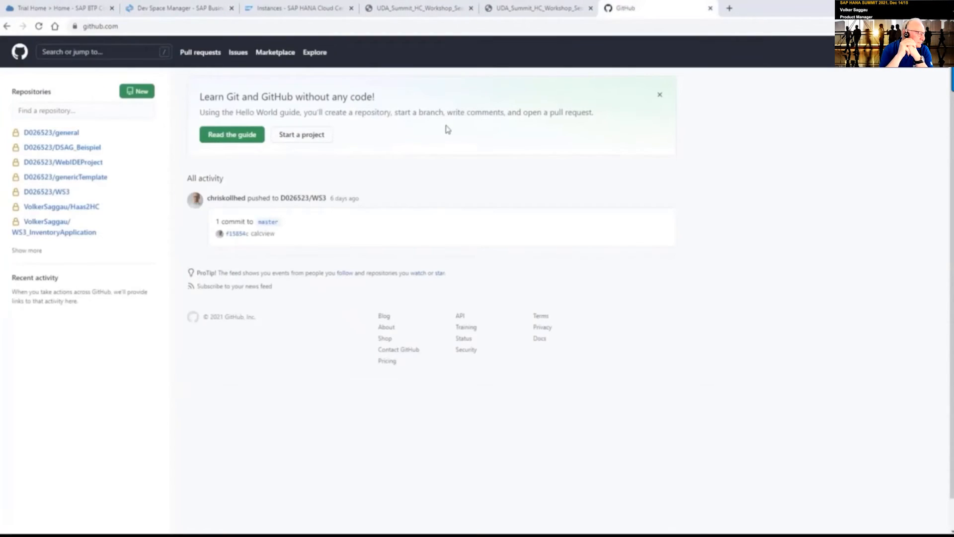
left_click(901, 52)
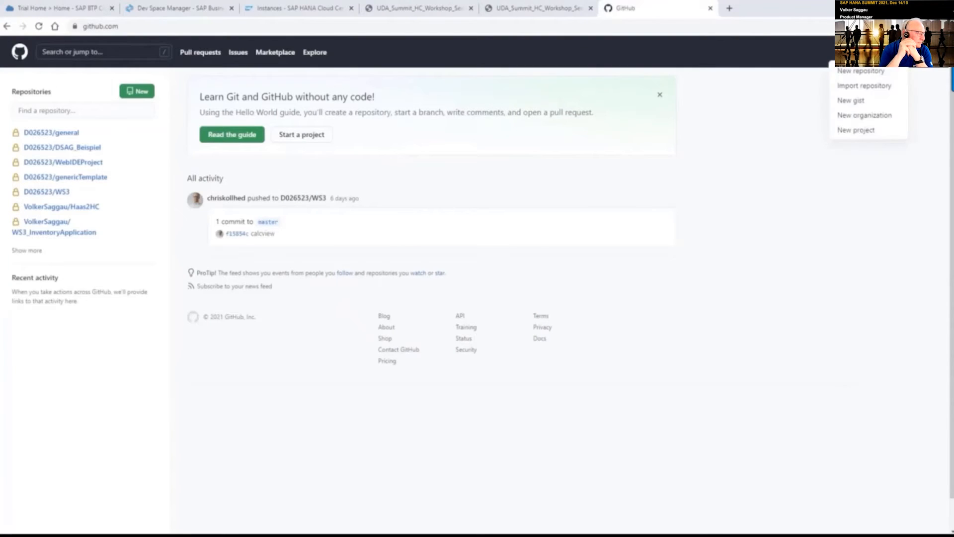
left_click(877, 74)
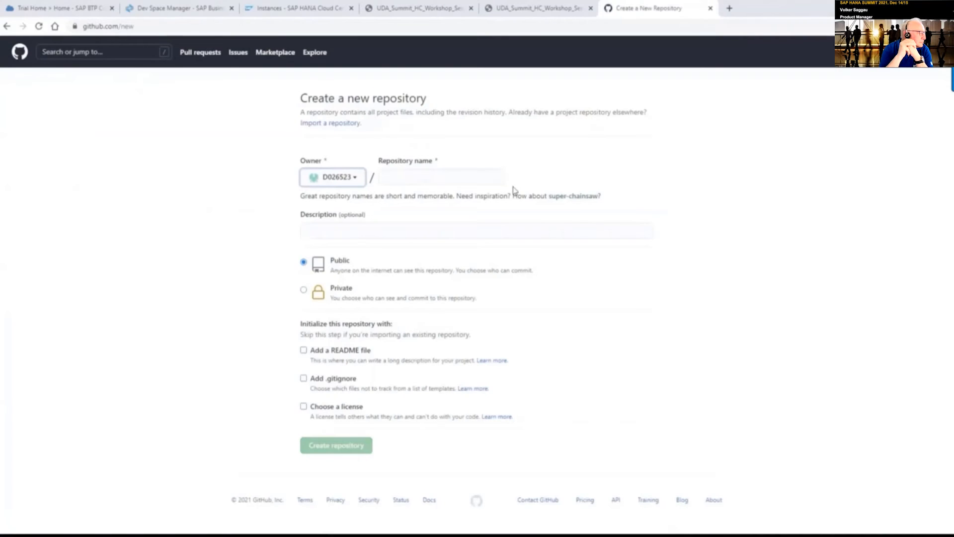
left_click(480, 182)
type("W")
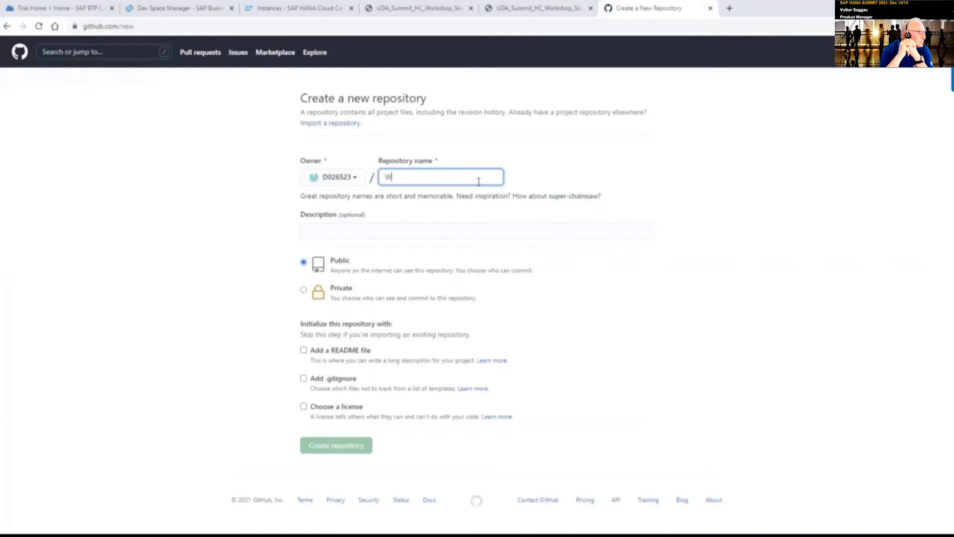
type("S3_3")
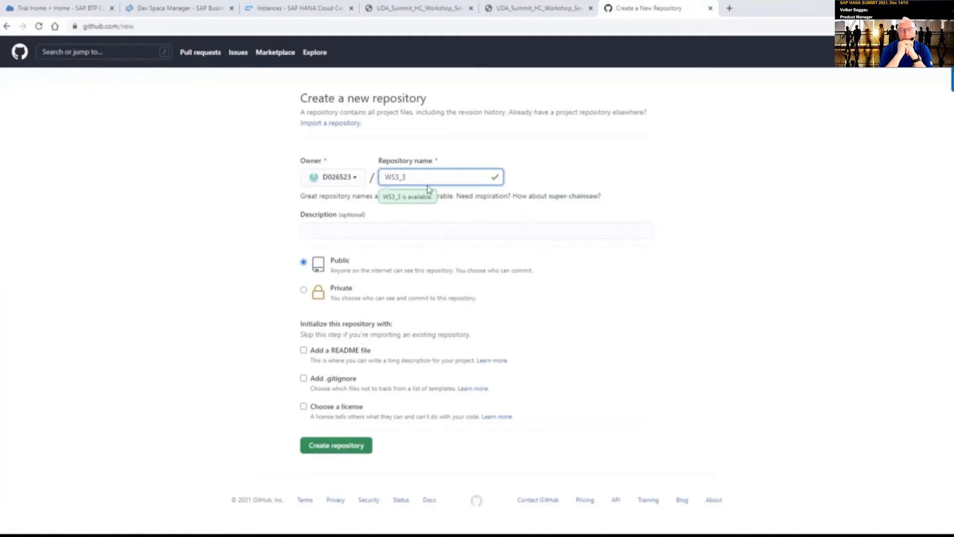
left_click(305, 291)
left_click(351, 450)
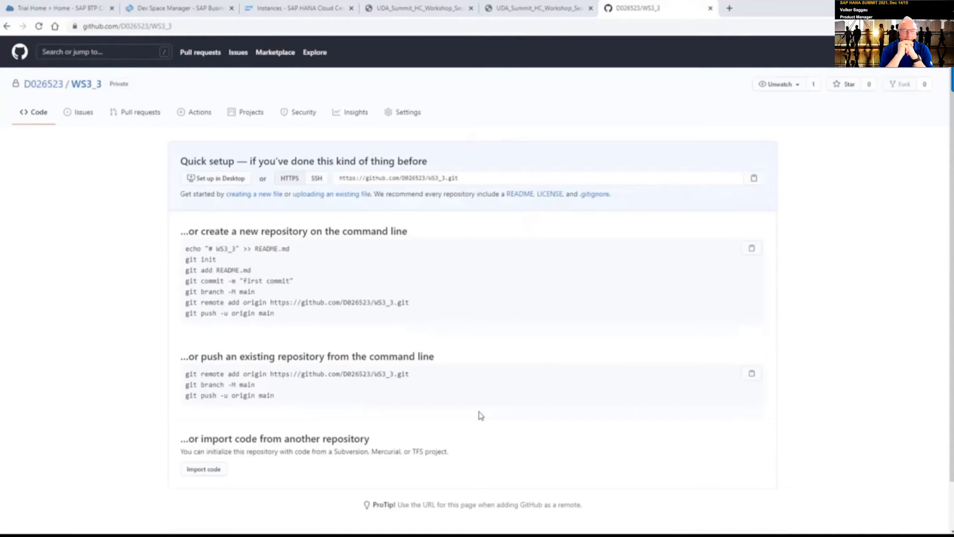
left_click_drag(460, 178, 337, 181)
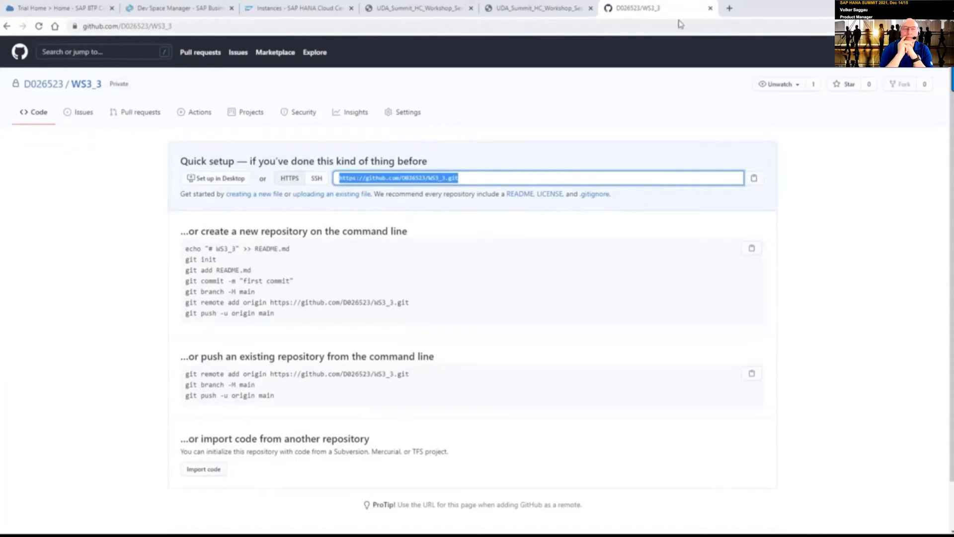
Open the WS3_3 dev space from the Dev Space Manager list
left_click(167, 9)
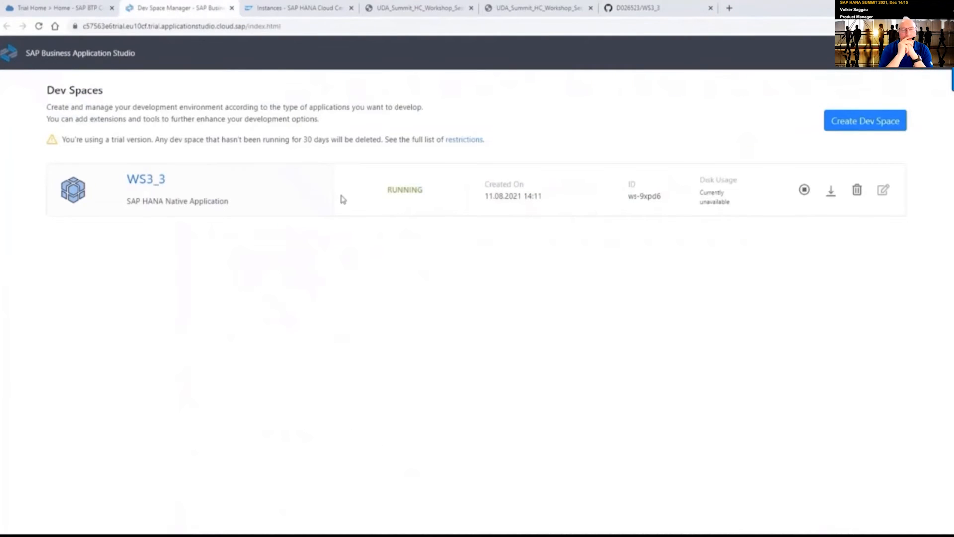
left_click(148, 184)
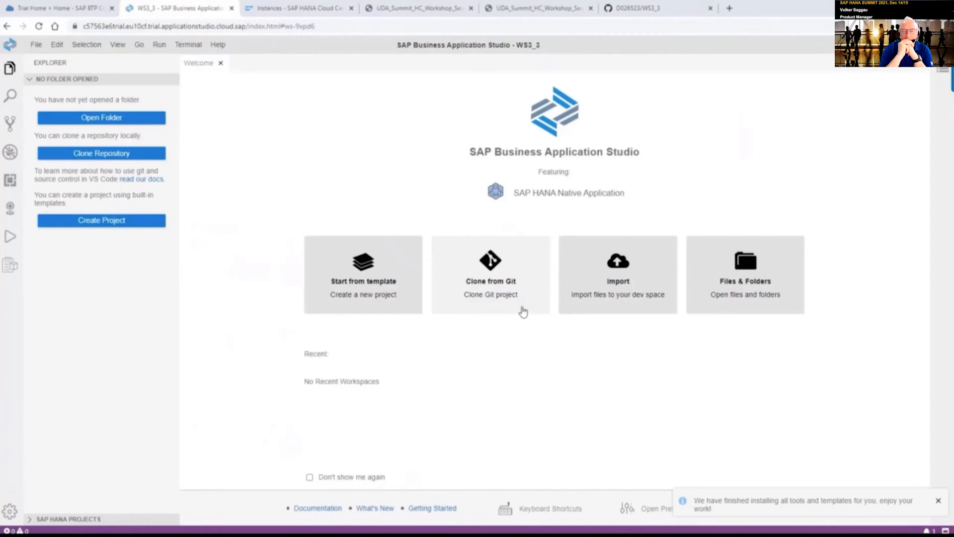
Start an SAP HANA Database Project named WS3_3 from template, advancing to HDI container binding
left_click(362, 286)
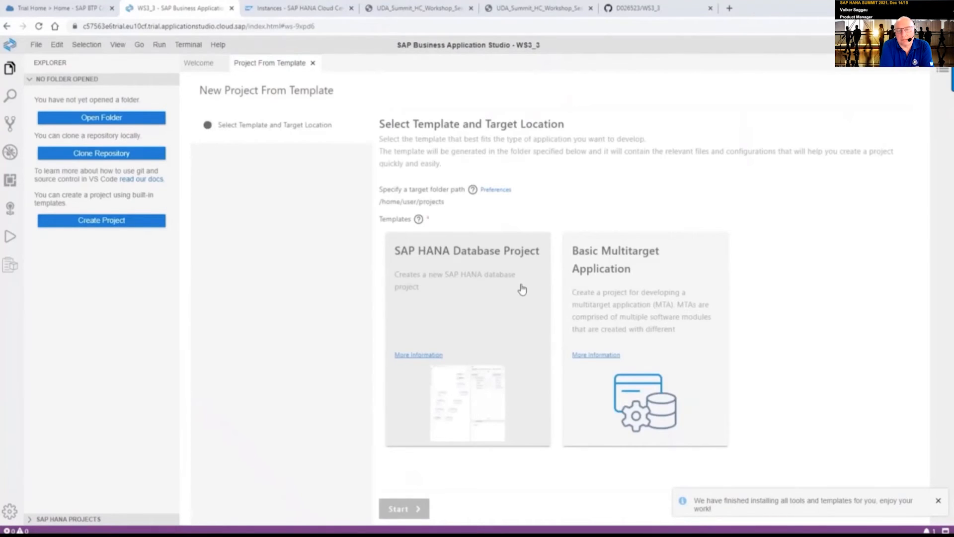
left_click(472, 281)
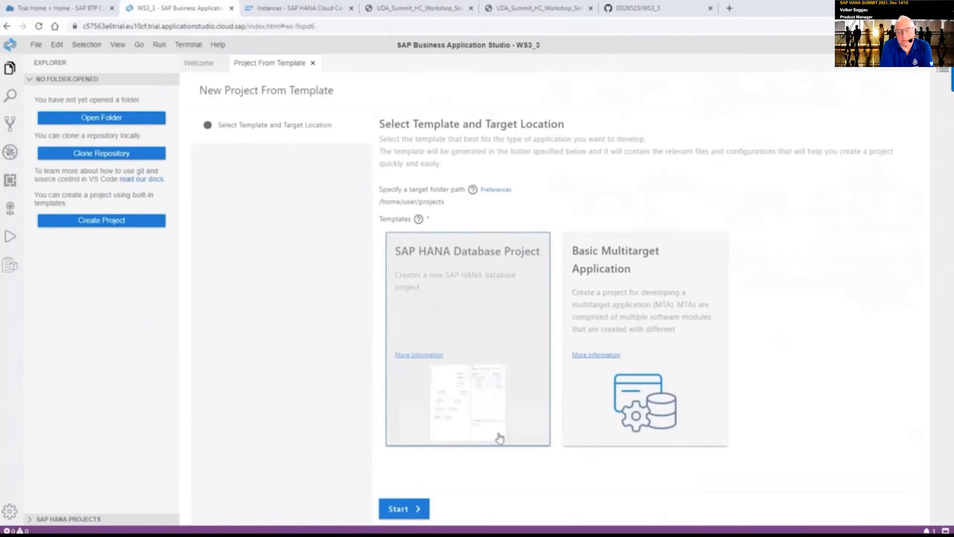
left_click(416, 508)
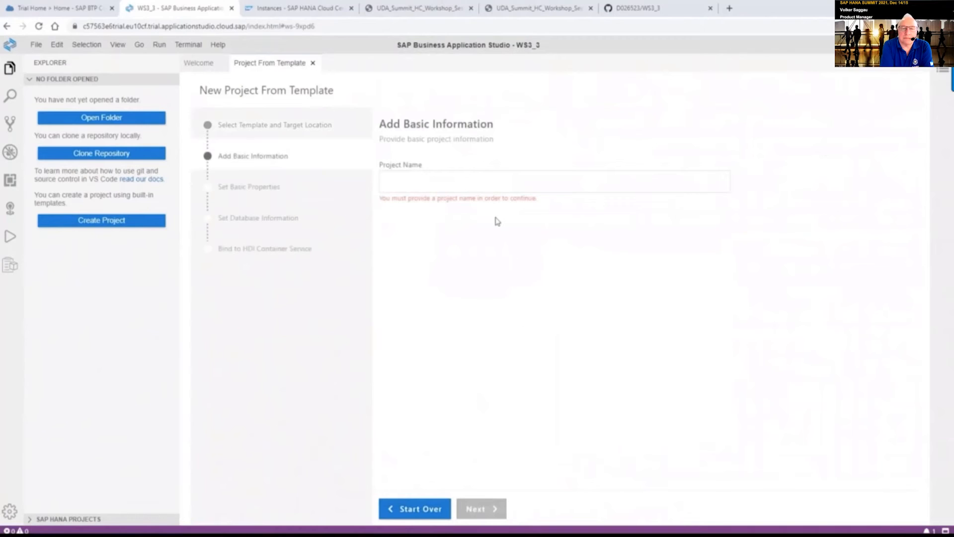
left_click(489, 185)
type("W")
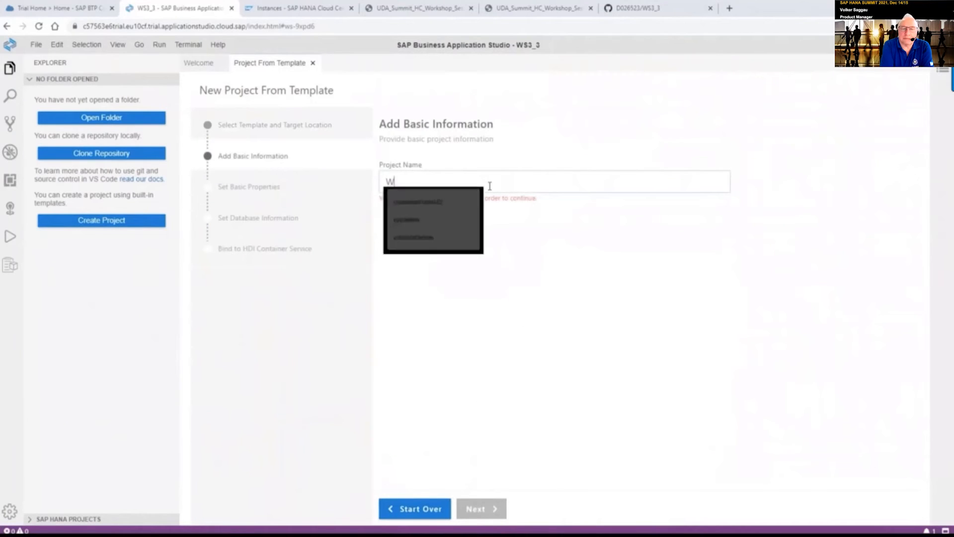
type("S")
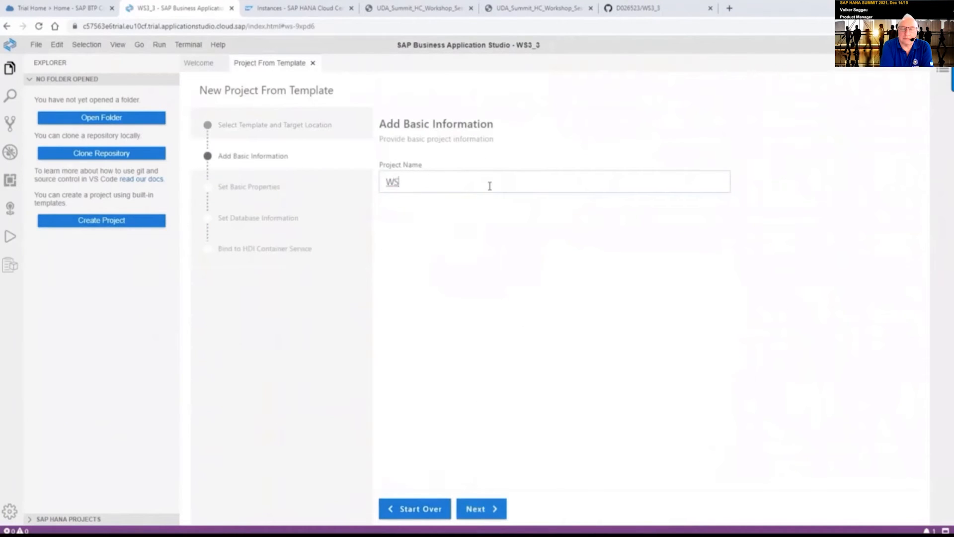
type("3_3")
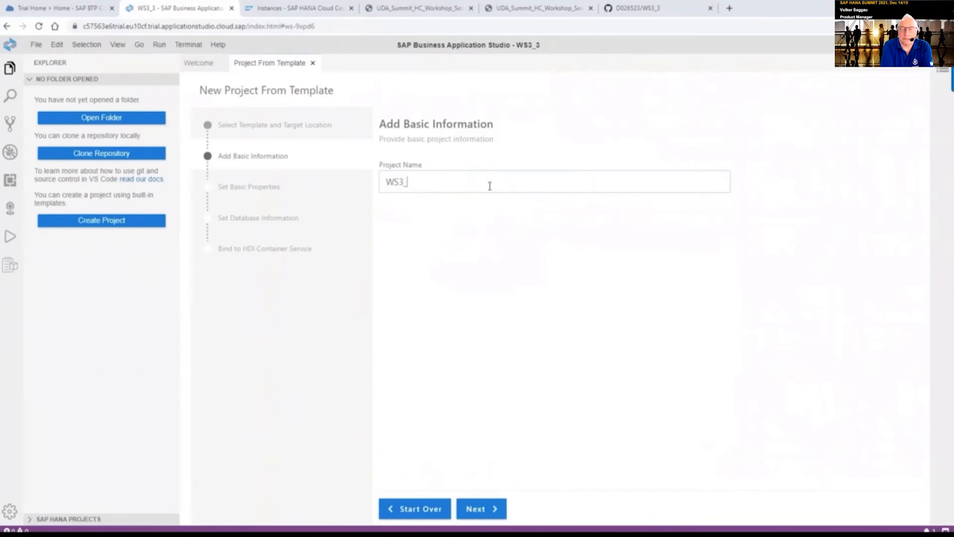
left_click(499, 515)
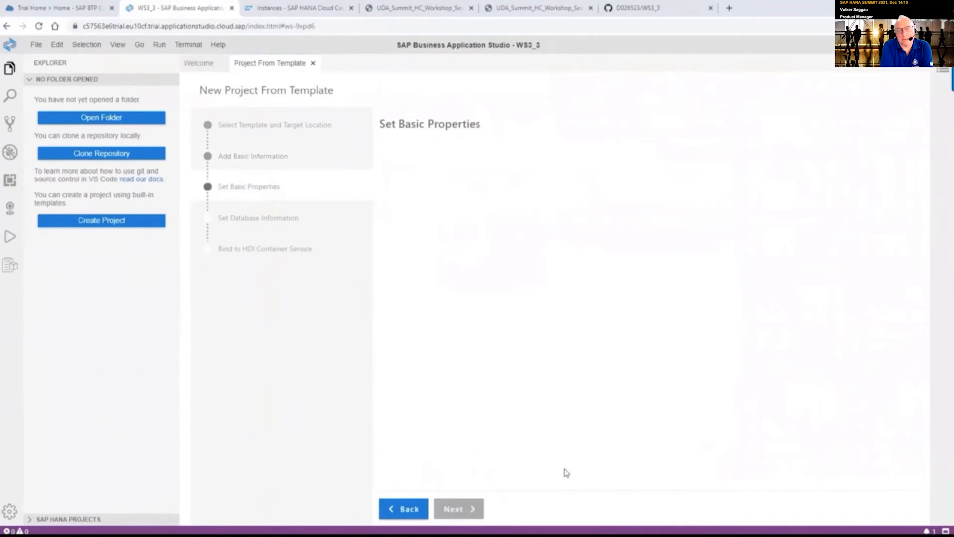
left_click(454, 511)
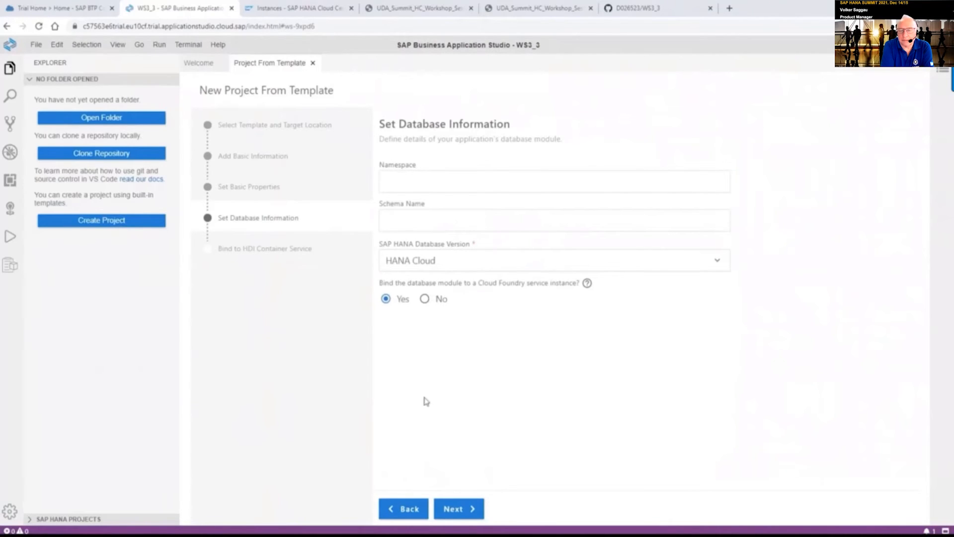
left_click(460, 509)
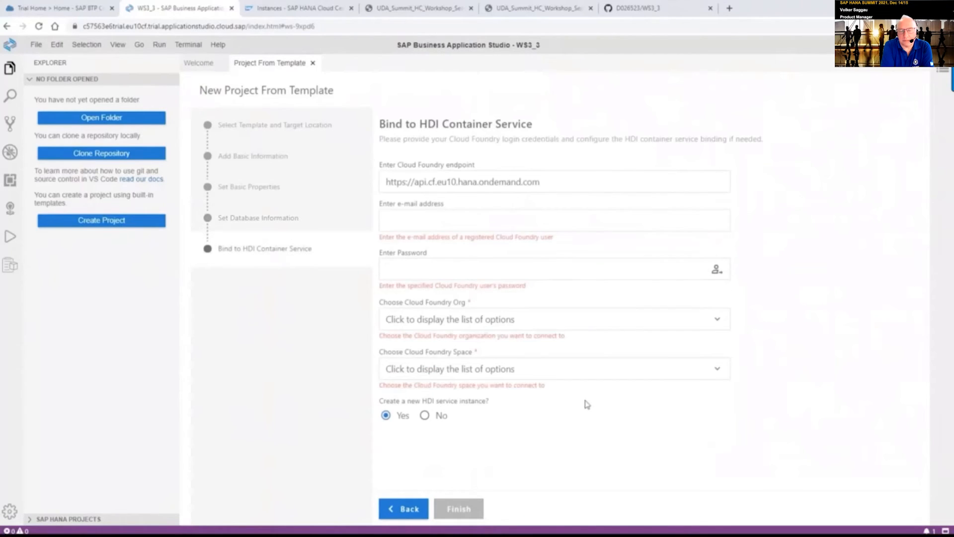
Enter the Cloud Foundry e-mail for HDI binding and finish the wizard to generate WS3_3
left_click(453, 218)
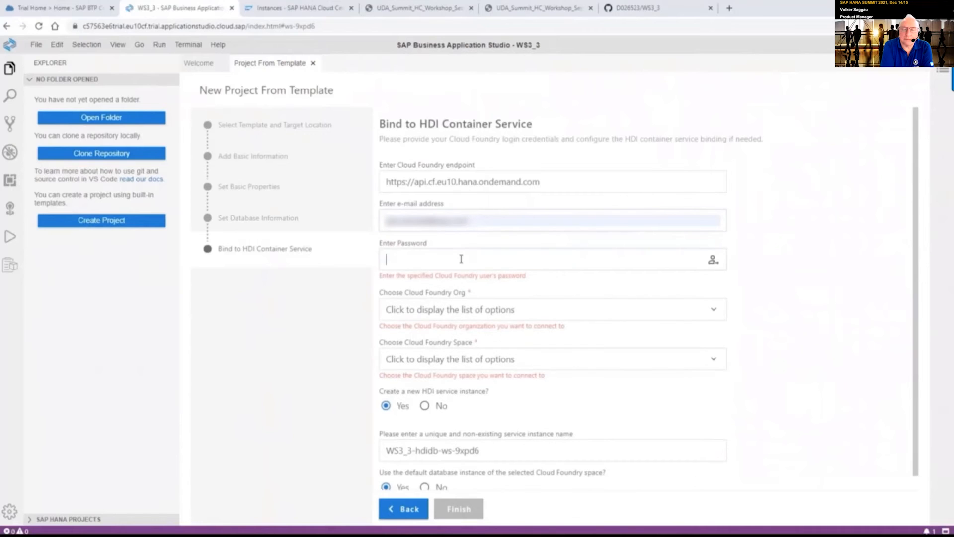
type("•••••••••••••••••")
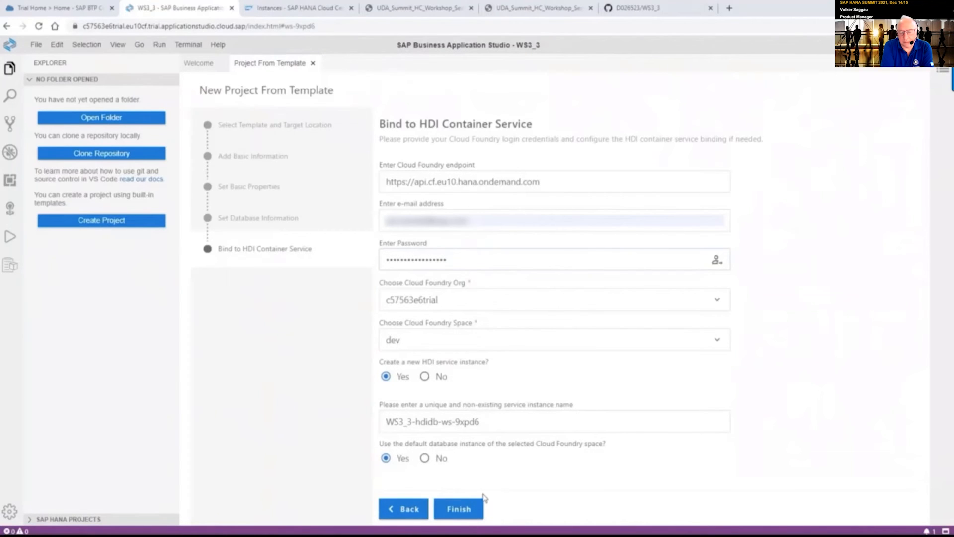
left_click(457, 508)
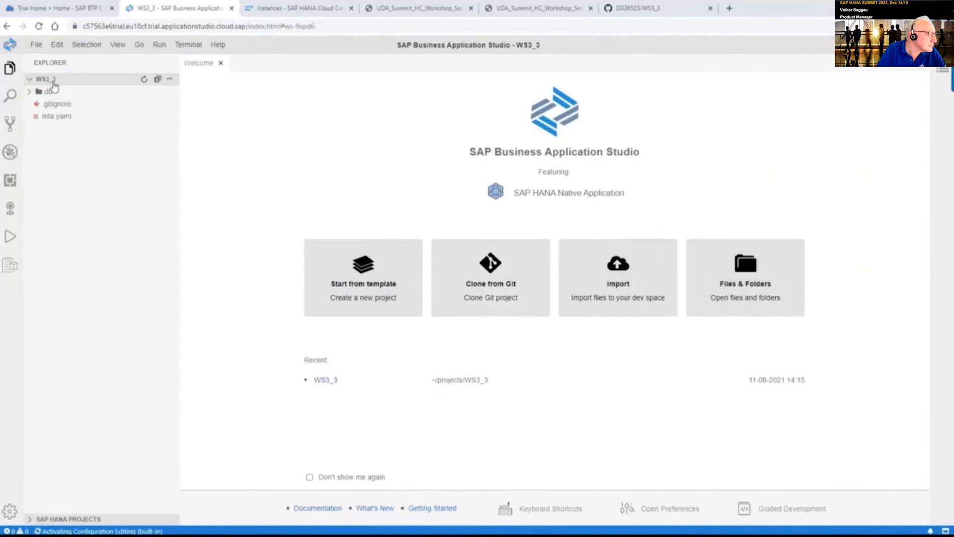
Select the db folder and enlarge the SAP HANA Projects list showing WS3_3/db
left_click(31, 95)
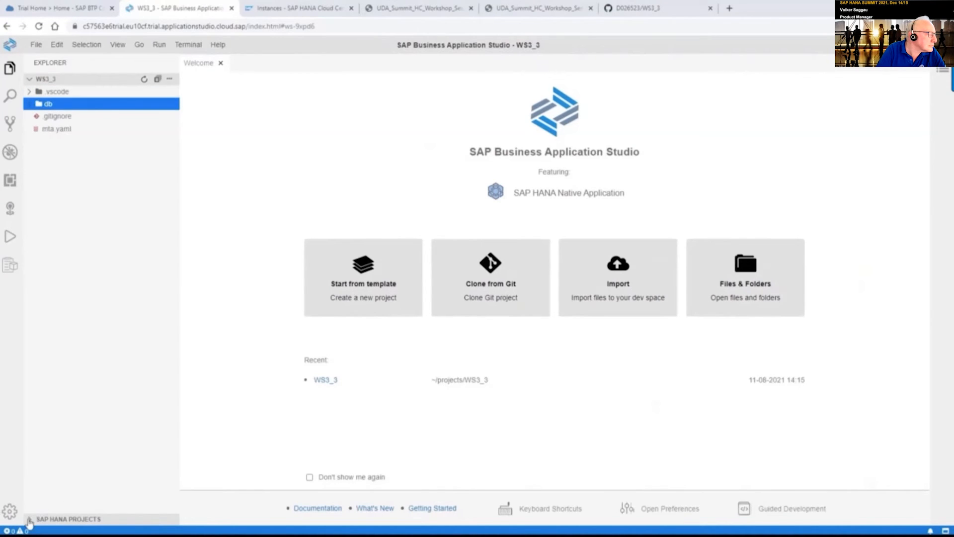
left_click(32, 520)
left_click_drag(123, 484, 106, 410)
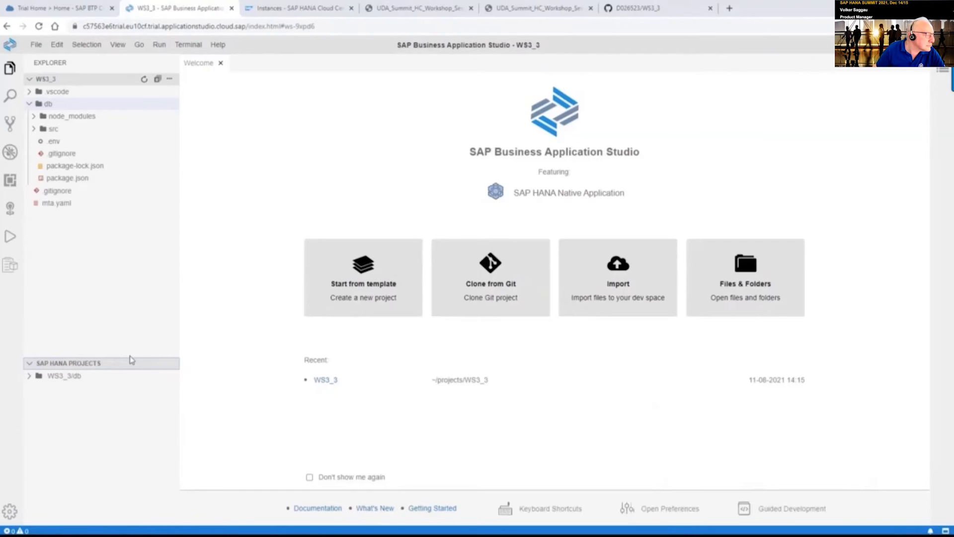
Initialize a Git repository, stage all seven files and commit them as 'initial commit'
left_click(9, 123)
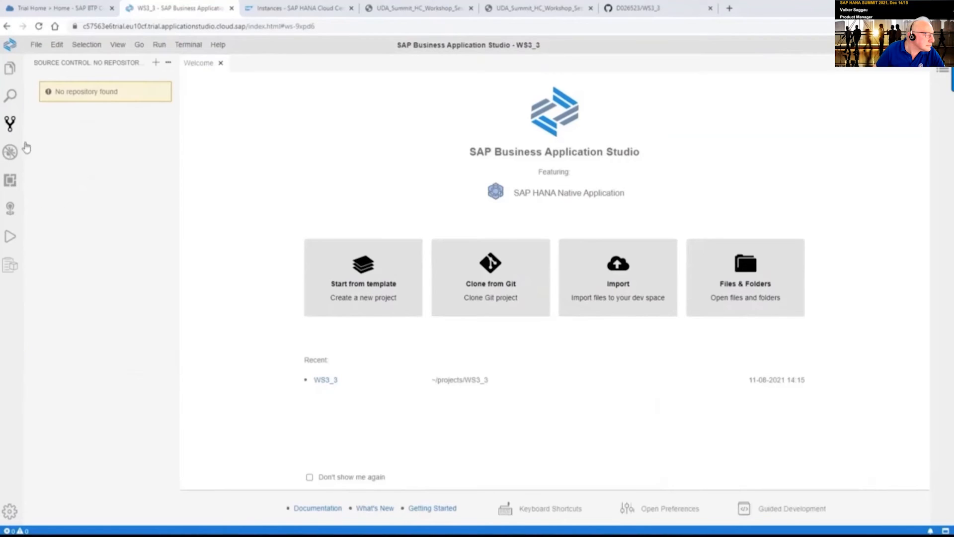
left_click(158, 66)
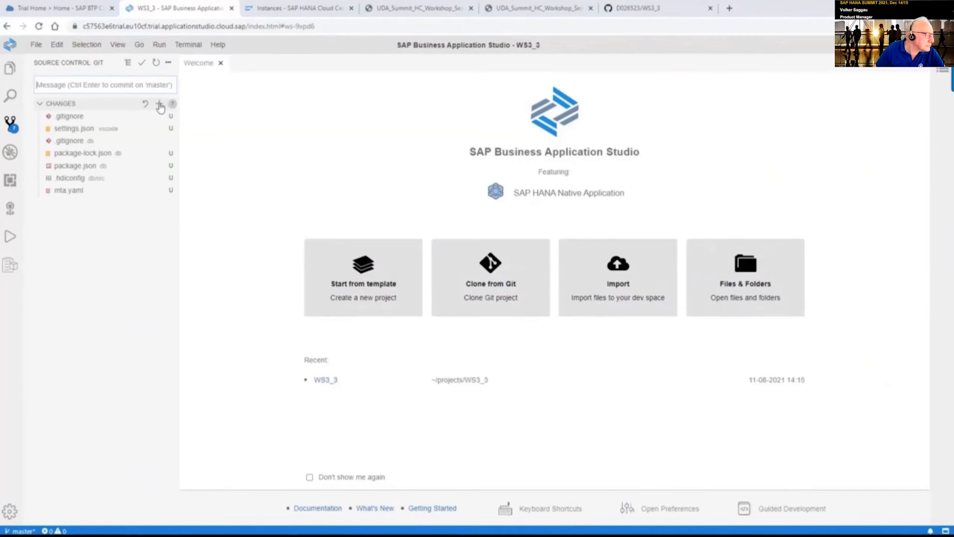
left_click(159, 105)
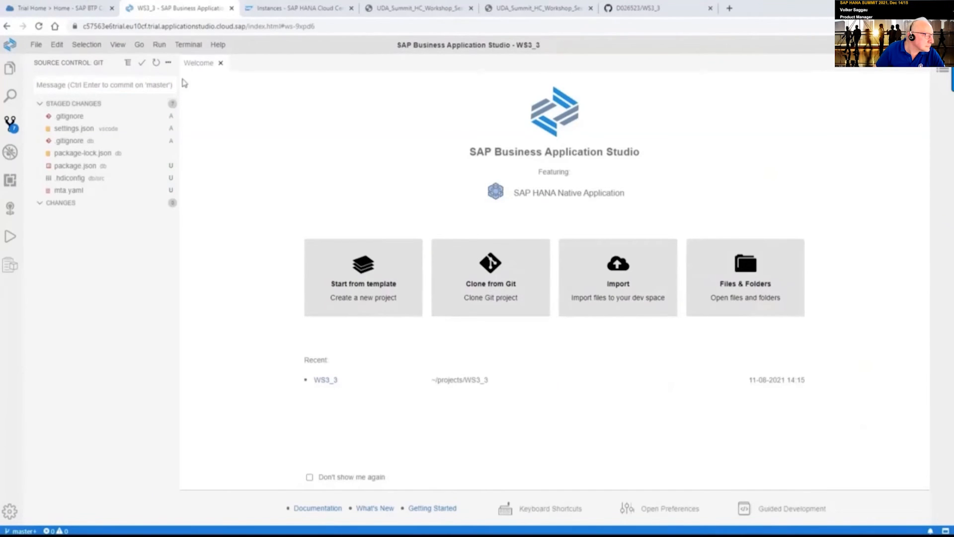
left_click(167, 85)
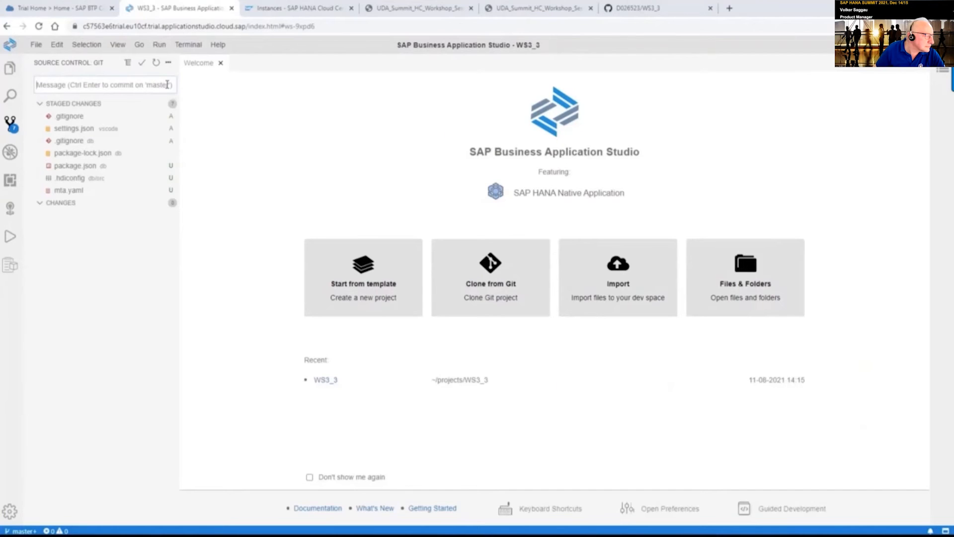
type("init")
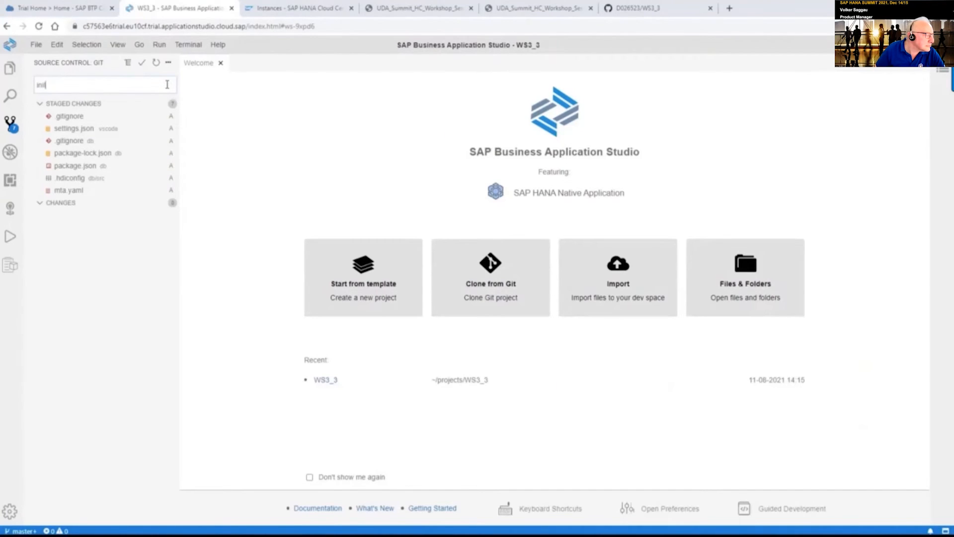
type("ial commit")
left_click(142, 65)
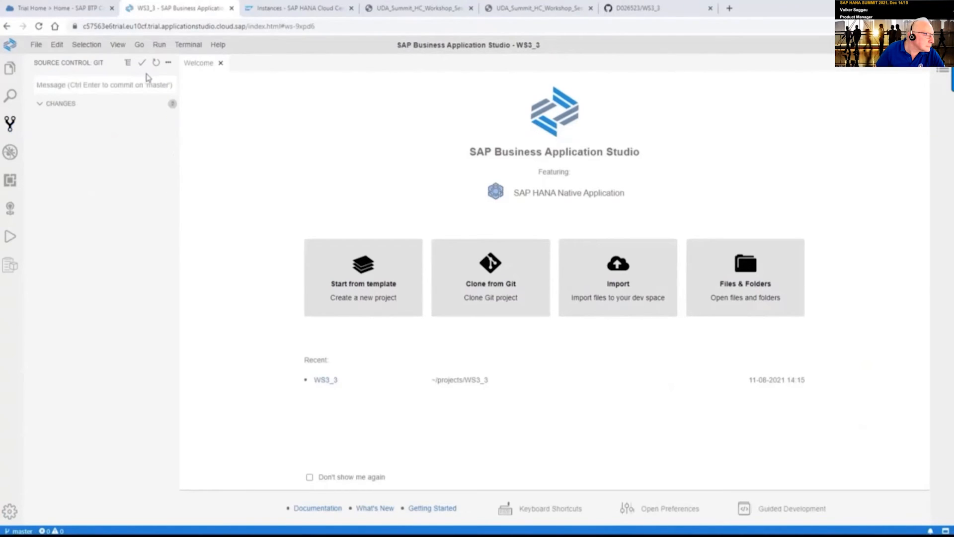
Add the GitHub WS3_3 repository URL as a Git remote named origin
left_click(169, 63)
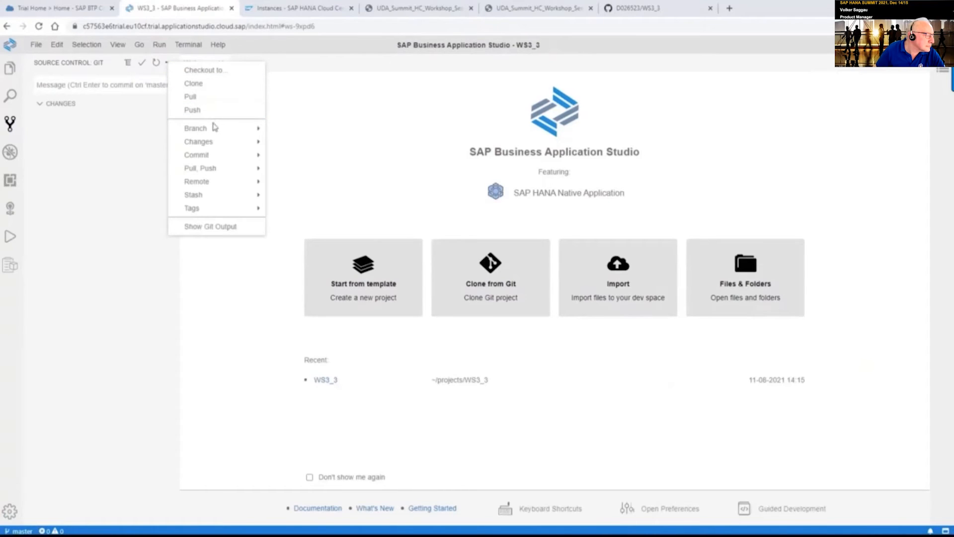
mouse_move(215, 130)
mouse_move(223, 188)
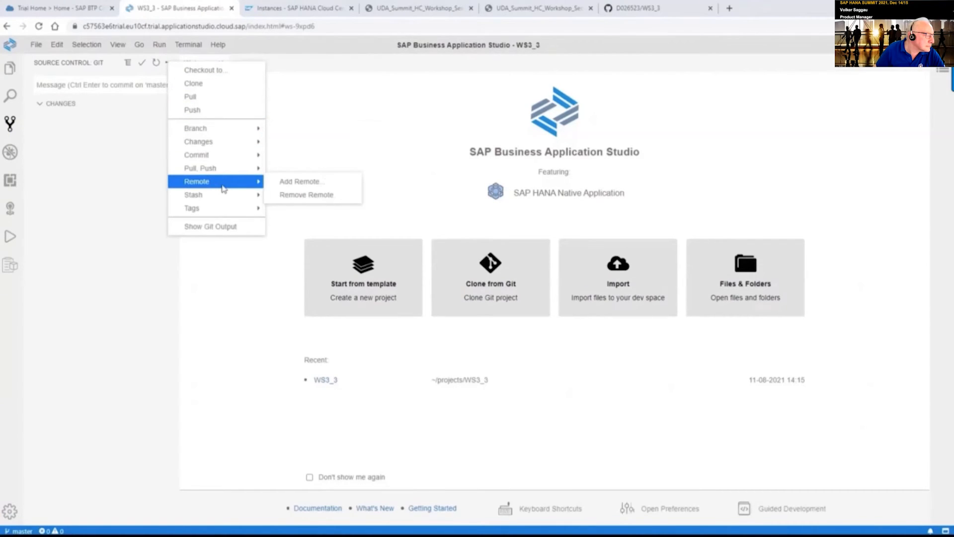
left_click(291, 186)
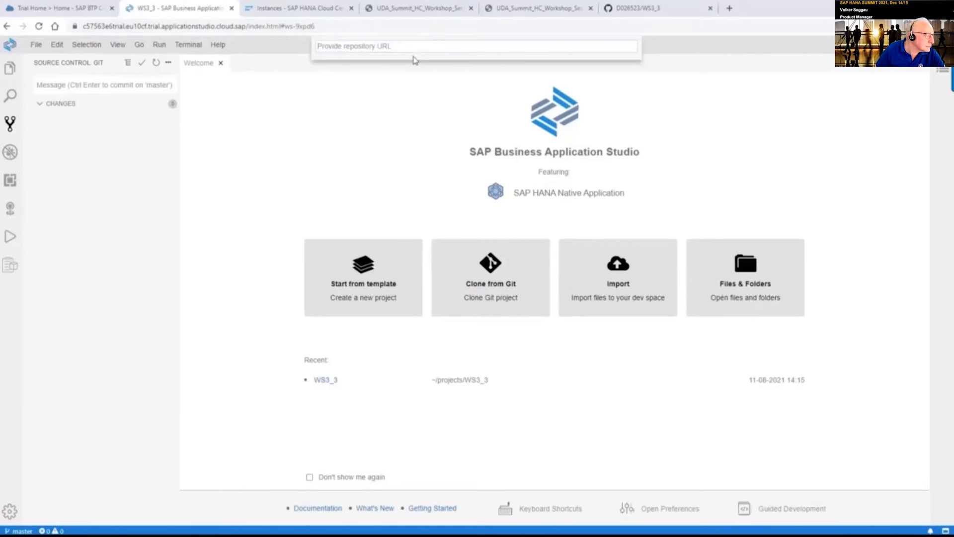
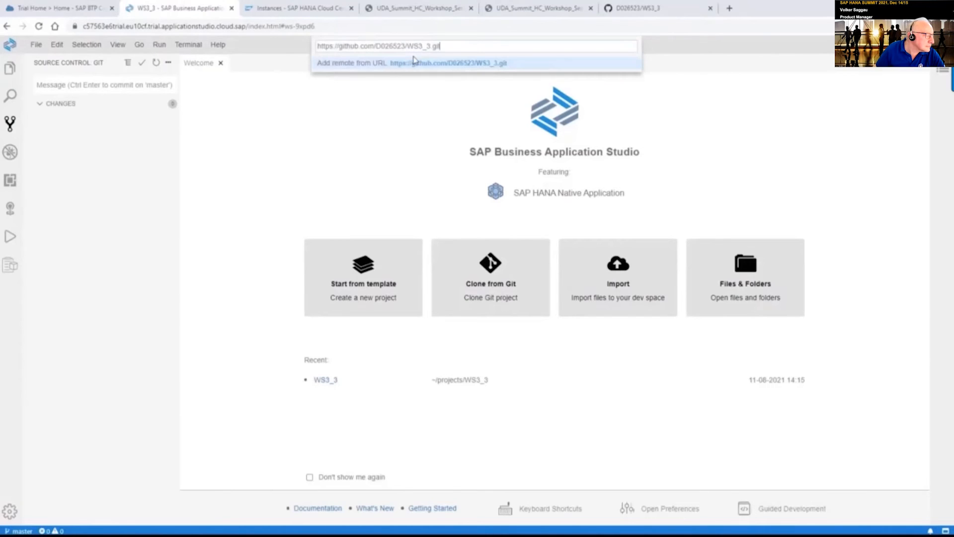
left_click(631, 12)
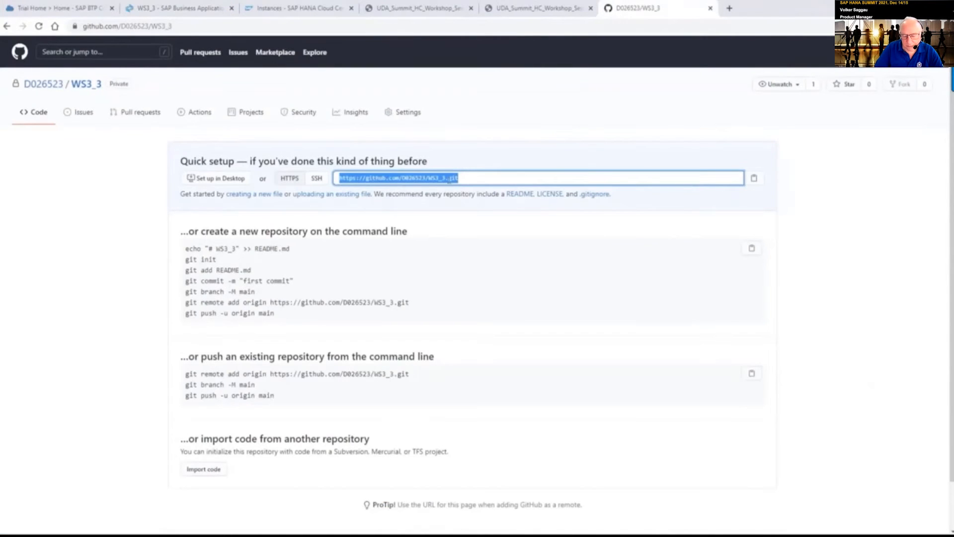
left_click(204, 10)
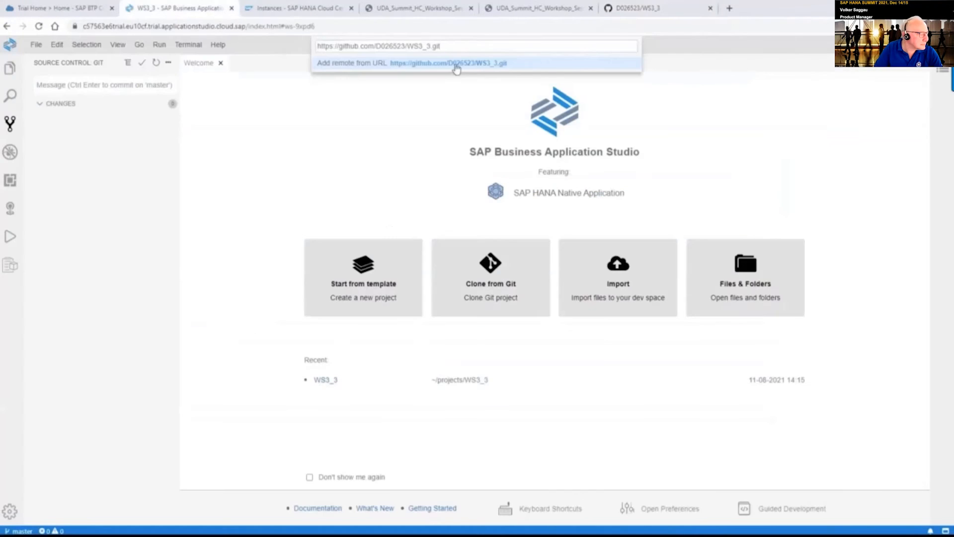
key("Return")
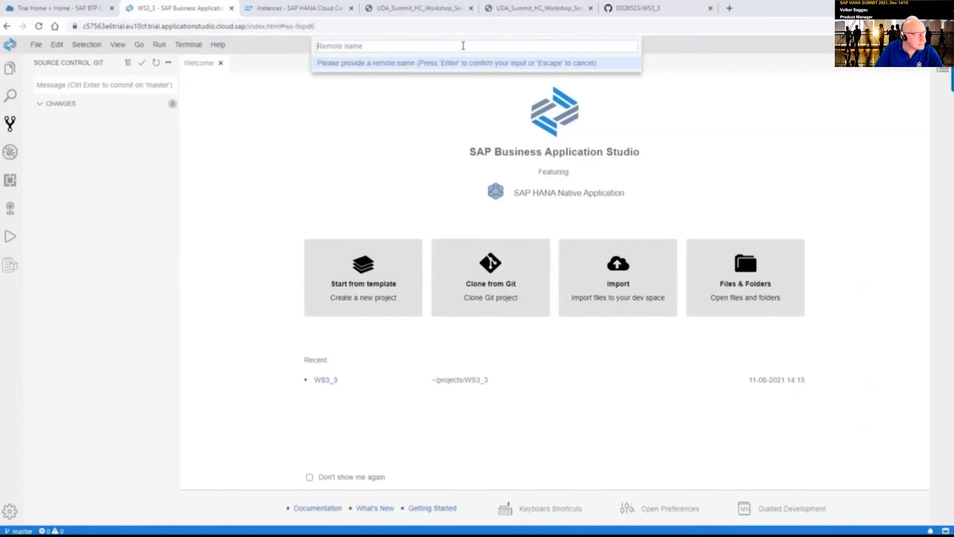
type("origin")
key("Return")
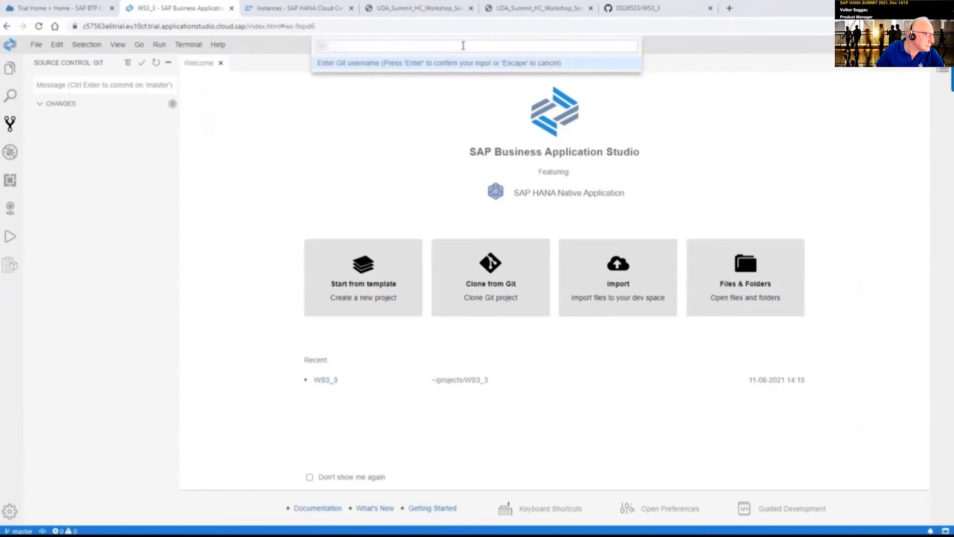
Enter the Git username and access token, keeping credentials for this session only
key("Return")
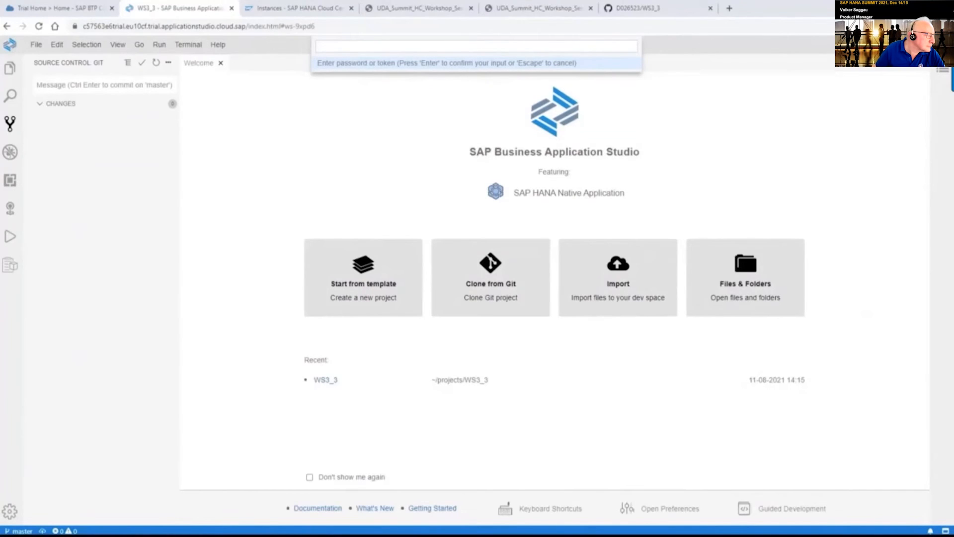
key("ctrl+v")
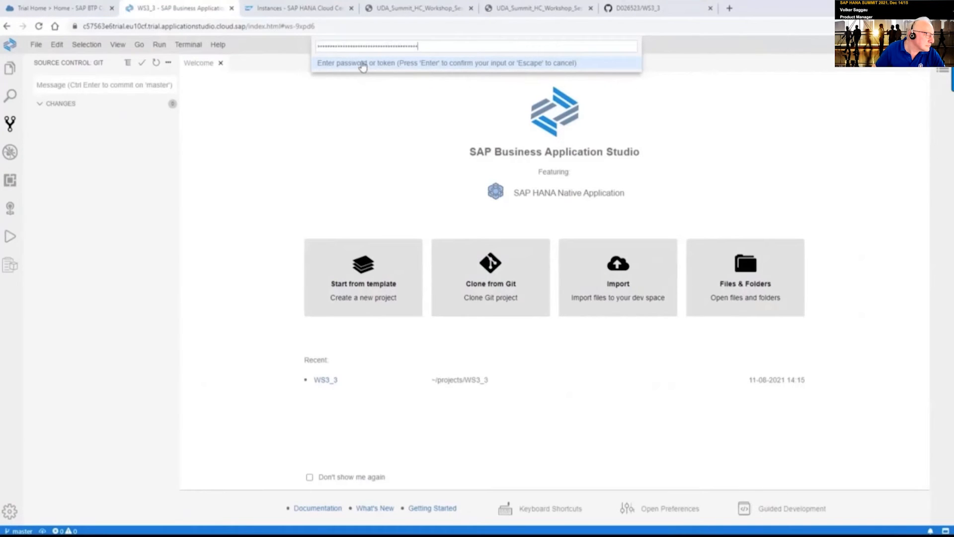
key("Return")
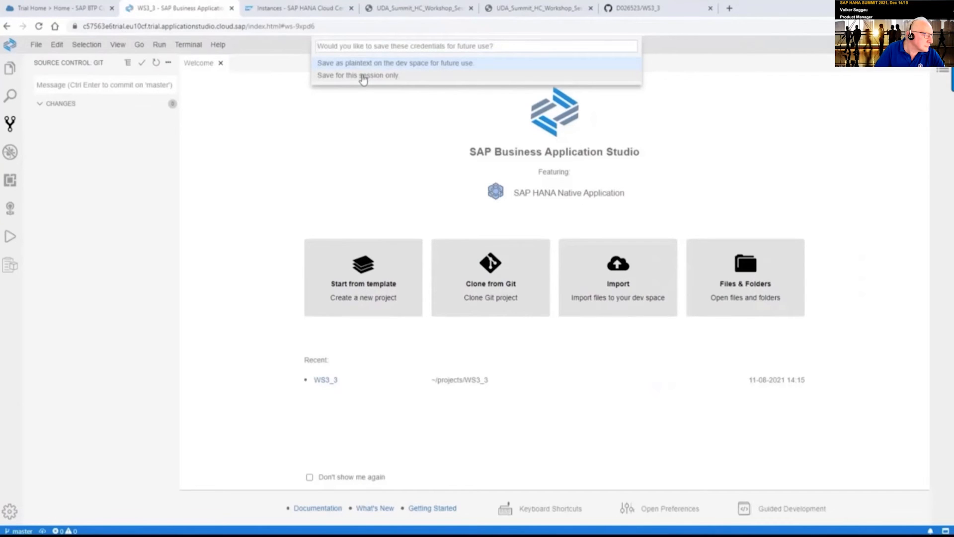
left_click(363, 76)
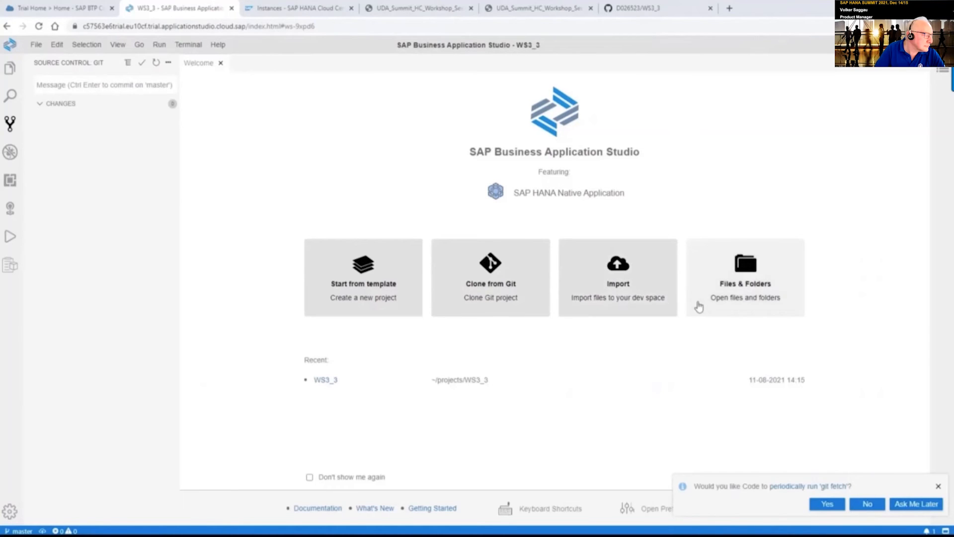
Decline periodic git fetch and push the master branch to the remote's main
left_click(869, 505)
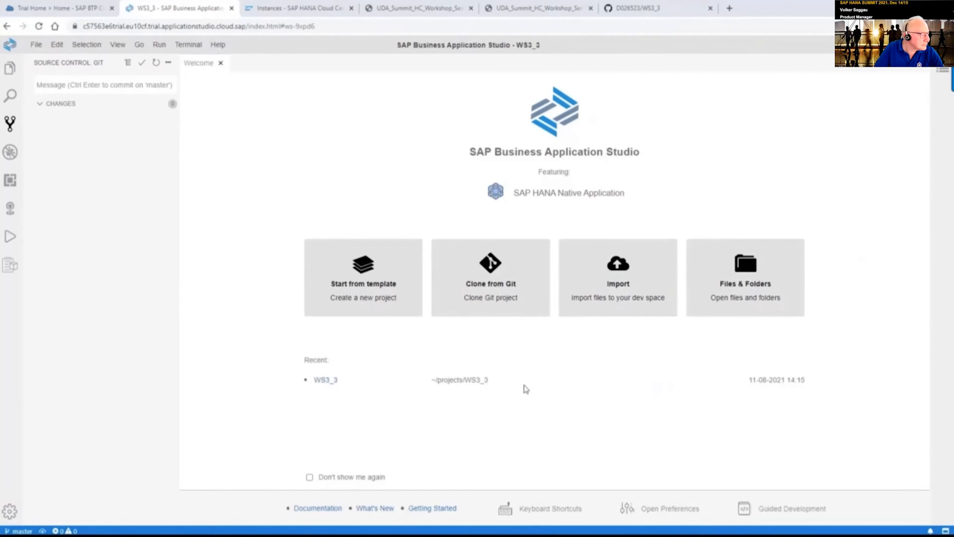
left_click(169, 67)
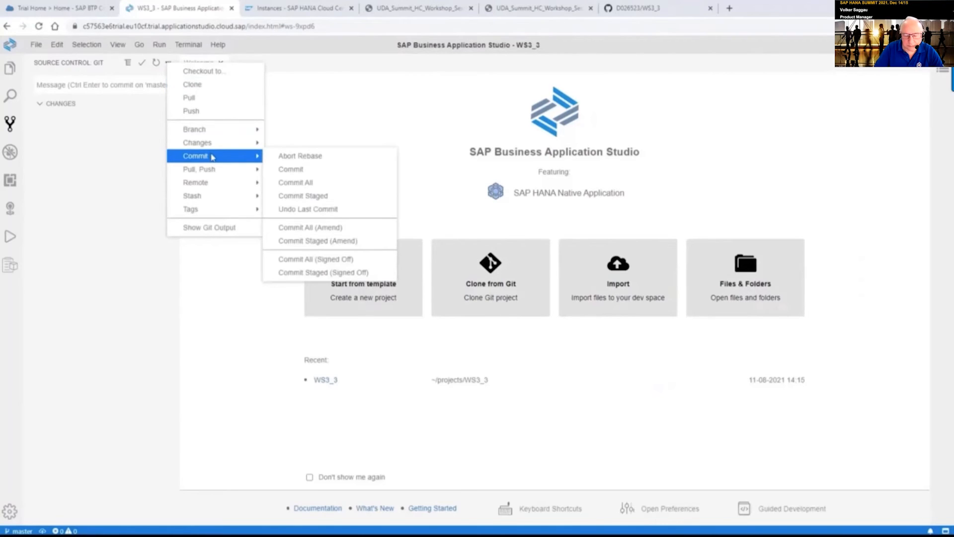
mouse_move(212, 171)
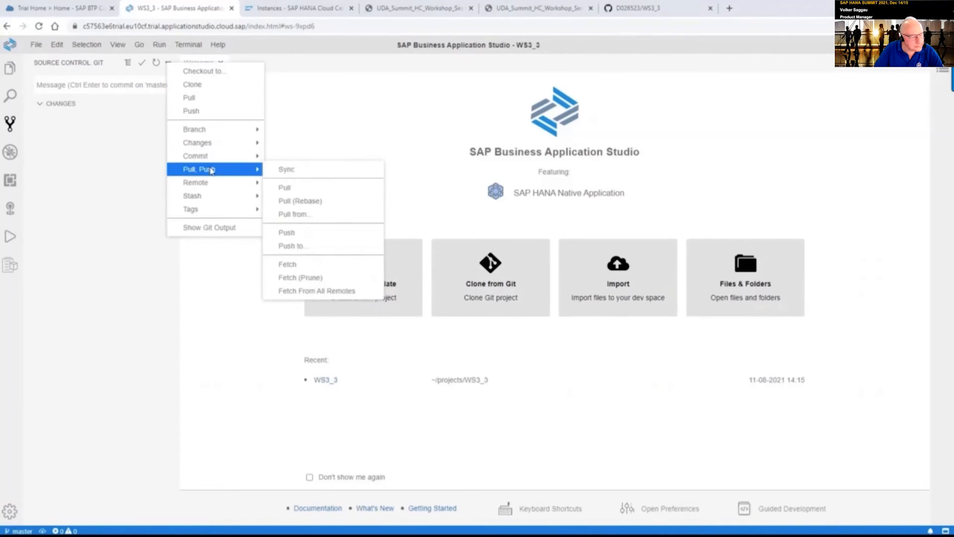
left_click(318, 247)
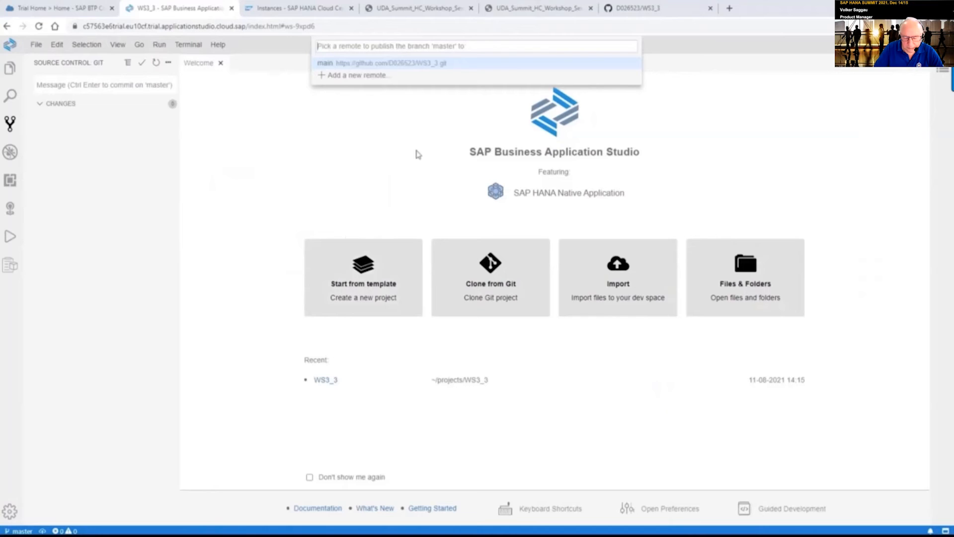
left_click(364, 65)
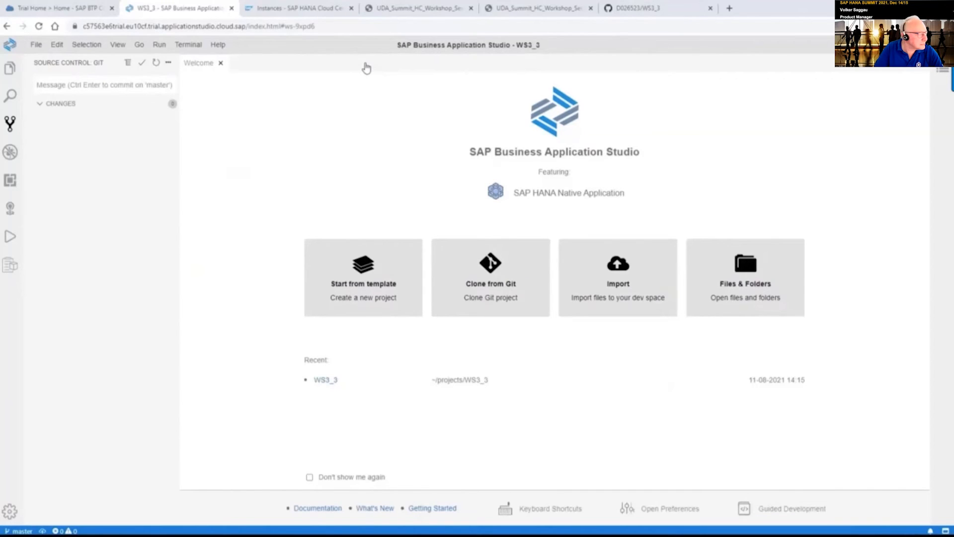
Reload the WS3_3 GitHub repository page to see the published branch
left_click(651, 8)
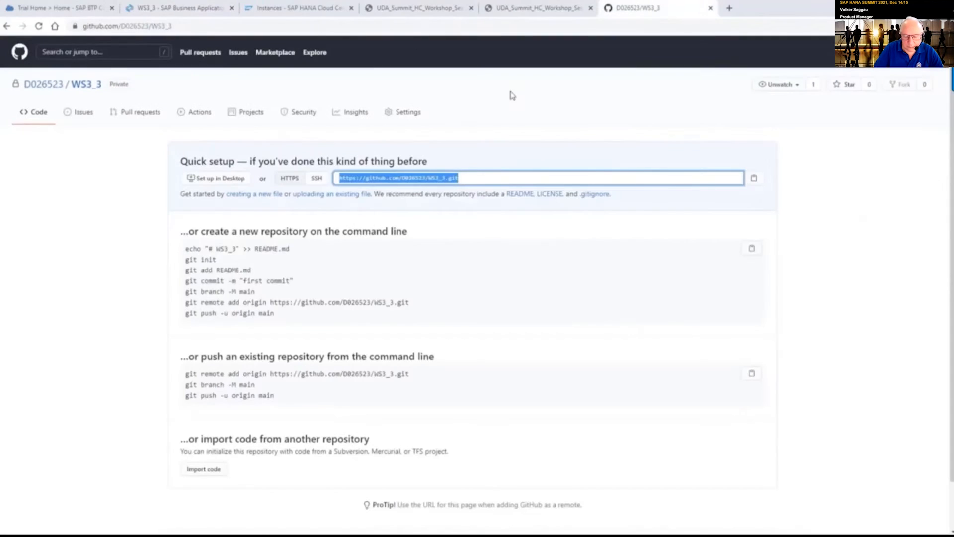
left_click(216, 26)
key("Return")
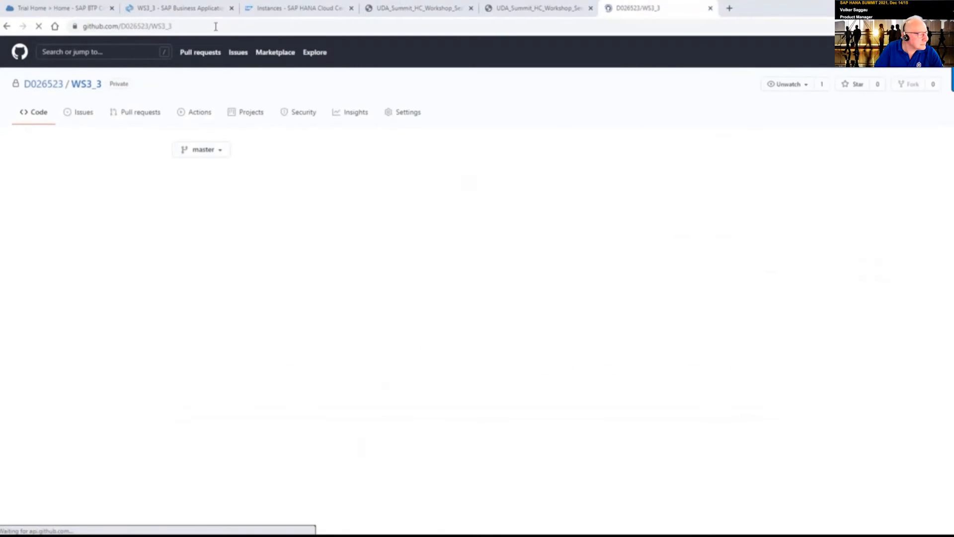